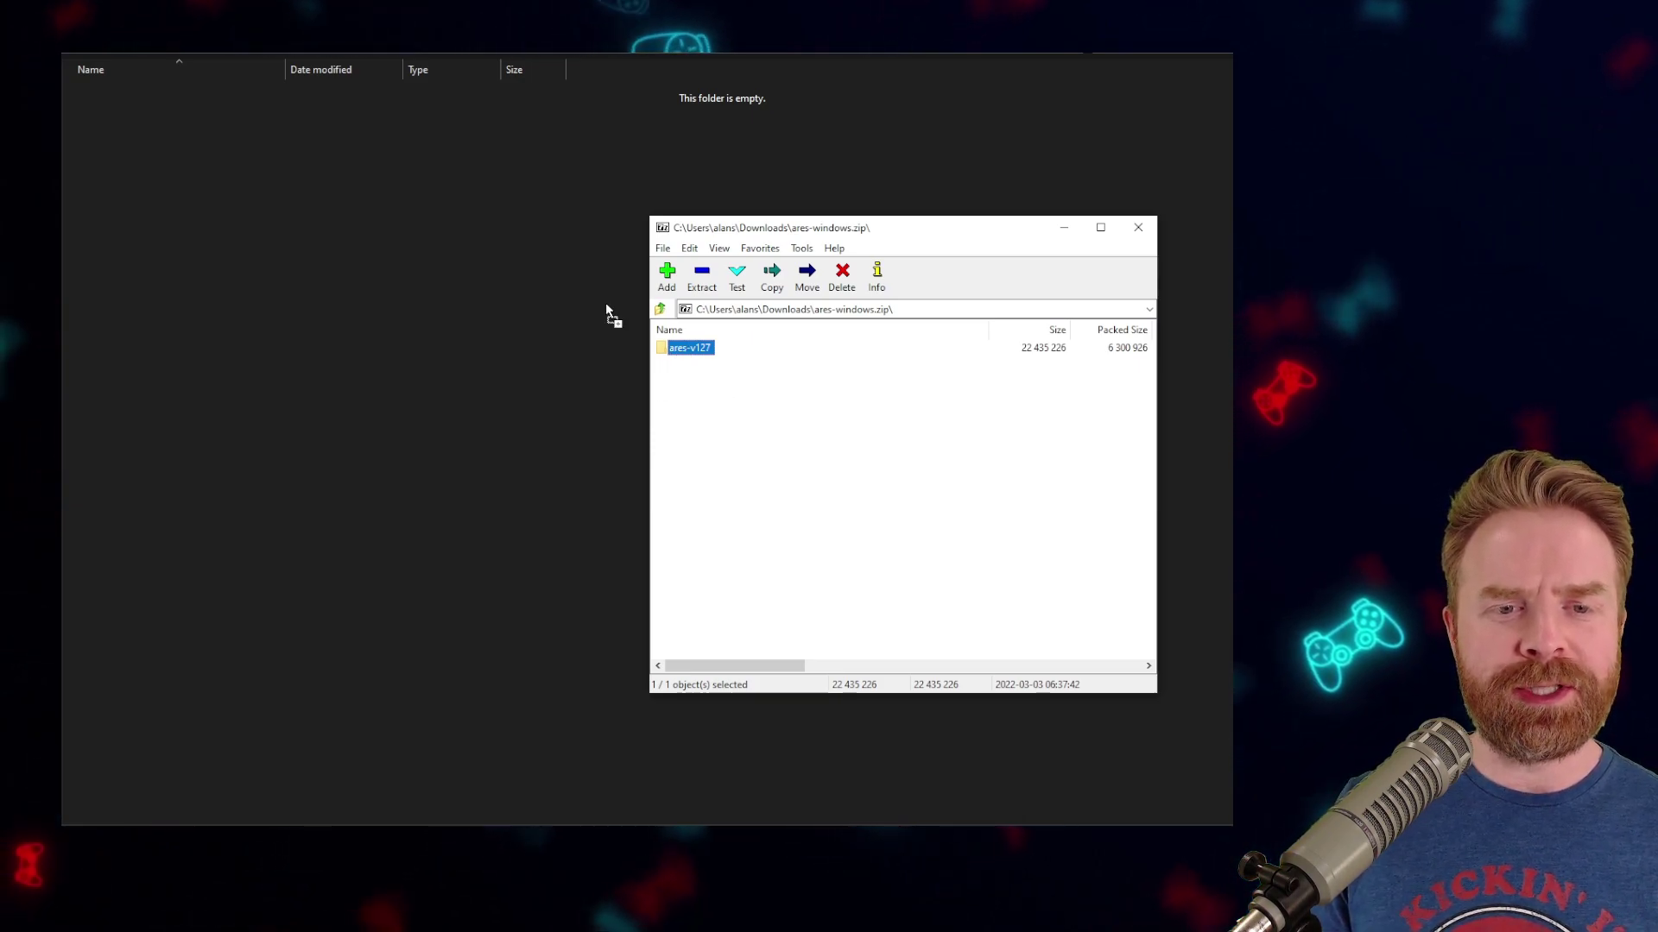
- Extract the ares-v127 folder from ares-windows.zip into the empty folder and launch the ares application inside it
left_click_drag(309, 206, 309, 205)
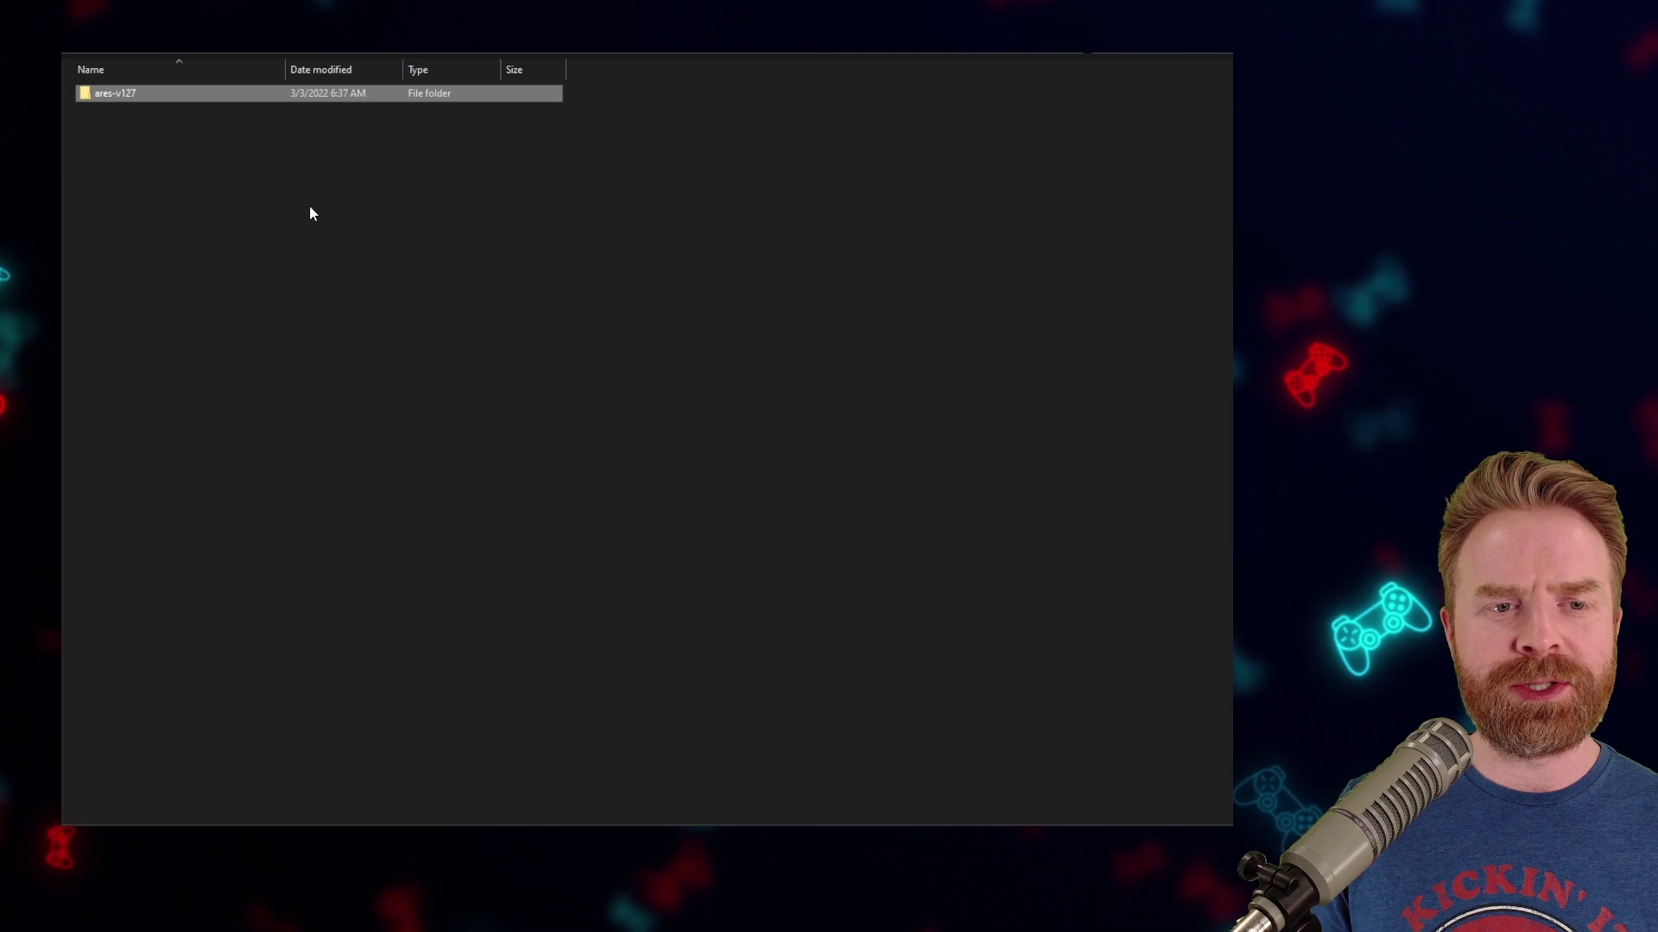
double_click(268, 97)
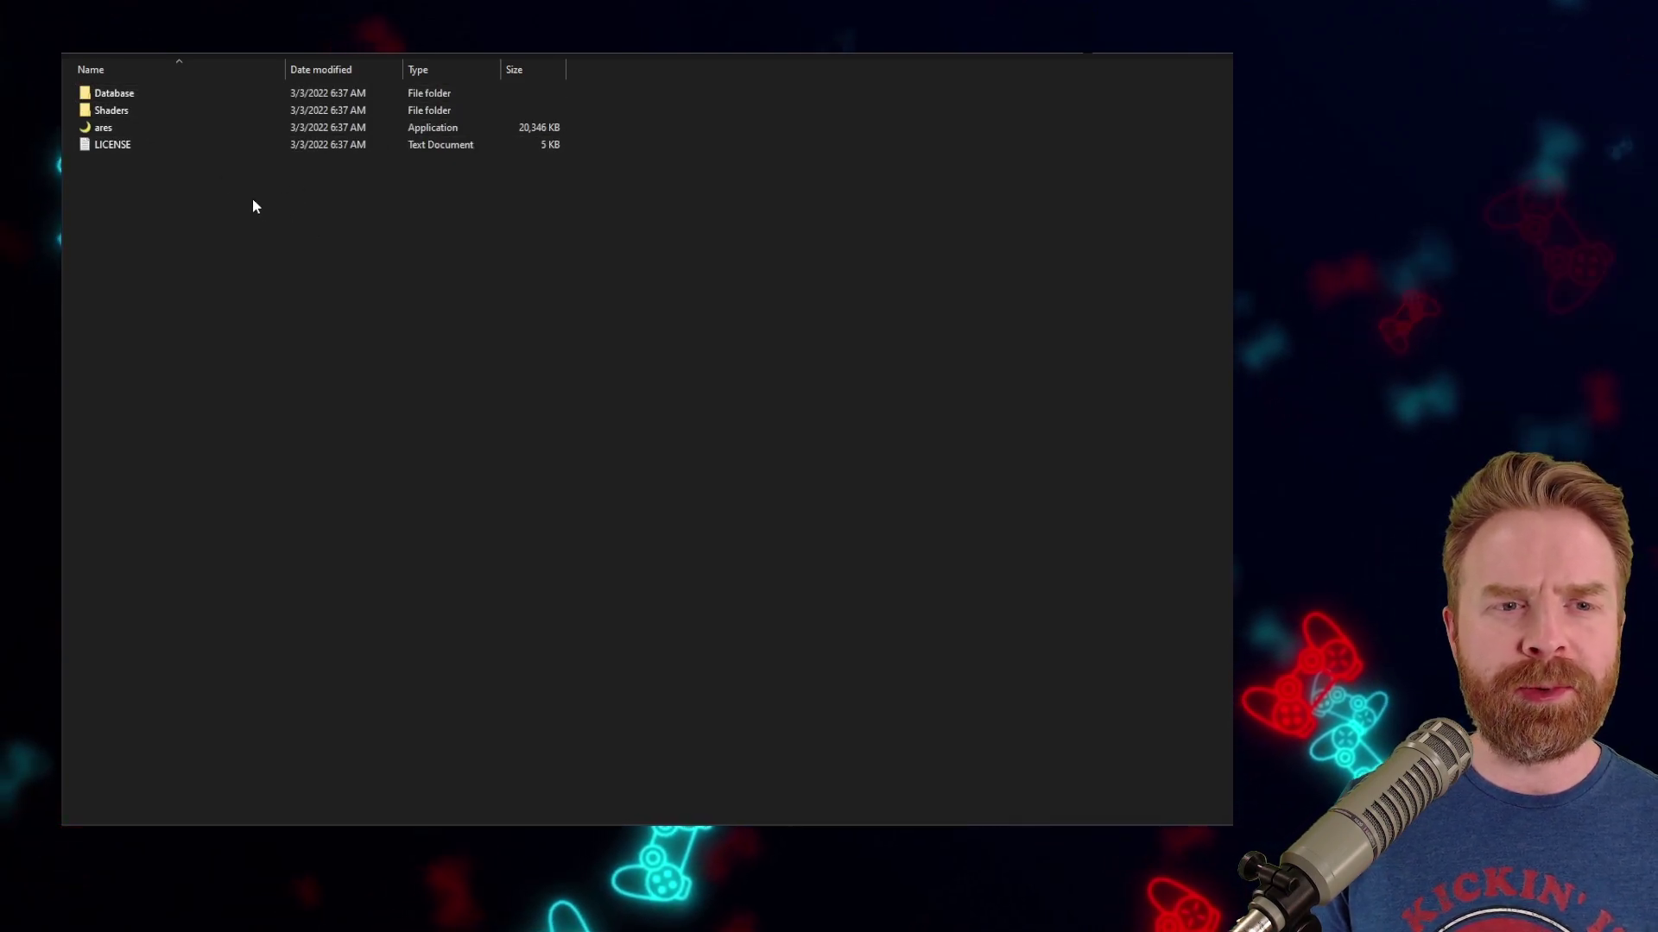
double_click(177, 130)
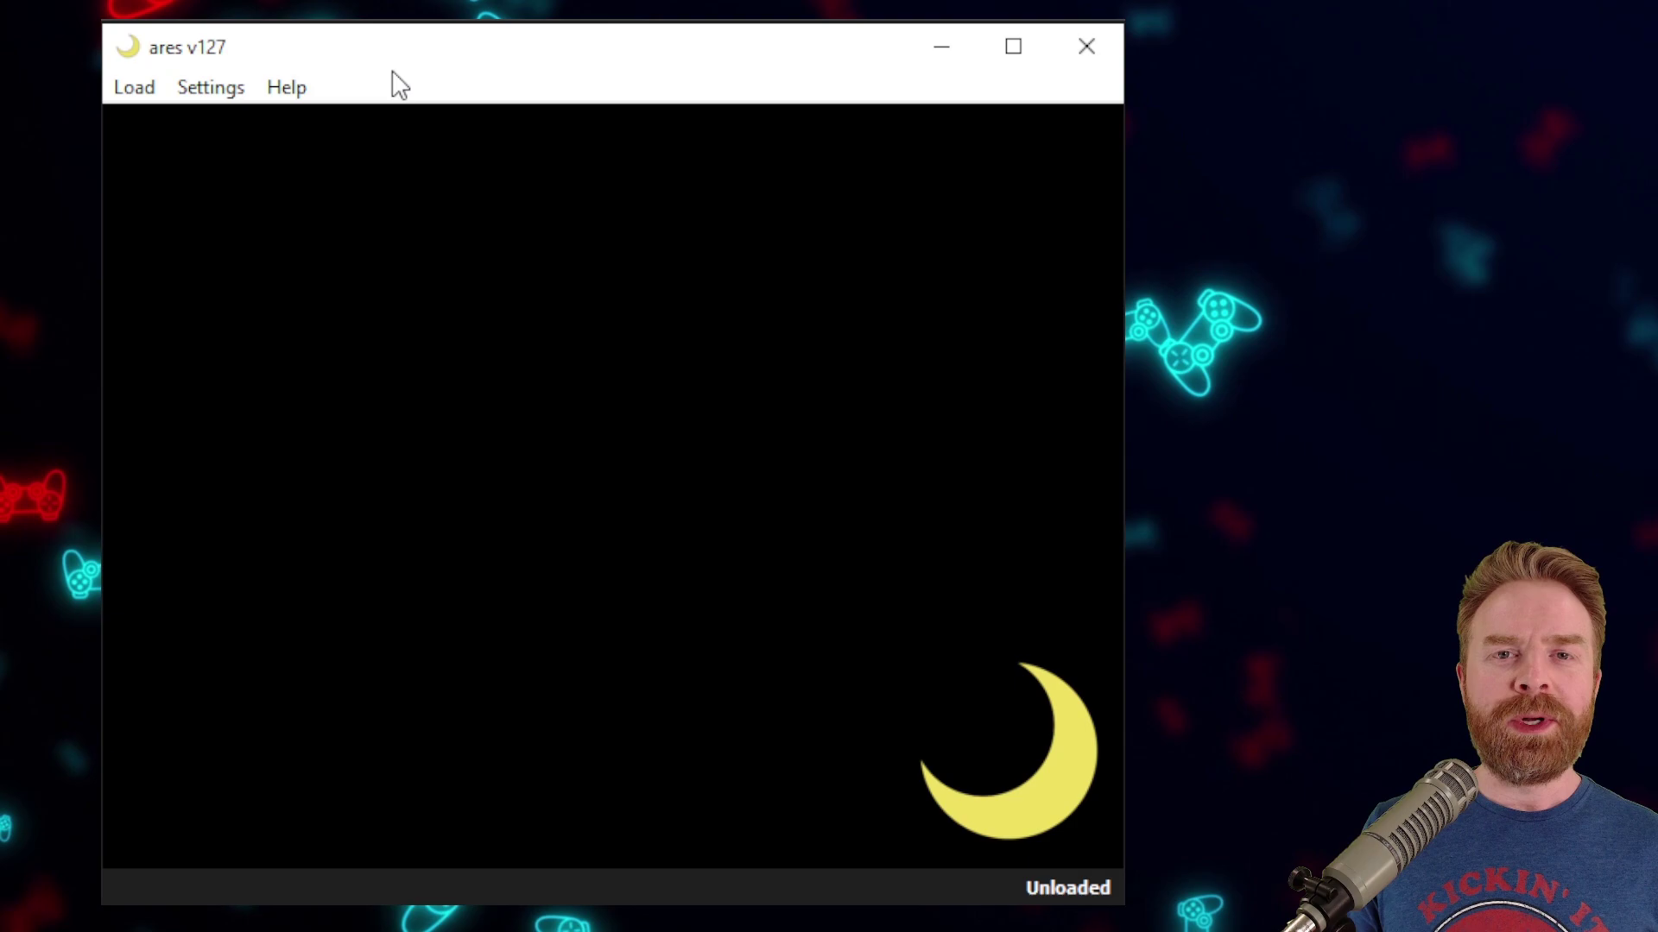
- Examine which manufacturers and consoles can be loaded, including the Nintendo and Sega systems
left_click(199, 91)
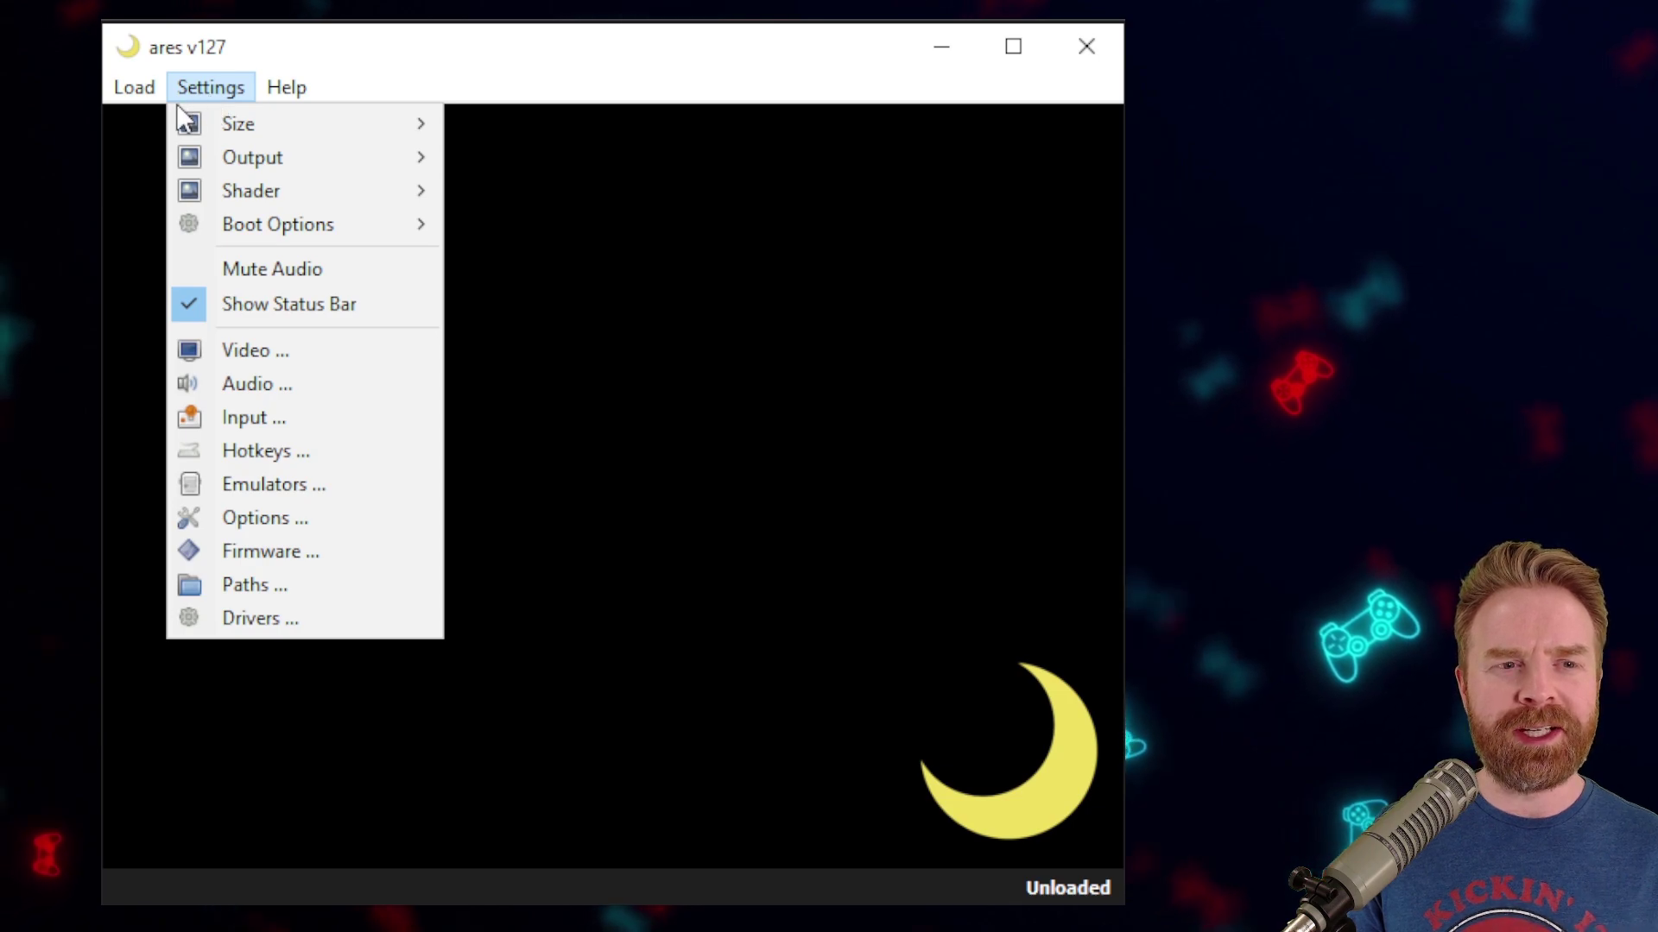
left_click(133, 86)
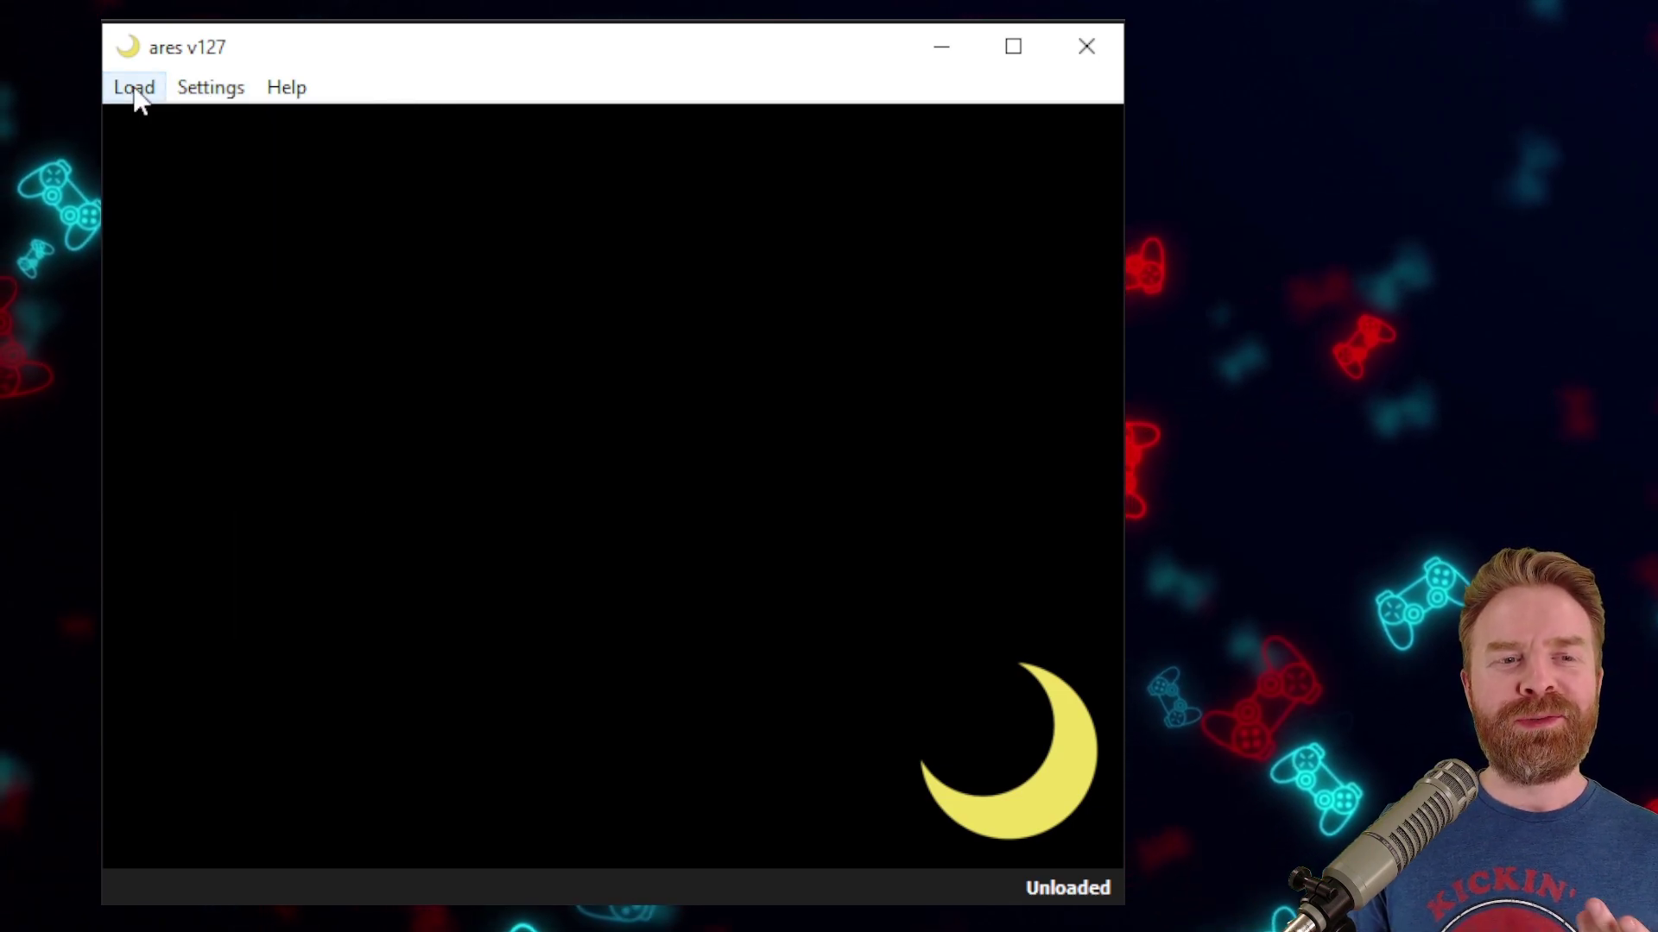
left_click(133, 87)
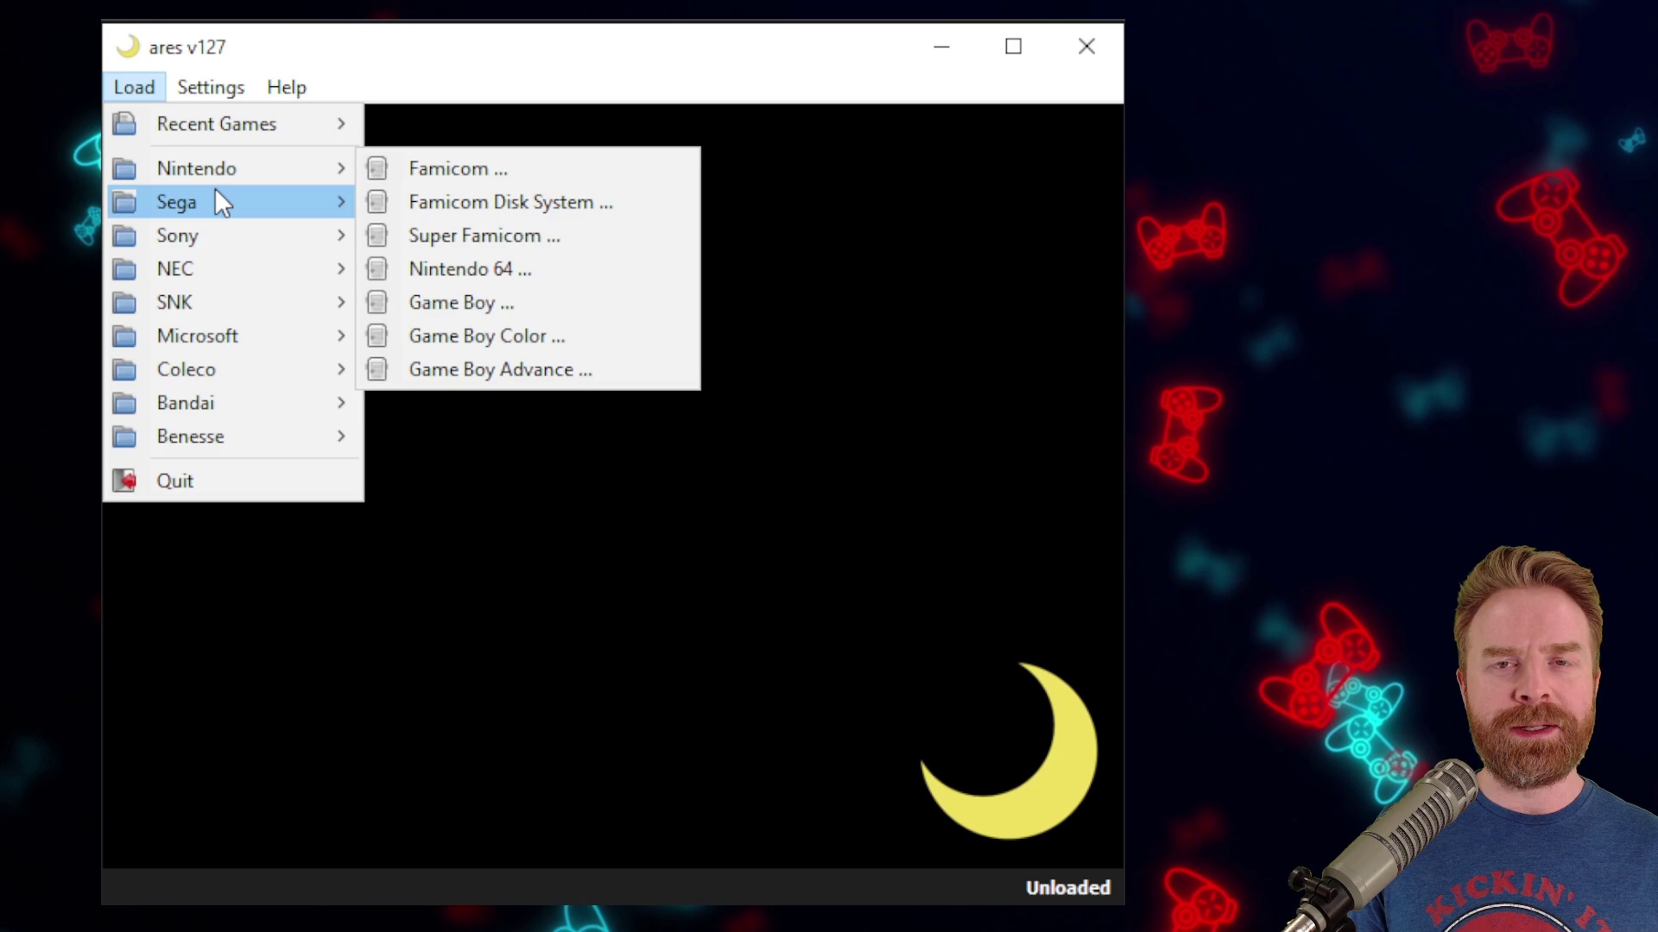
mouse_move(219, 196)
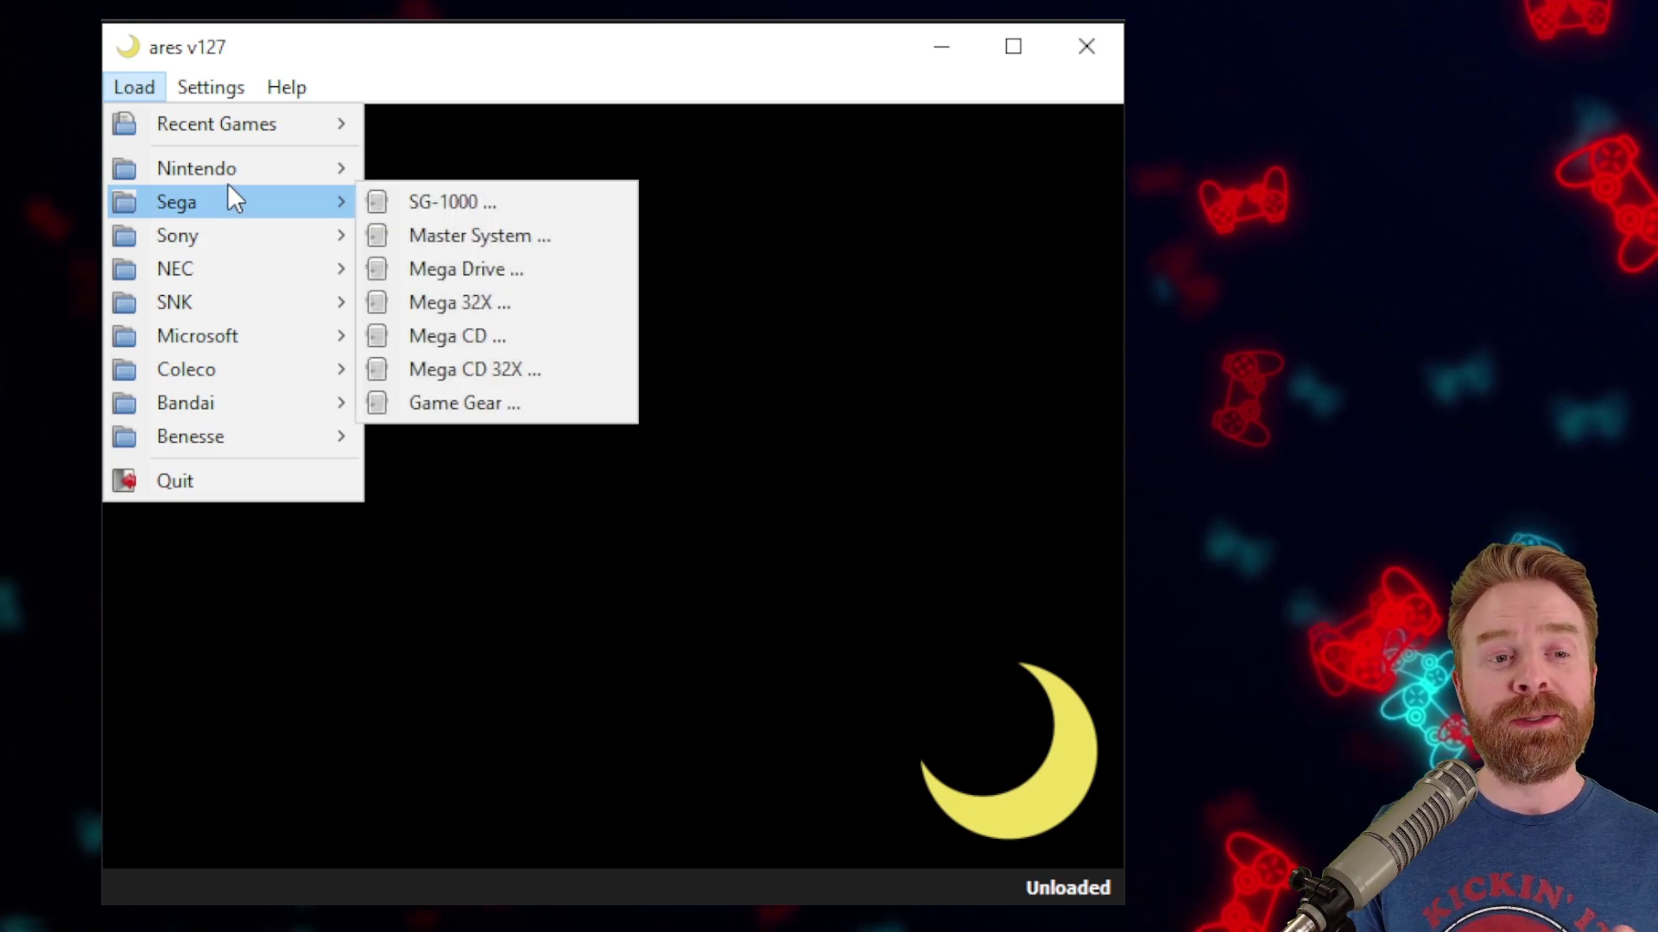
mouse_move(235, 168)
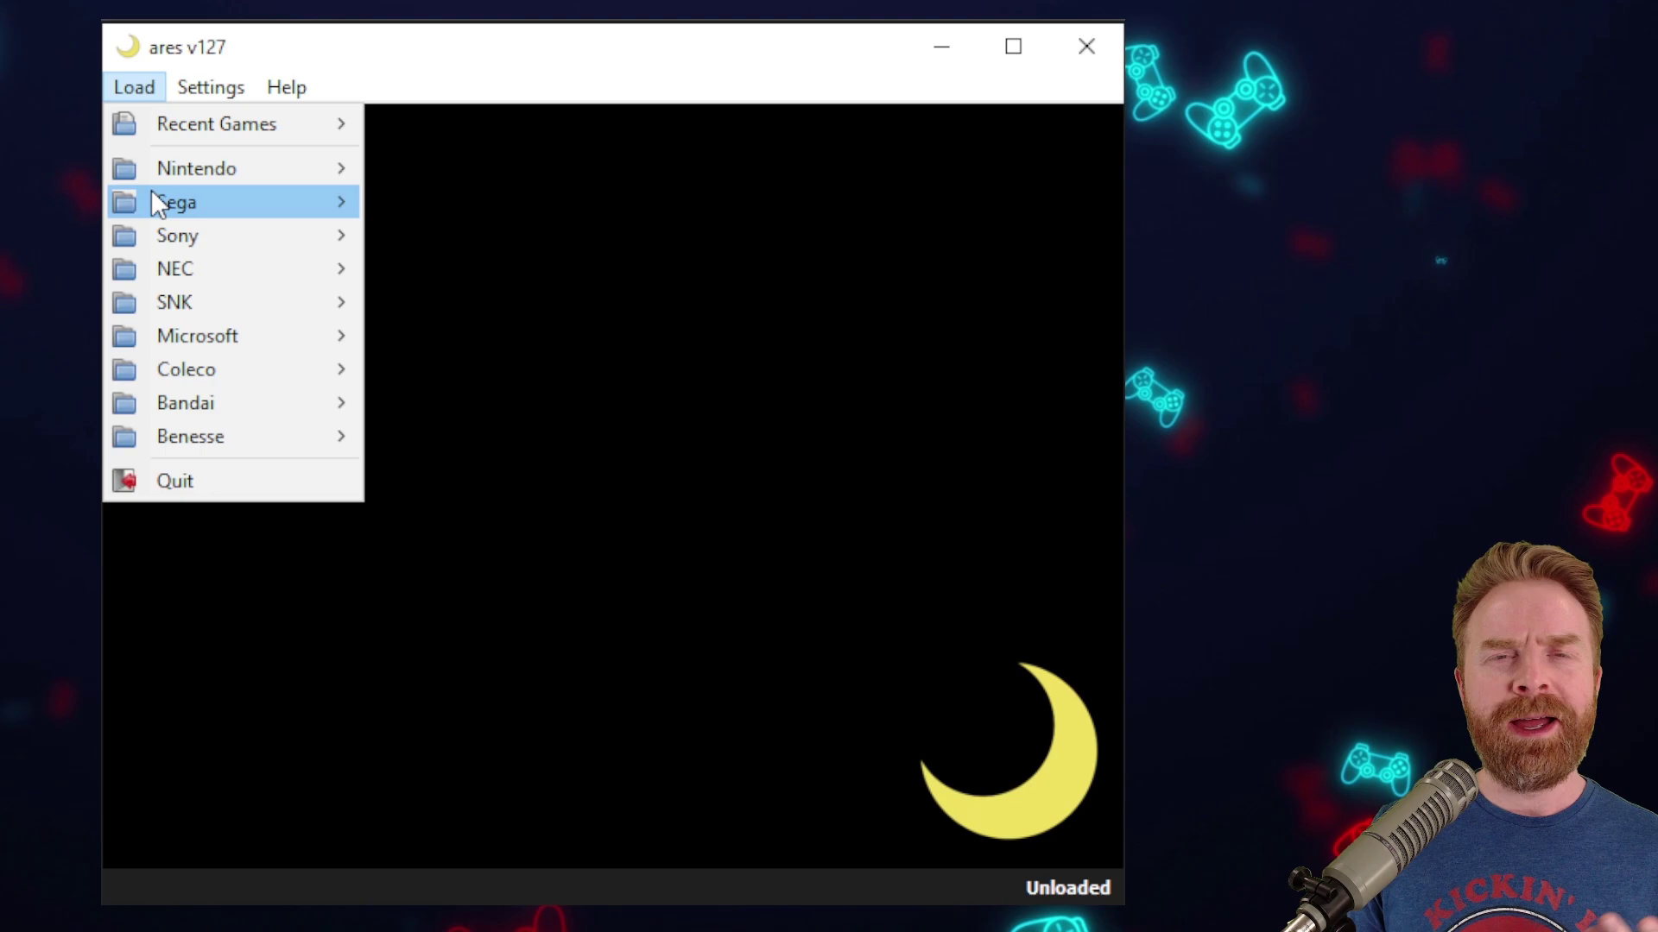
mouse_move(177, 172)
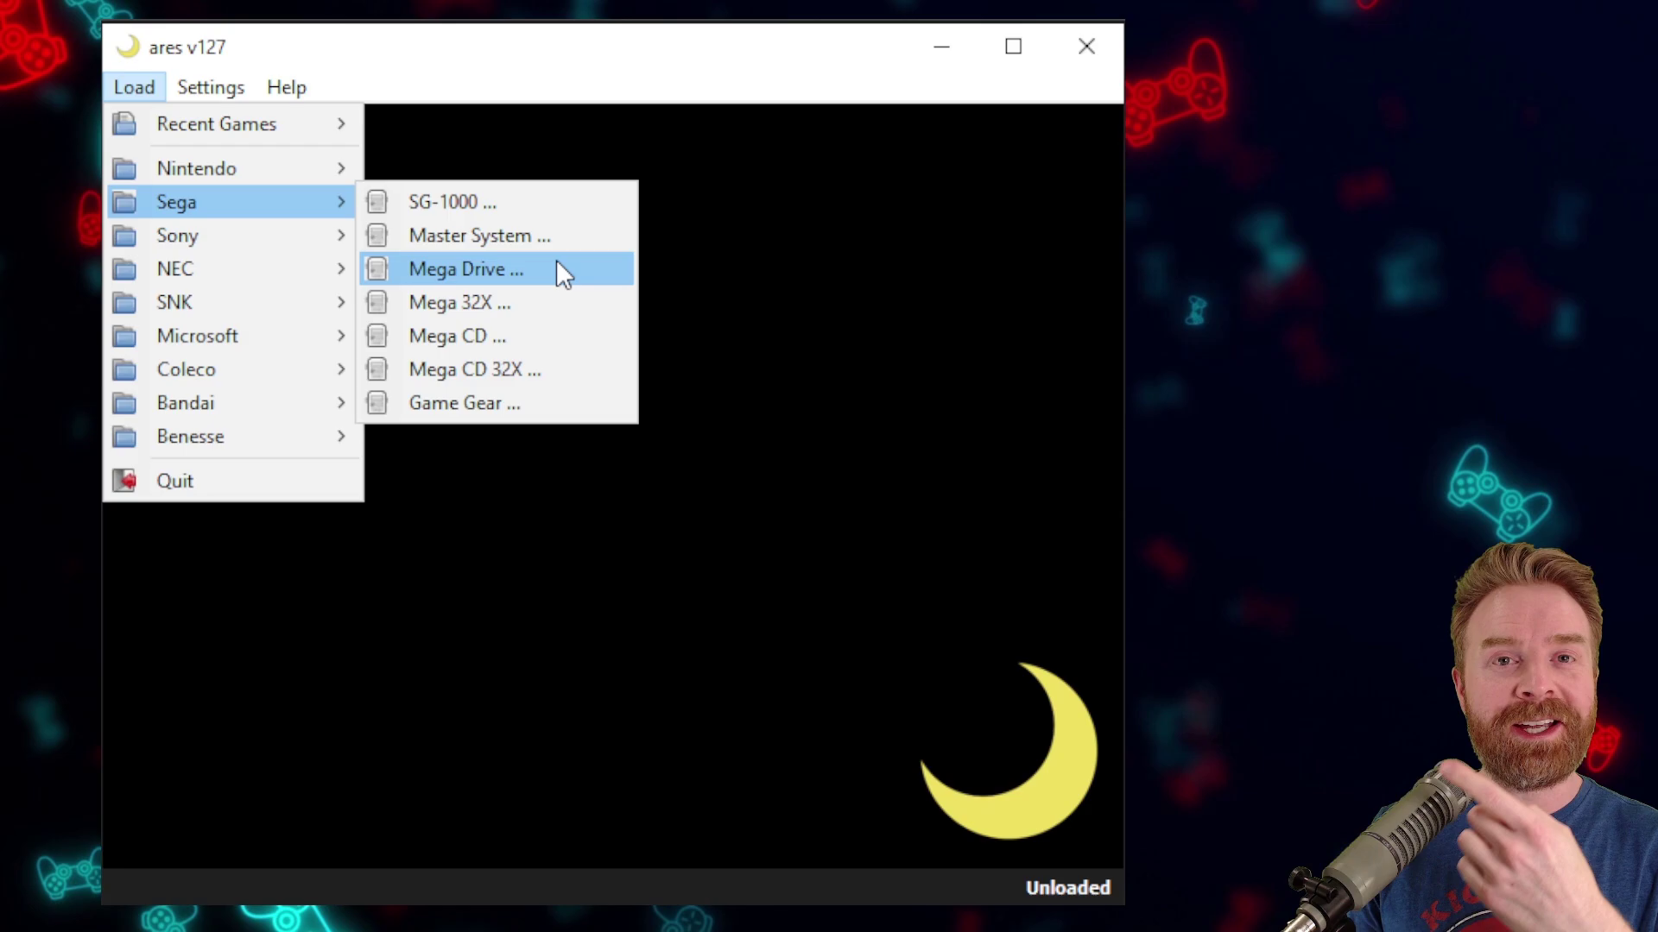
left_click(353, 75)
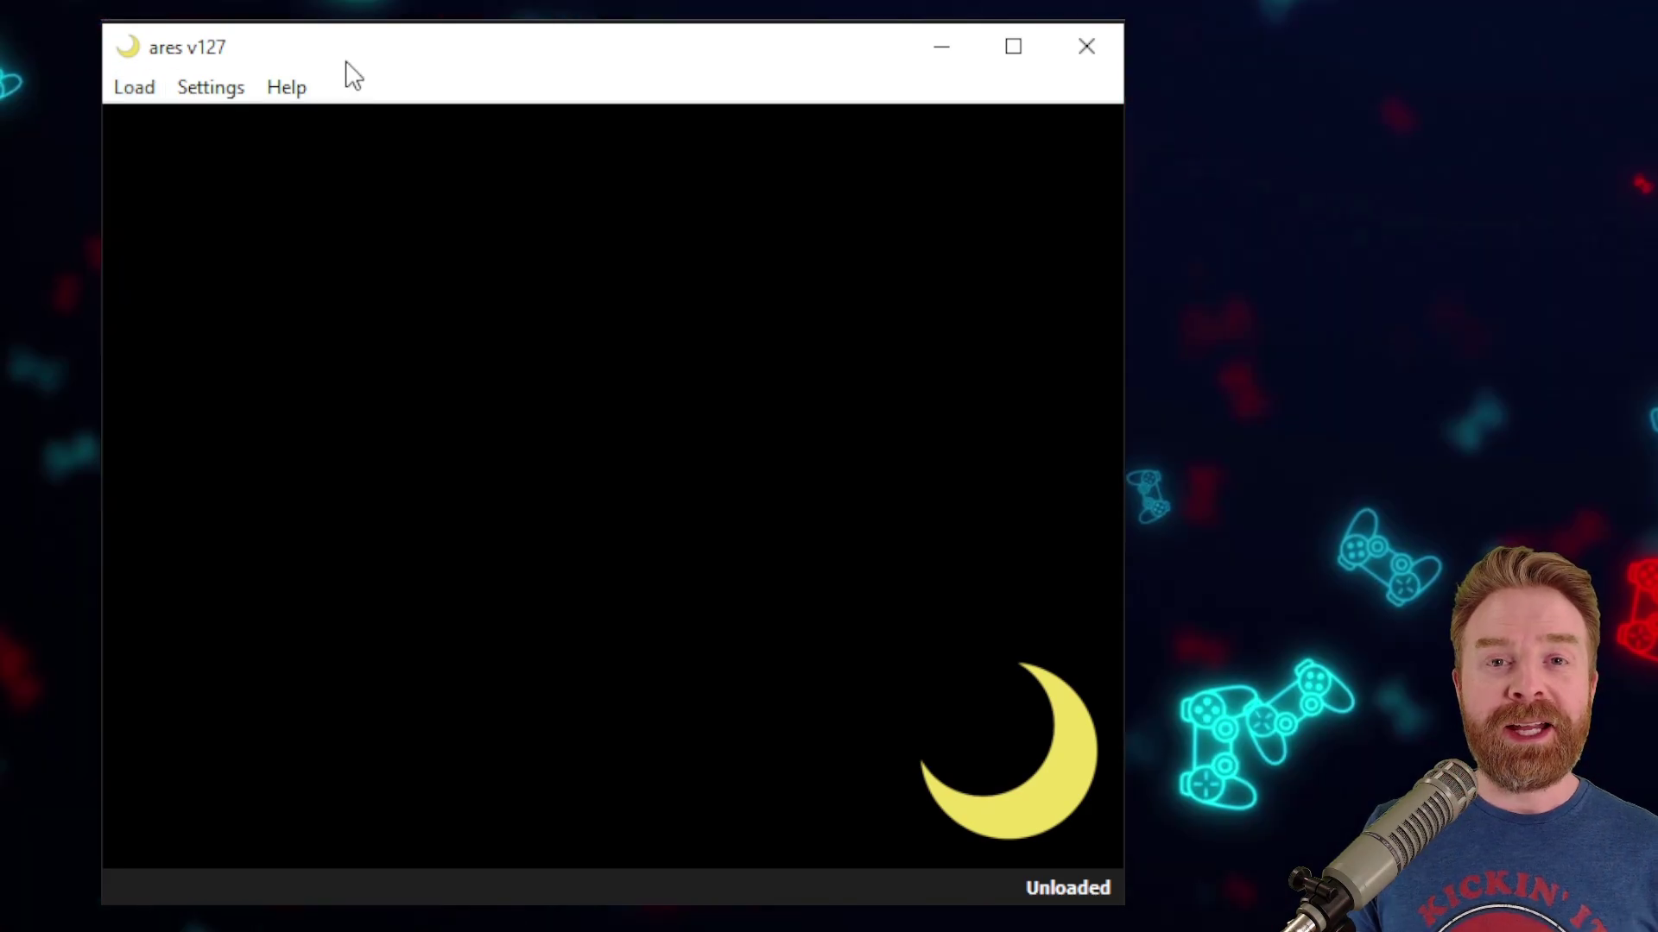
- Set the video shader to None
left_click(245, 86)
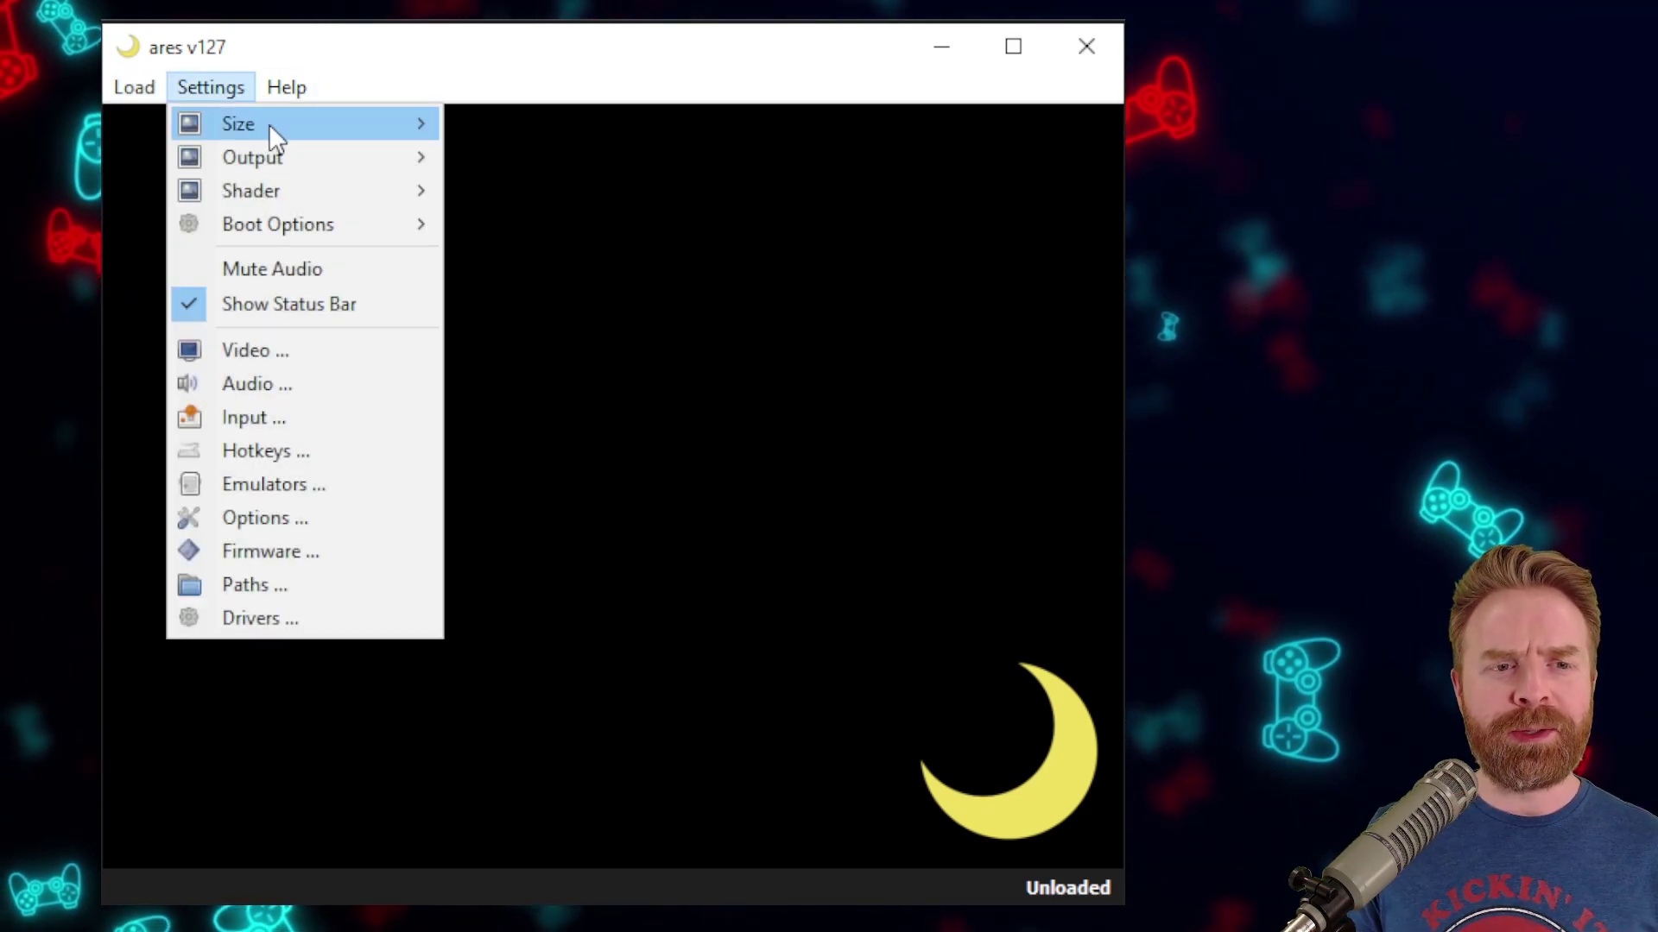
mouse_move(278, 123)
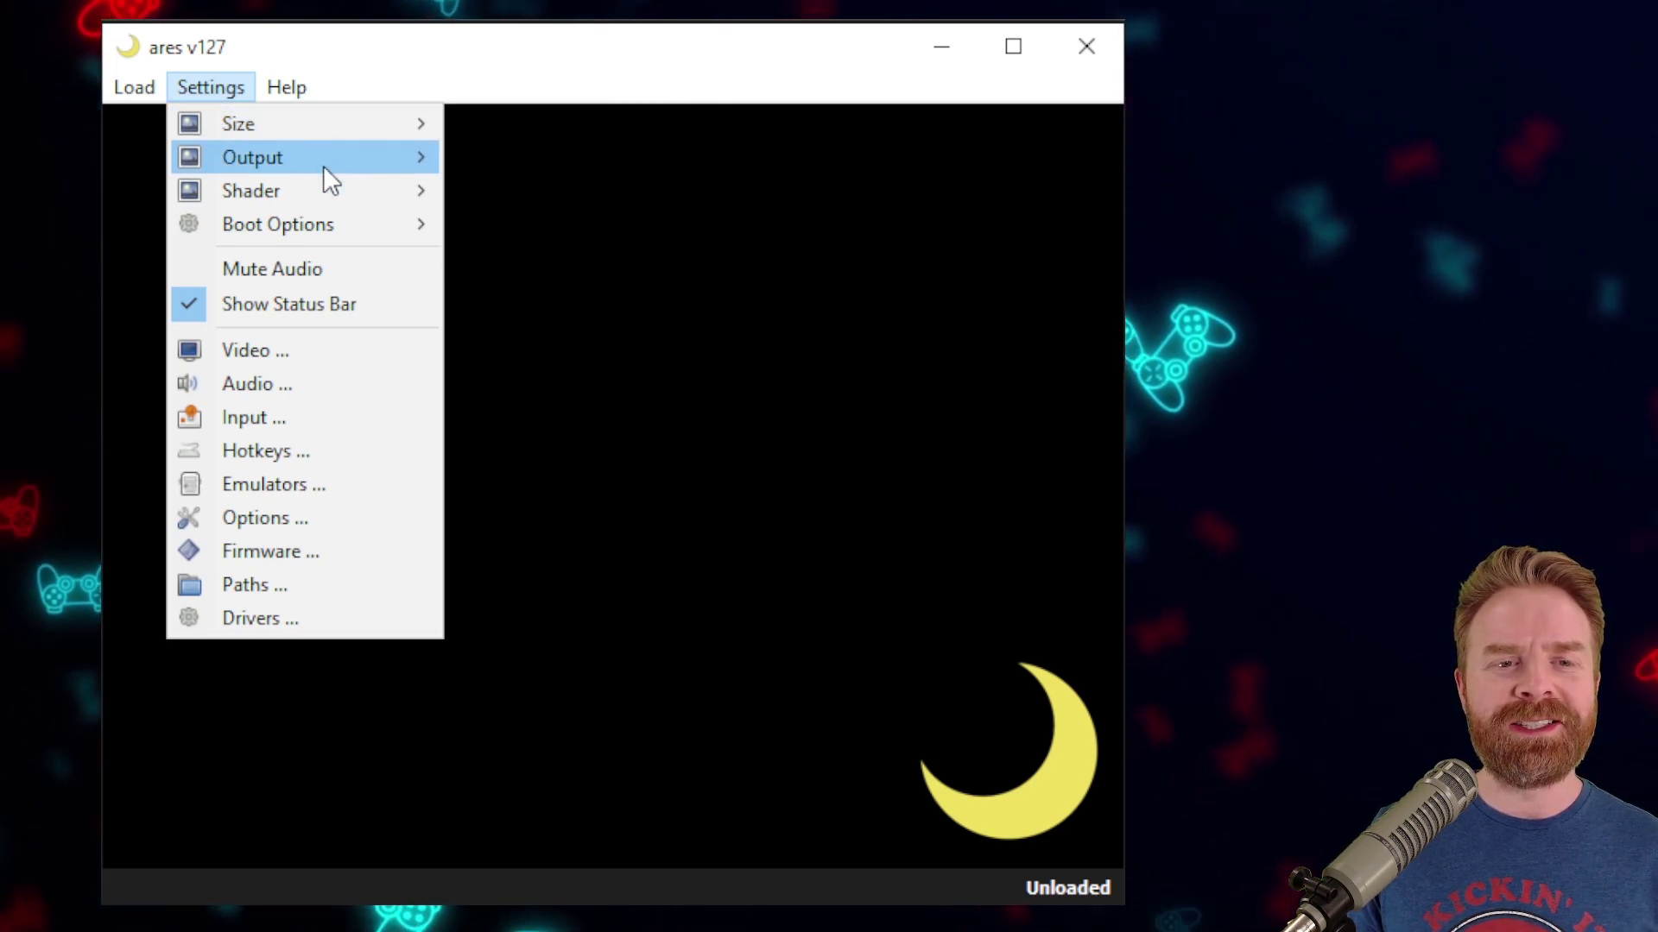
mouse_move(321, 197)
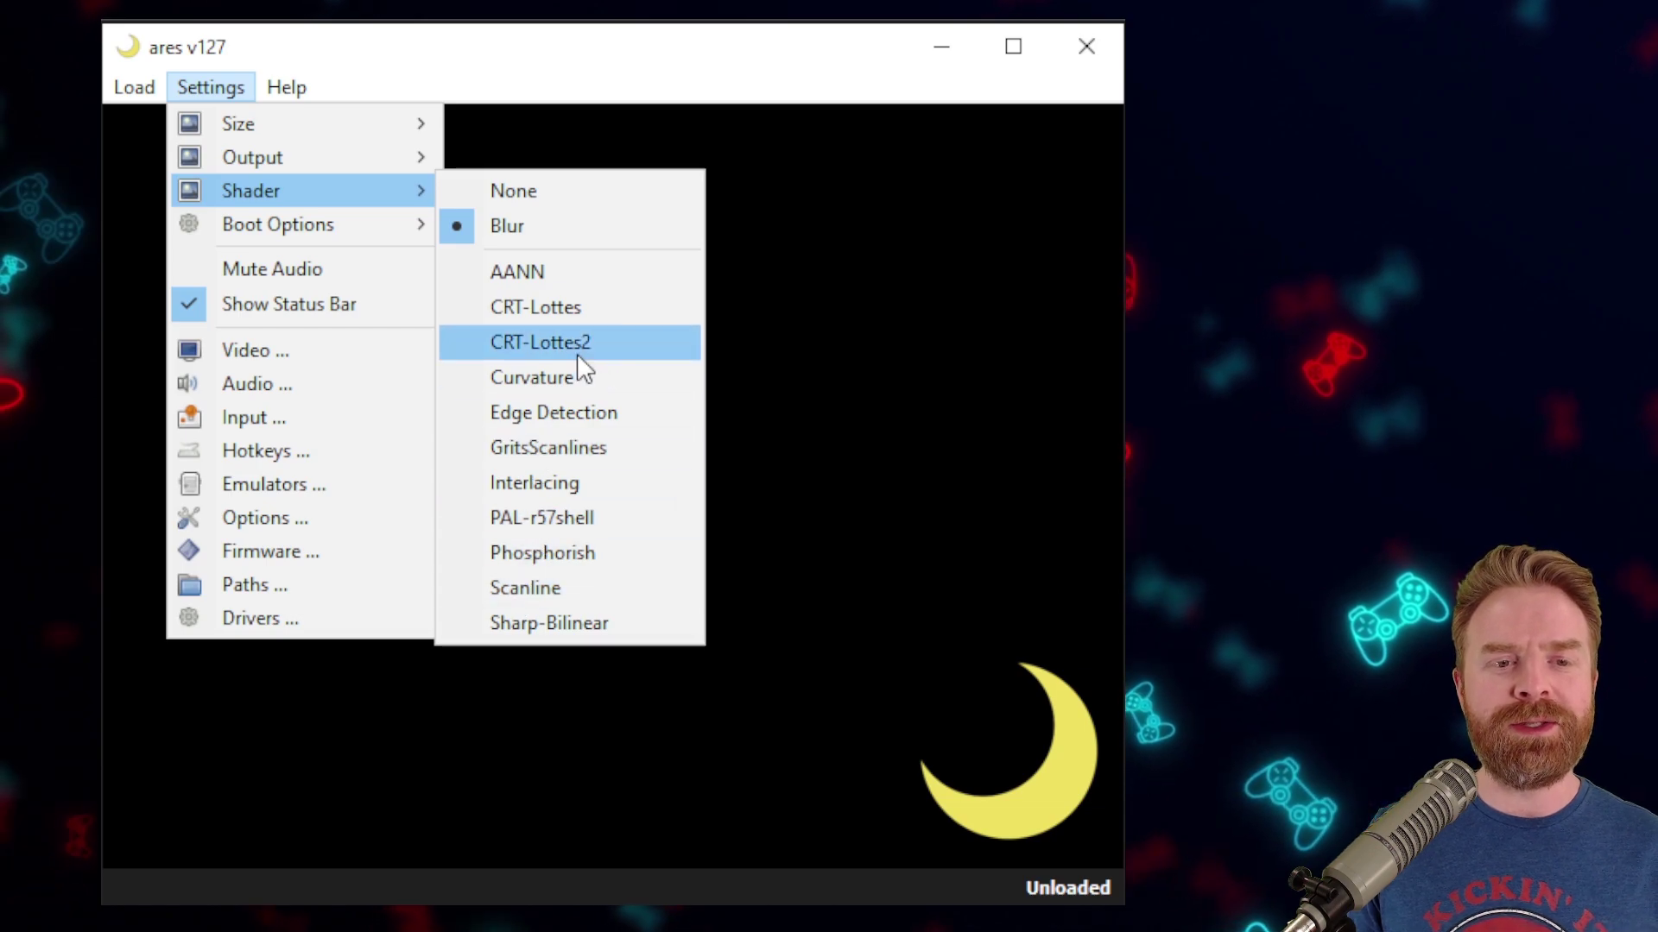
left_click(575, 199)
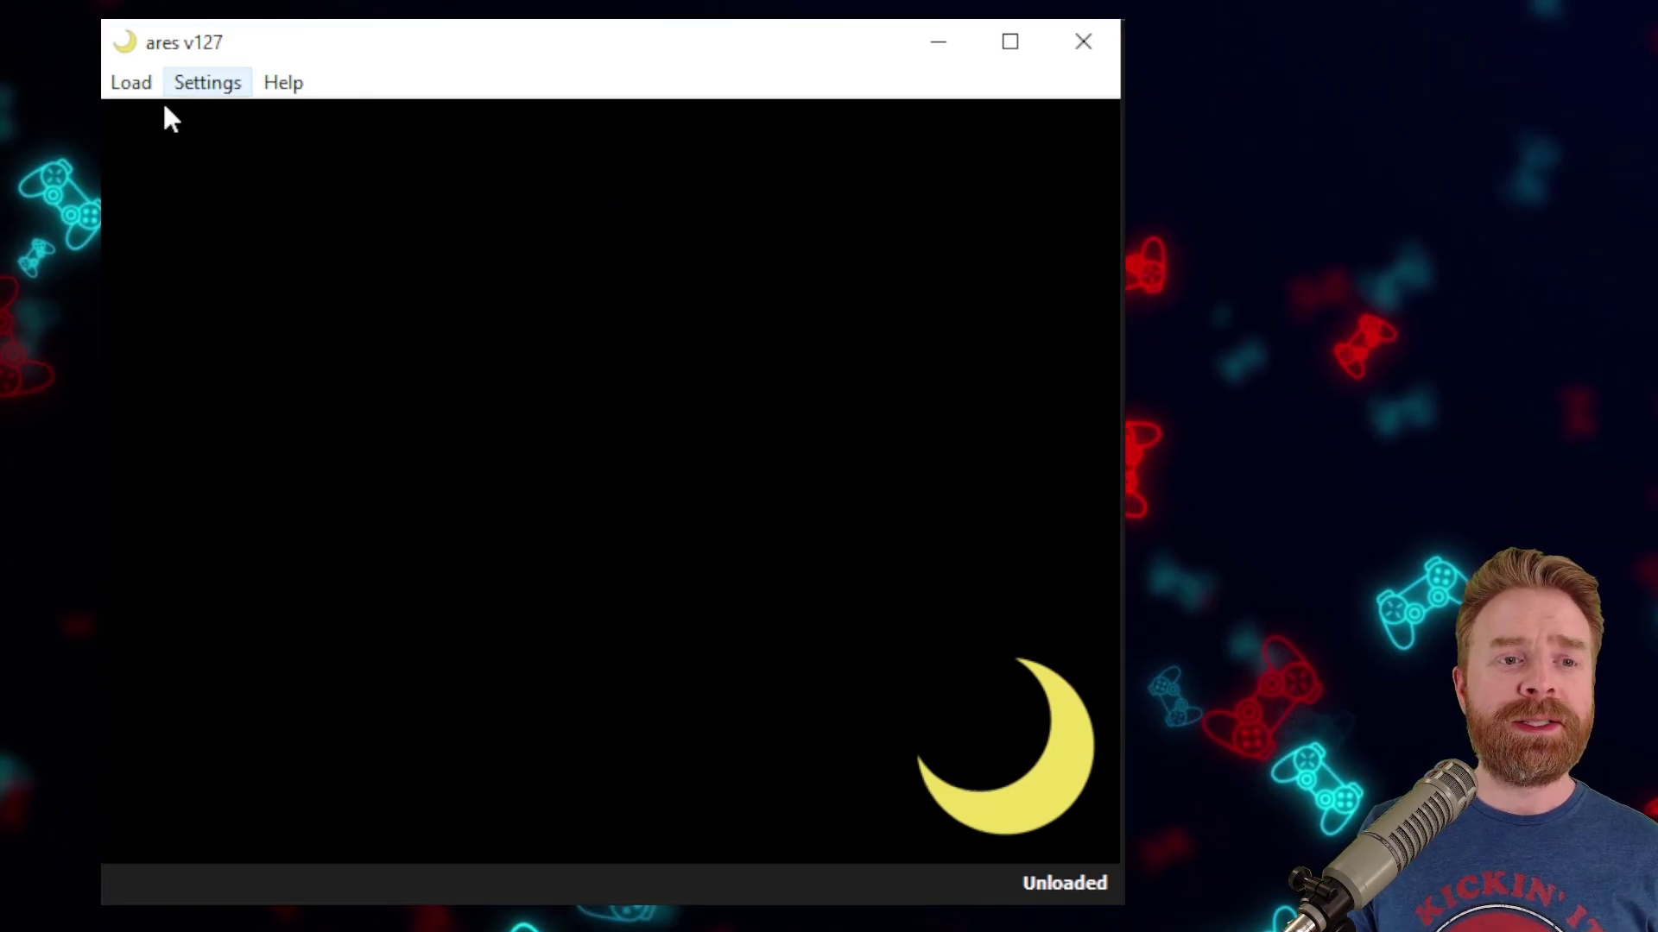
- Hide the emulator's status bar and show it again
left_click(211, 87)
mouse_move(300, 221)
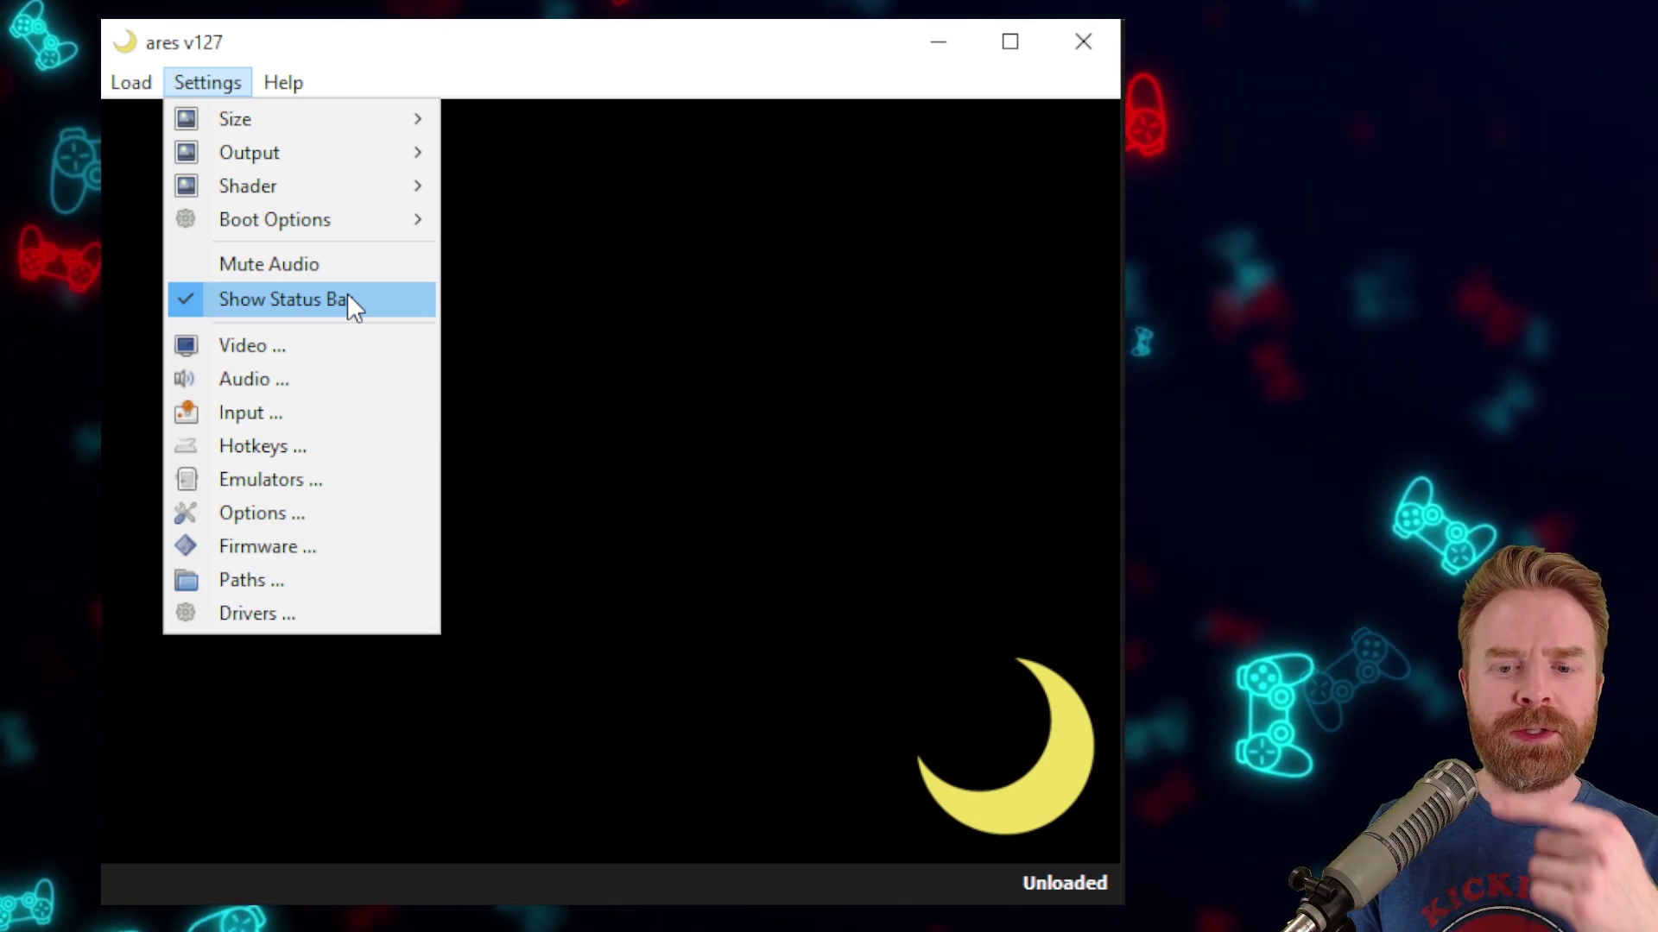
left_click(349, 296)
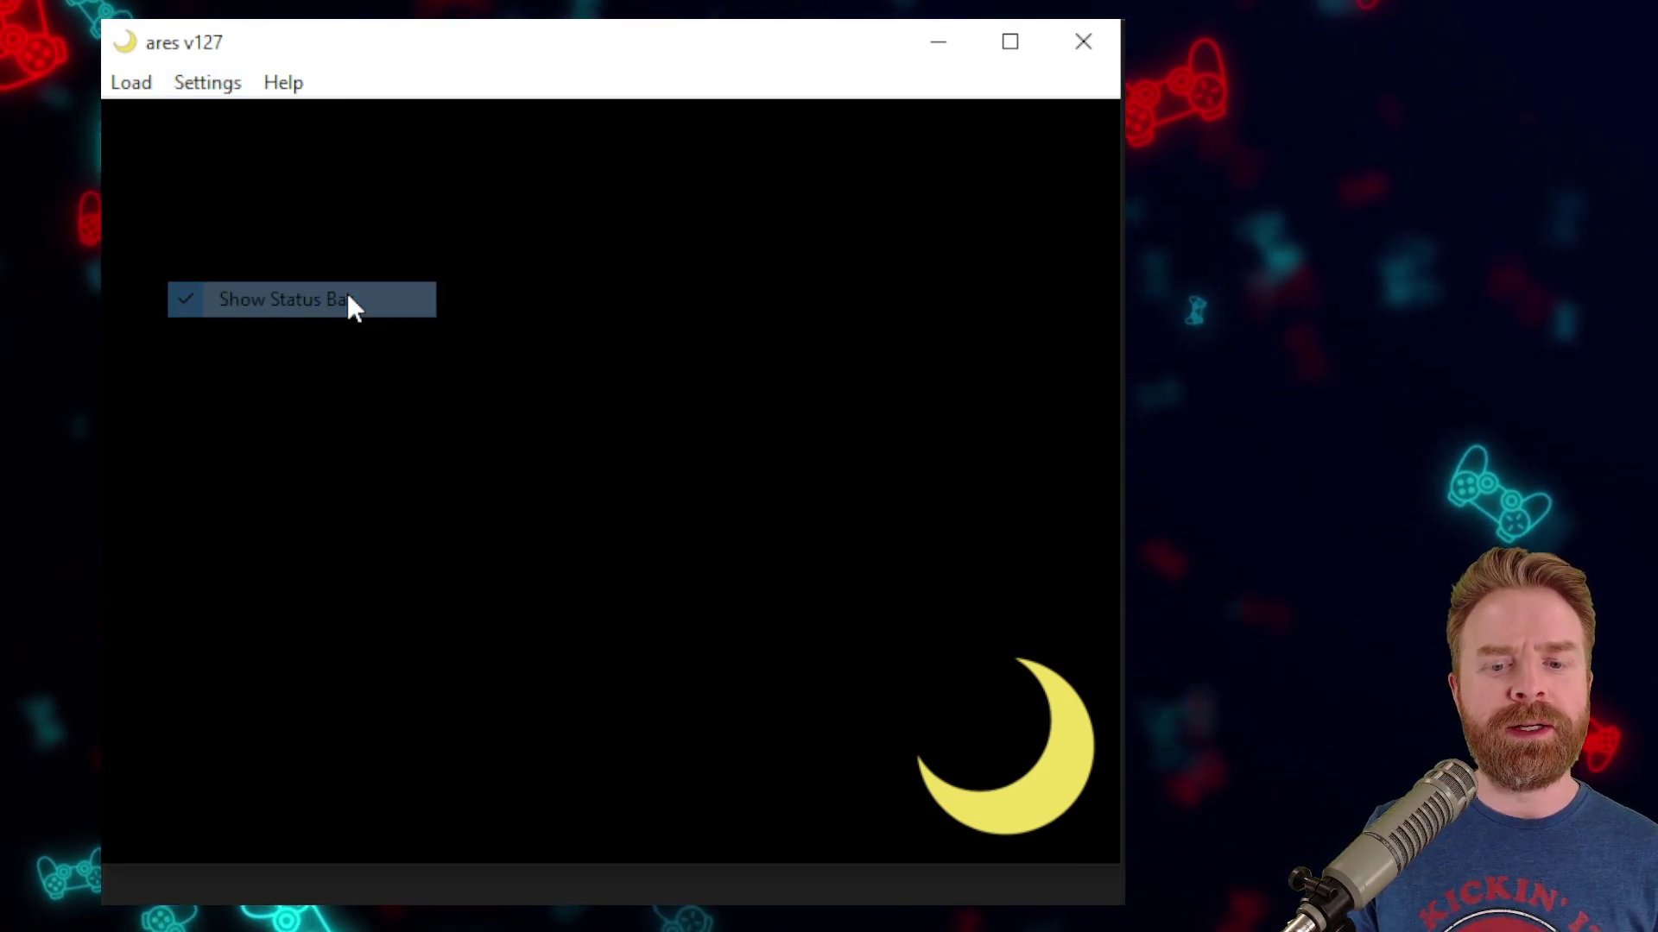
left_click(206, 84)
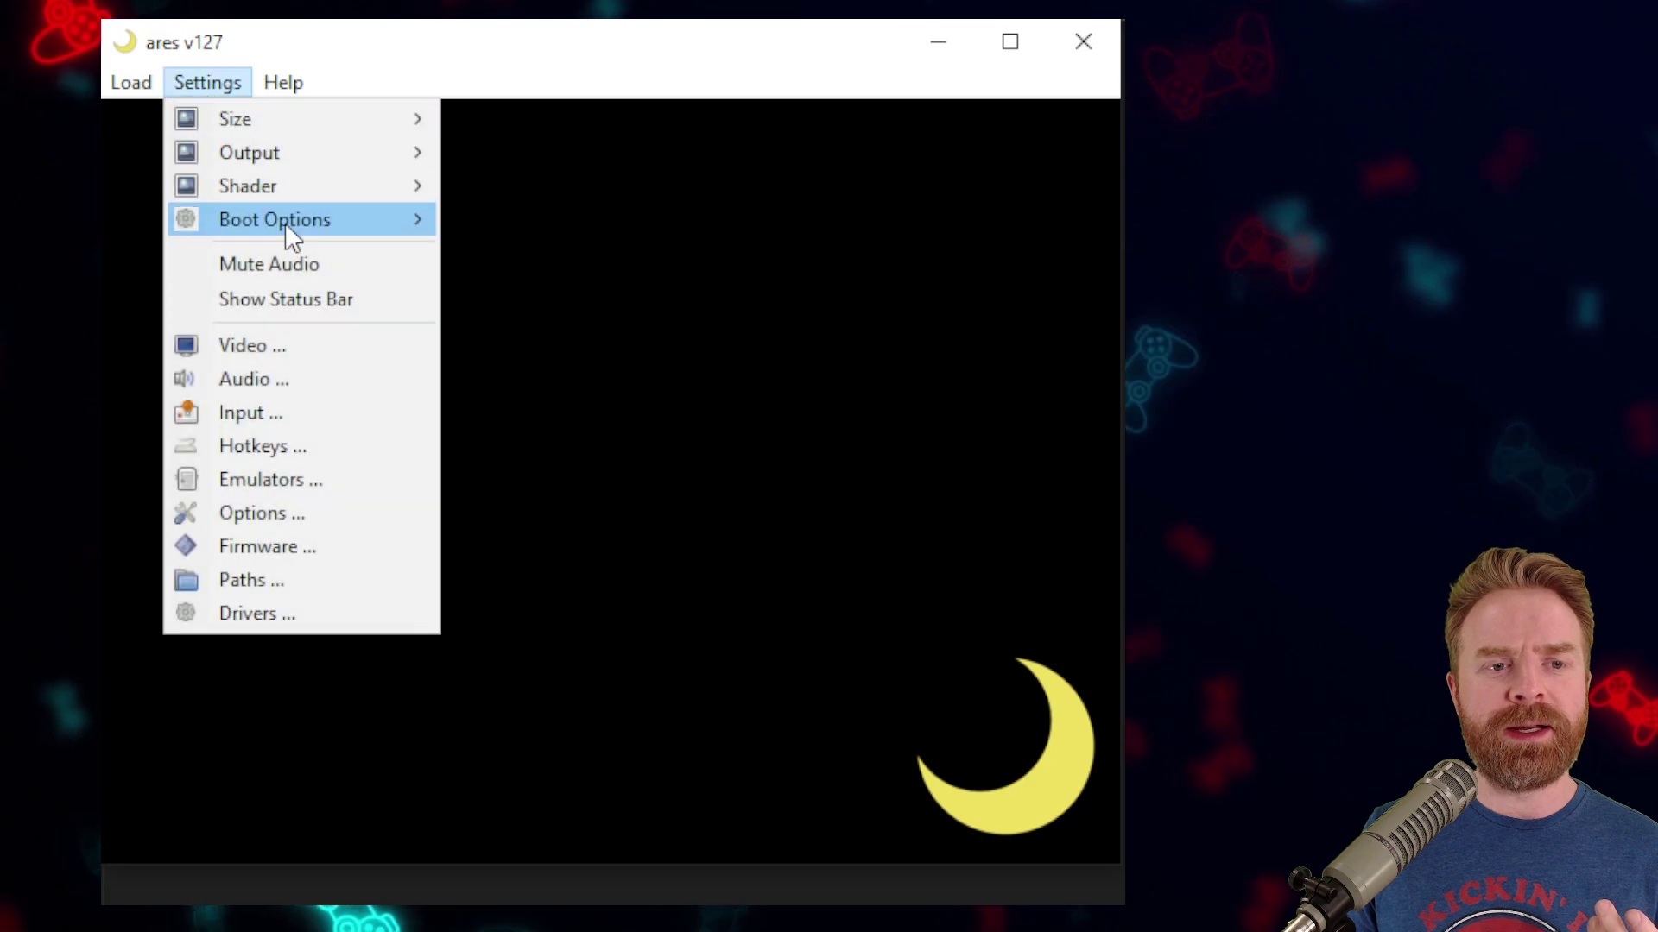
left_click(293, 300)
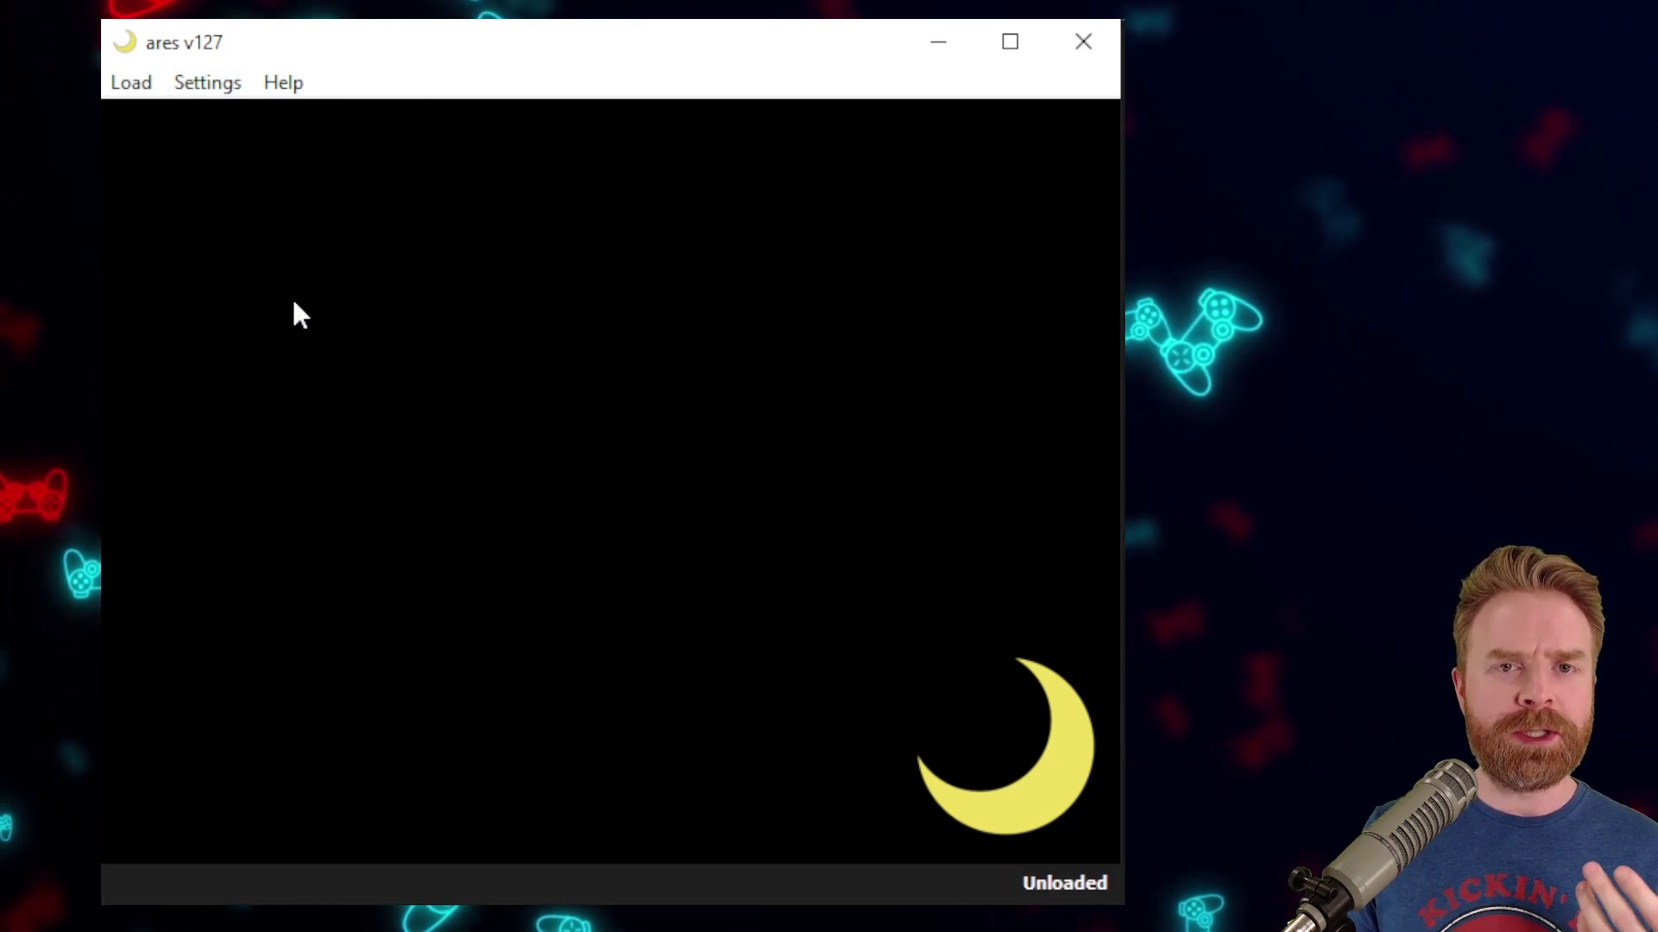
- Enable Pixel Accuracy Mode in the video configuration
left_click(208, 80)
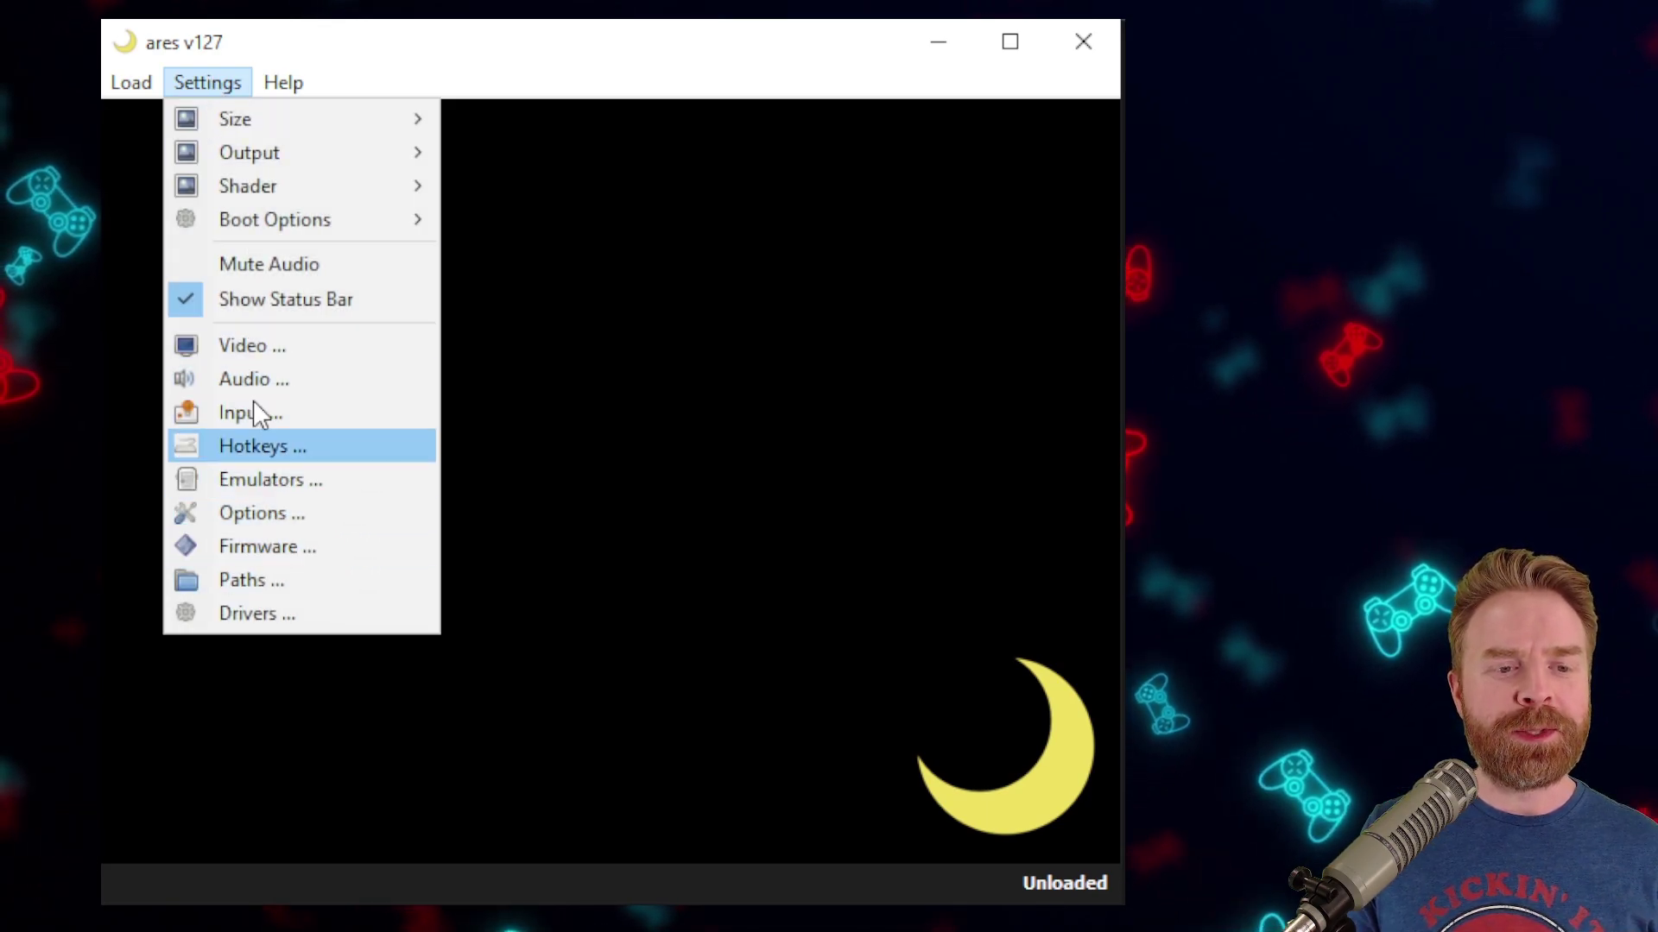
left_click(275, 343)
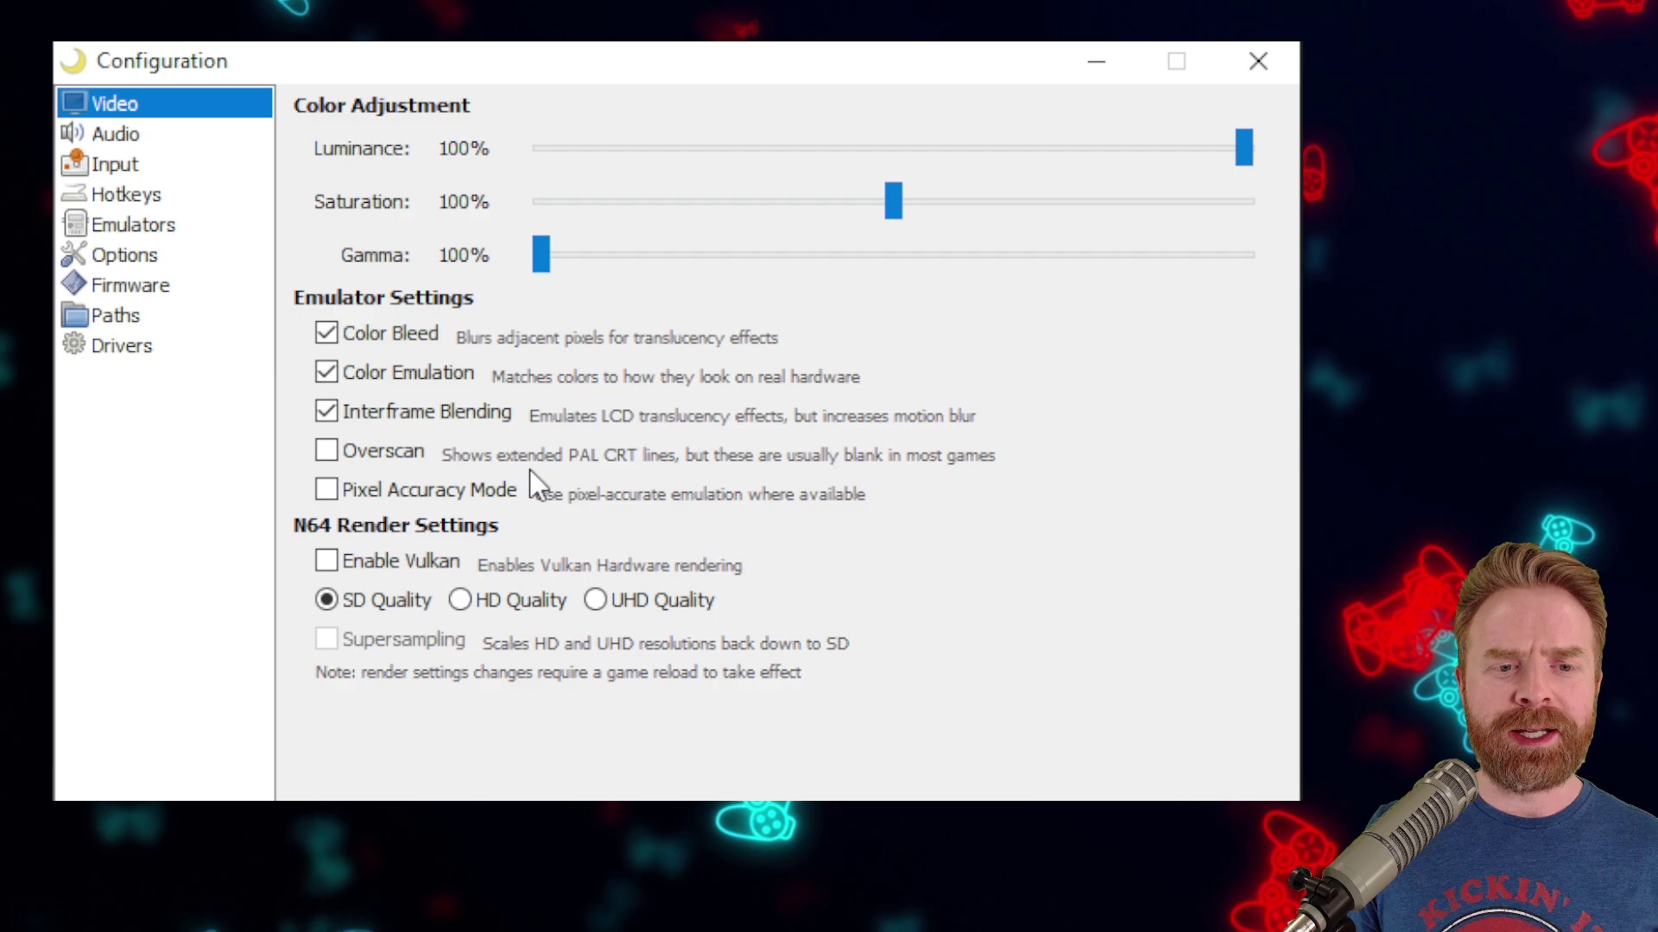
left_click(459, 490)
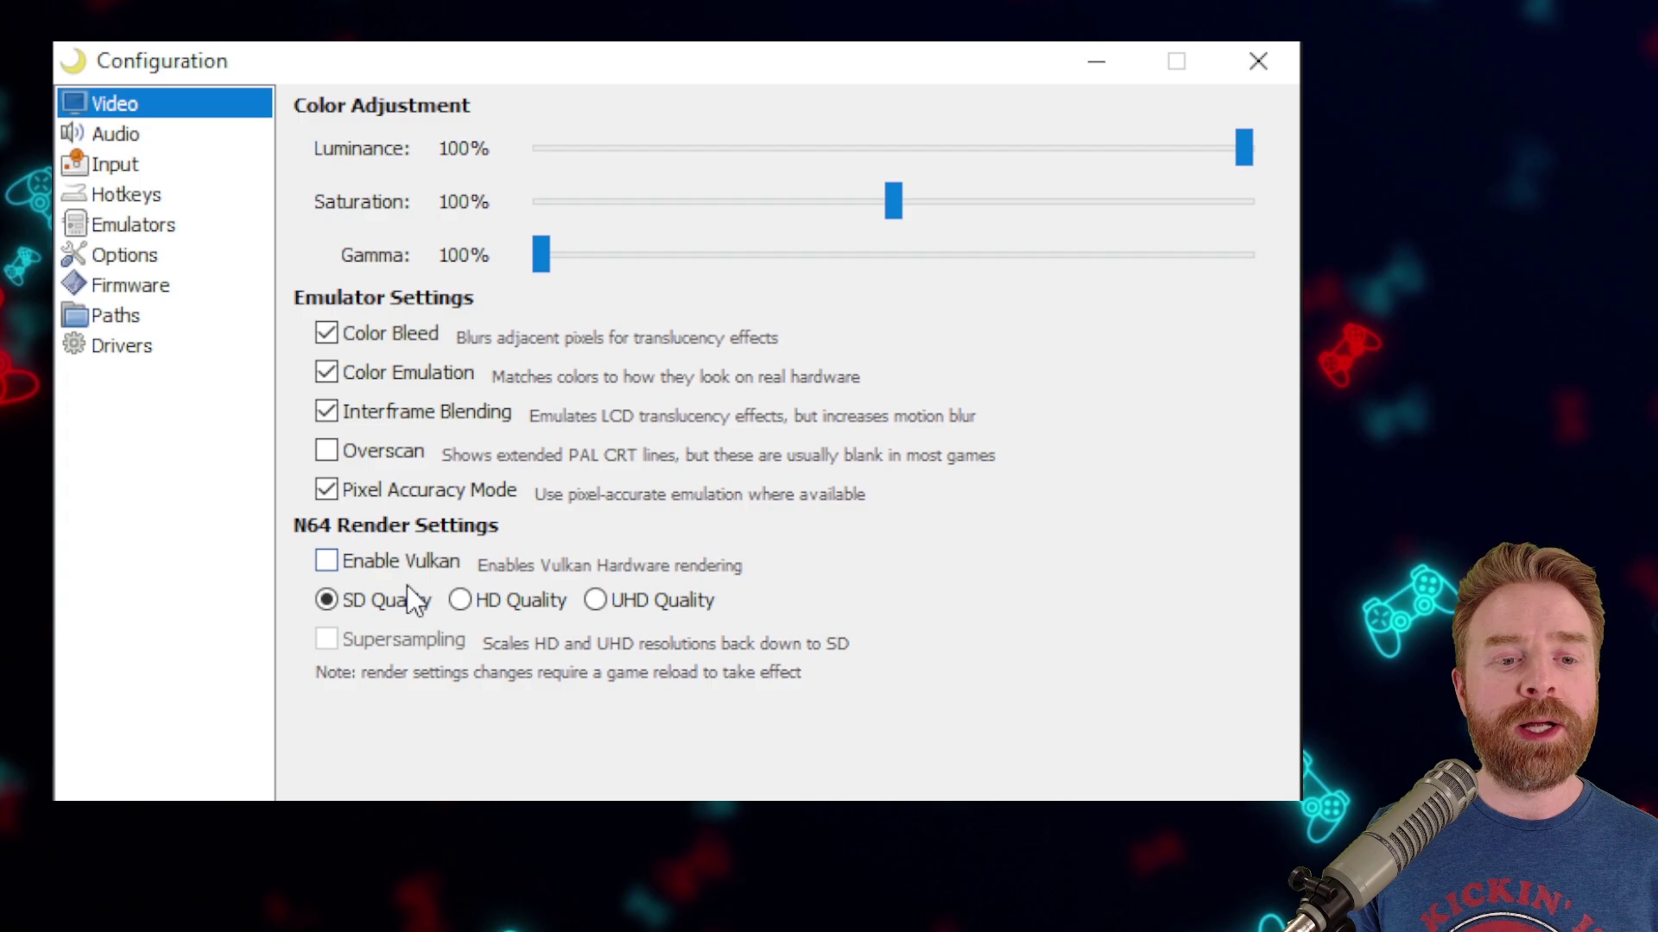
- Set the N64 rendering to use Vulkan at UHD Quality with Supersampling enabled
left_click(425, 560)
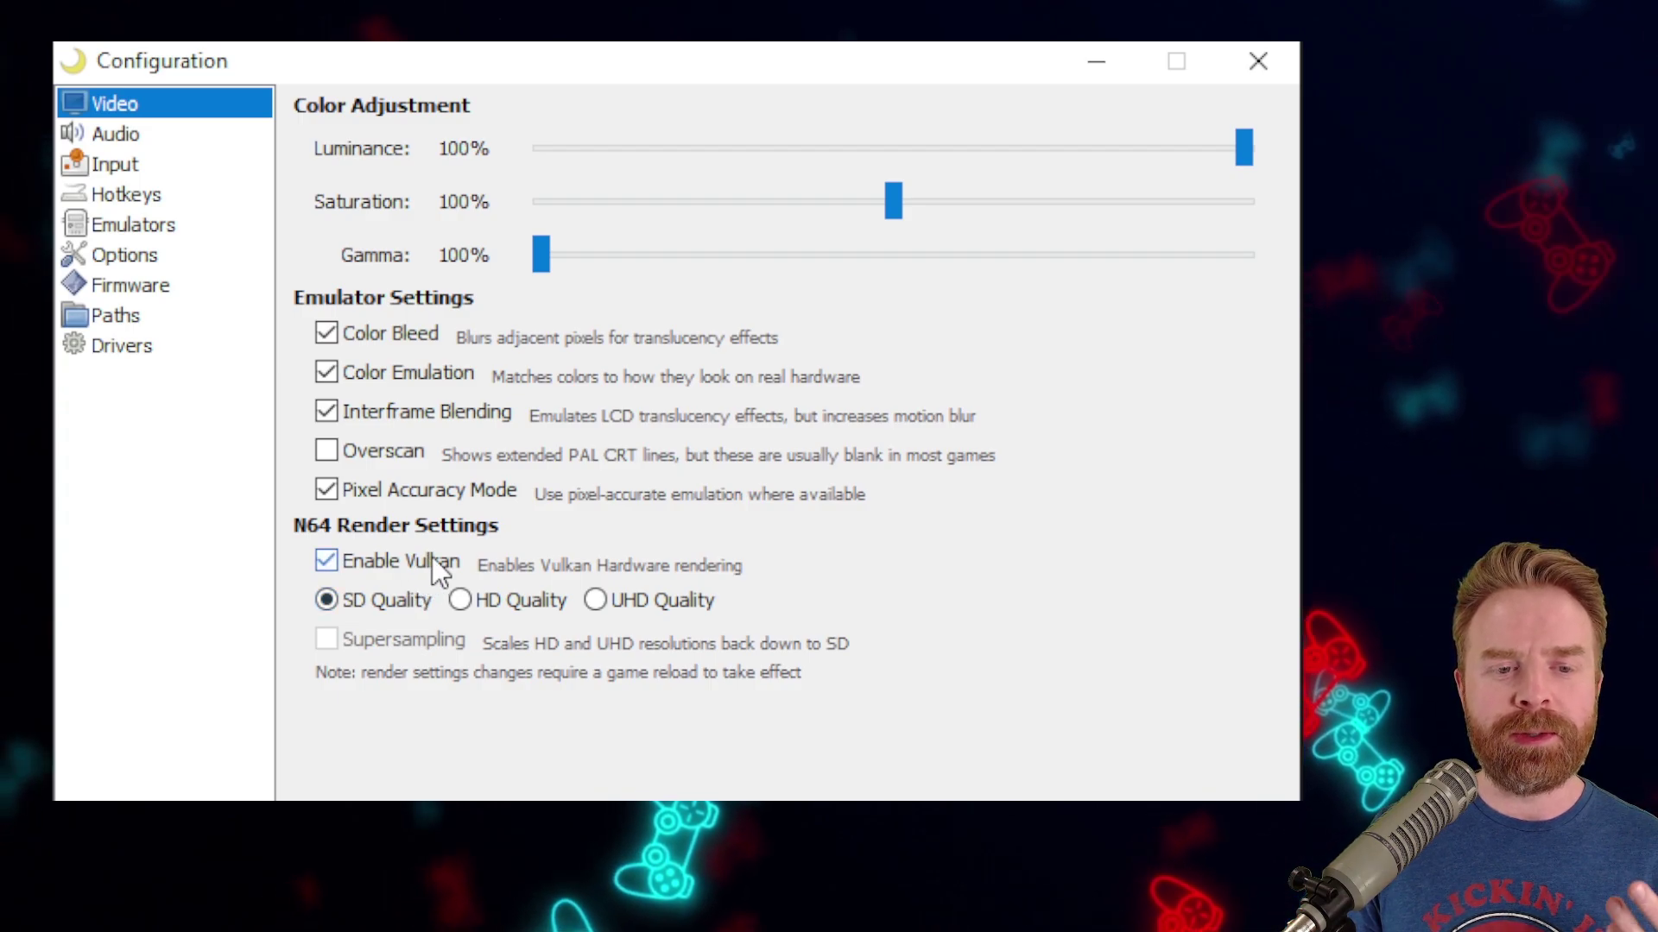
left_click(425, 562)
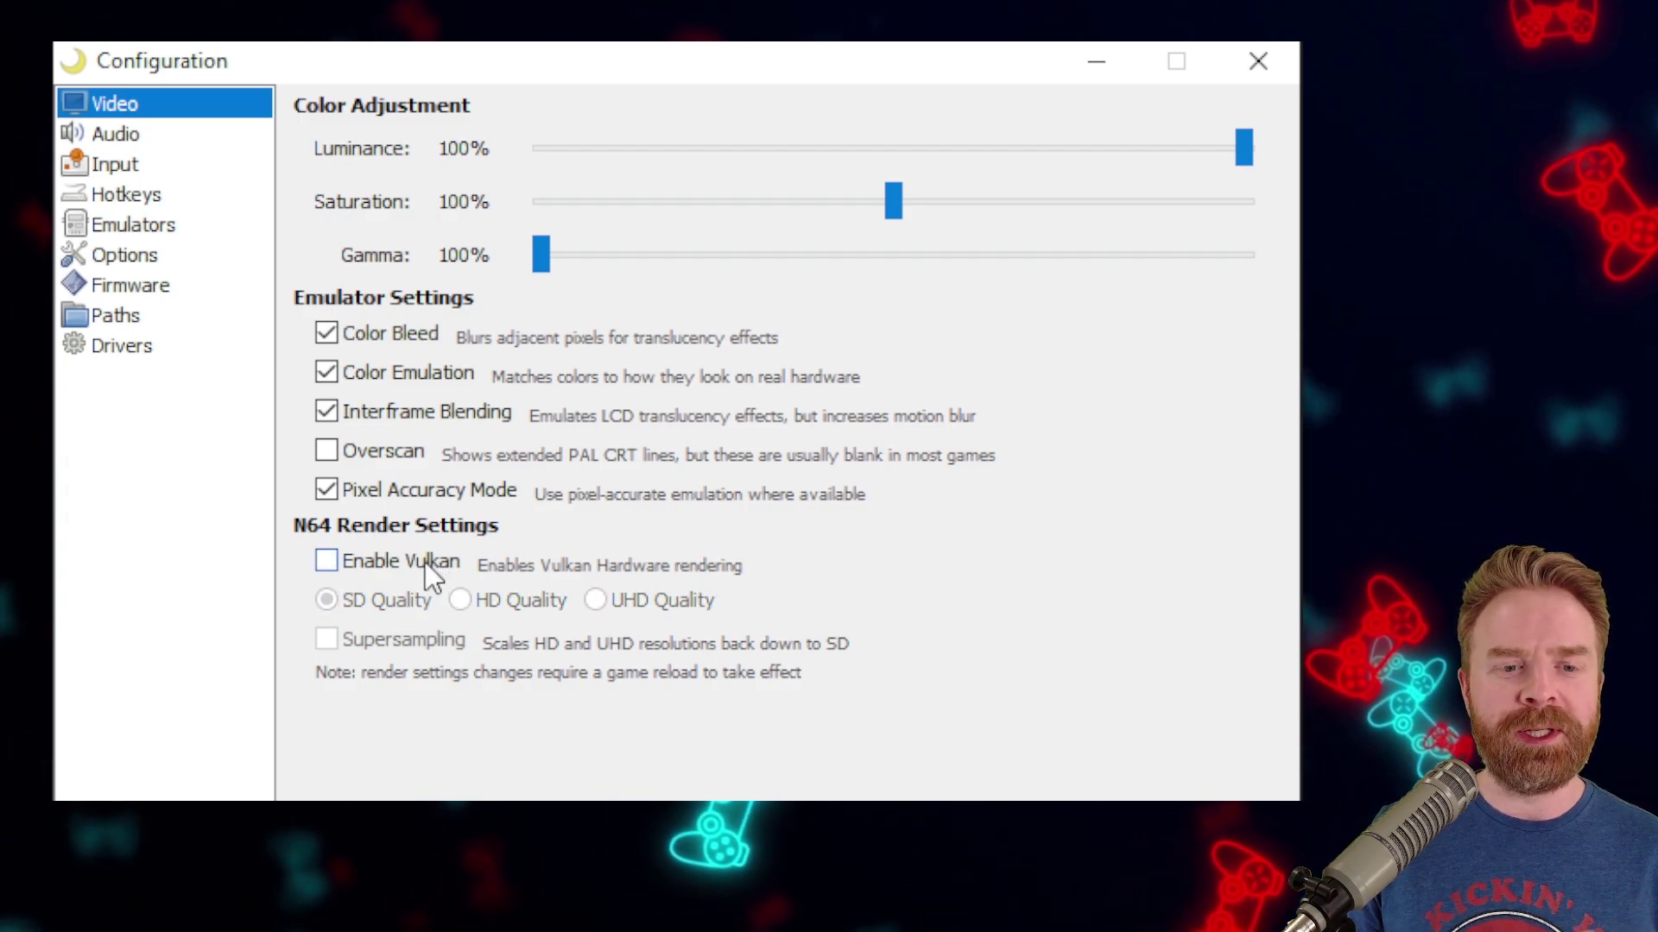
left_click(430, 567)
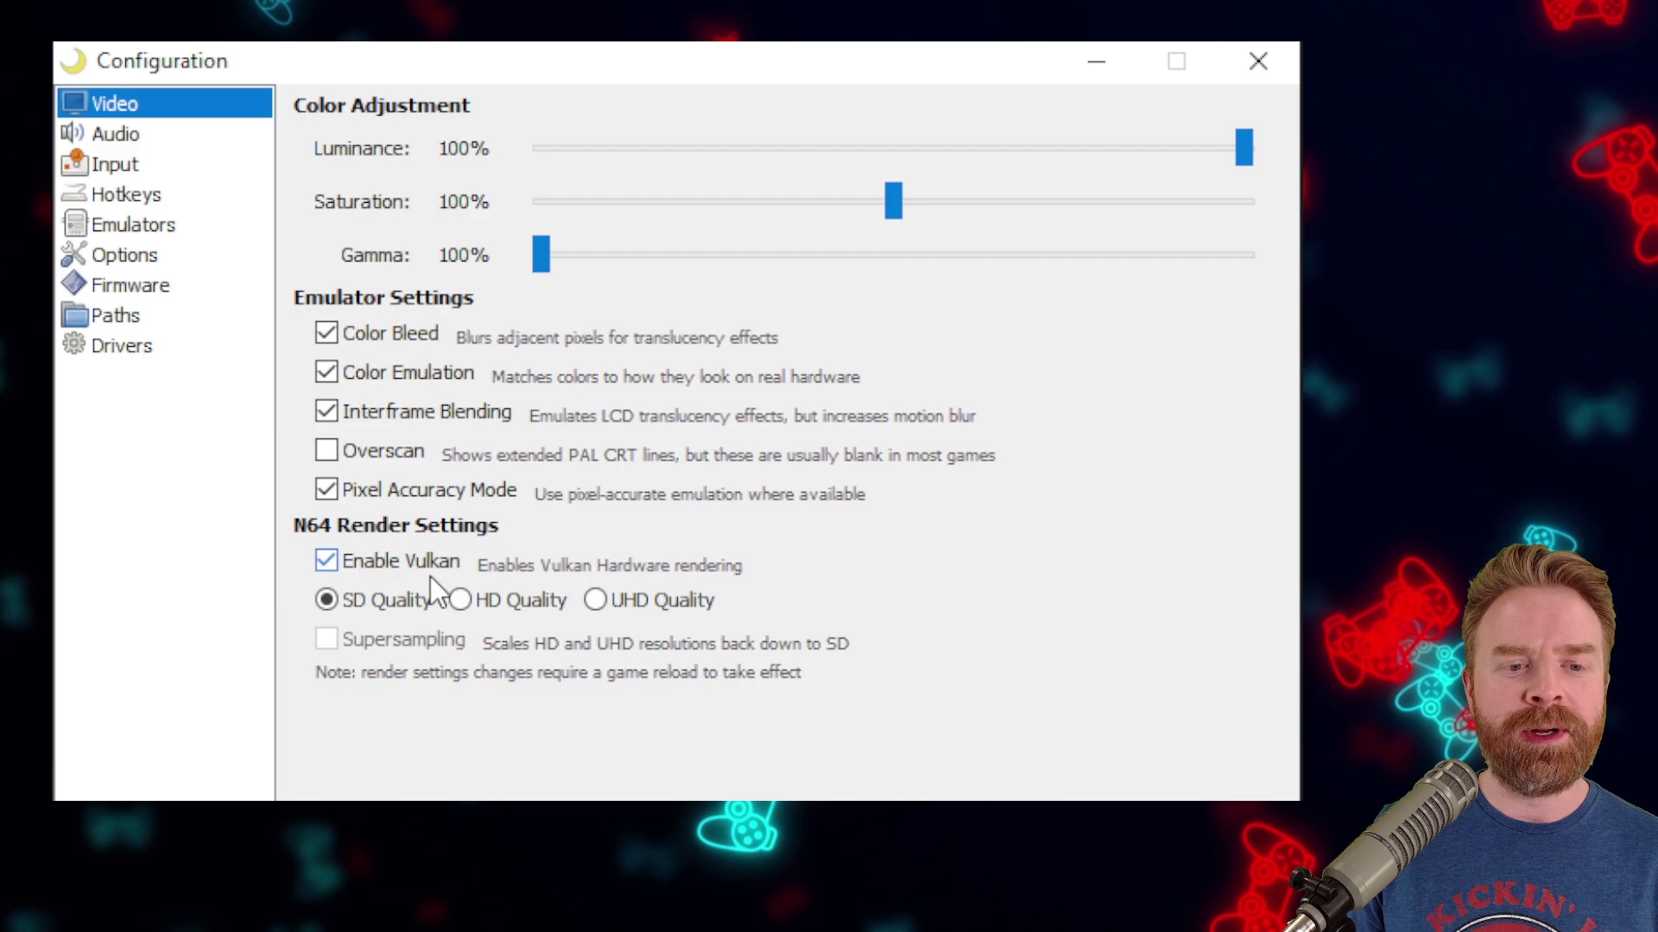
left_click(594, 602)
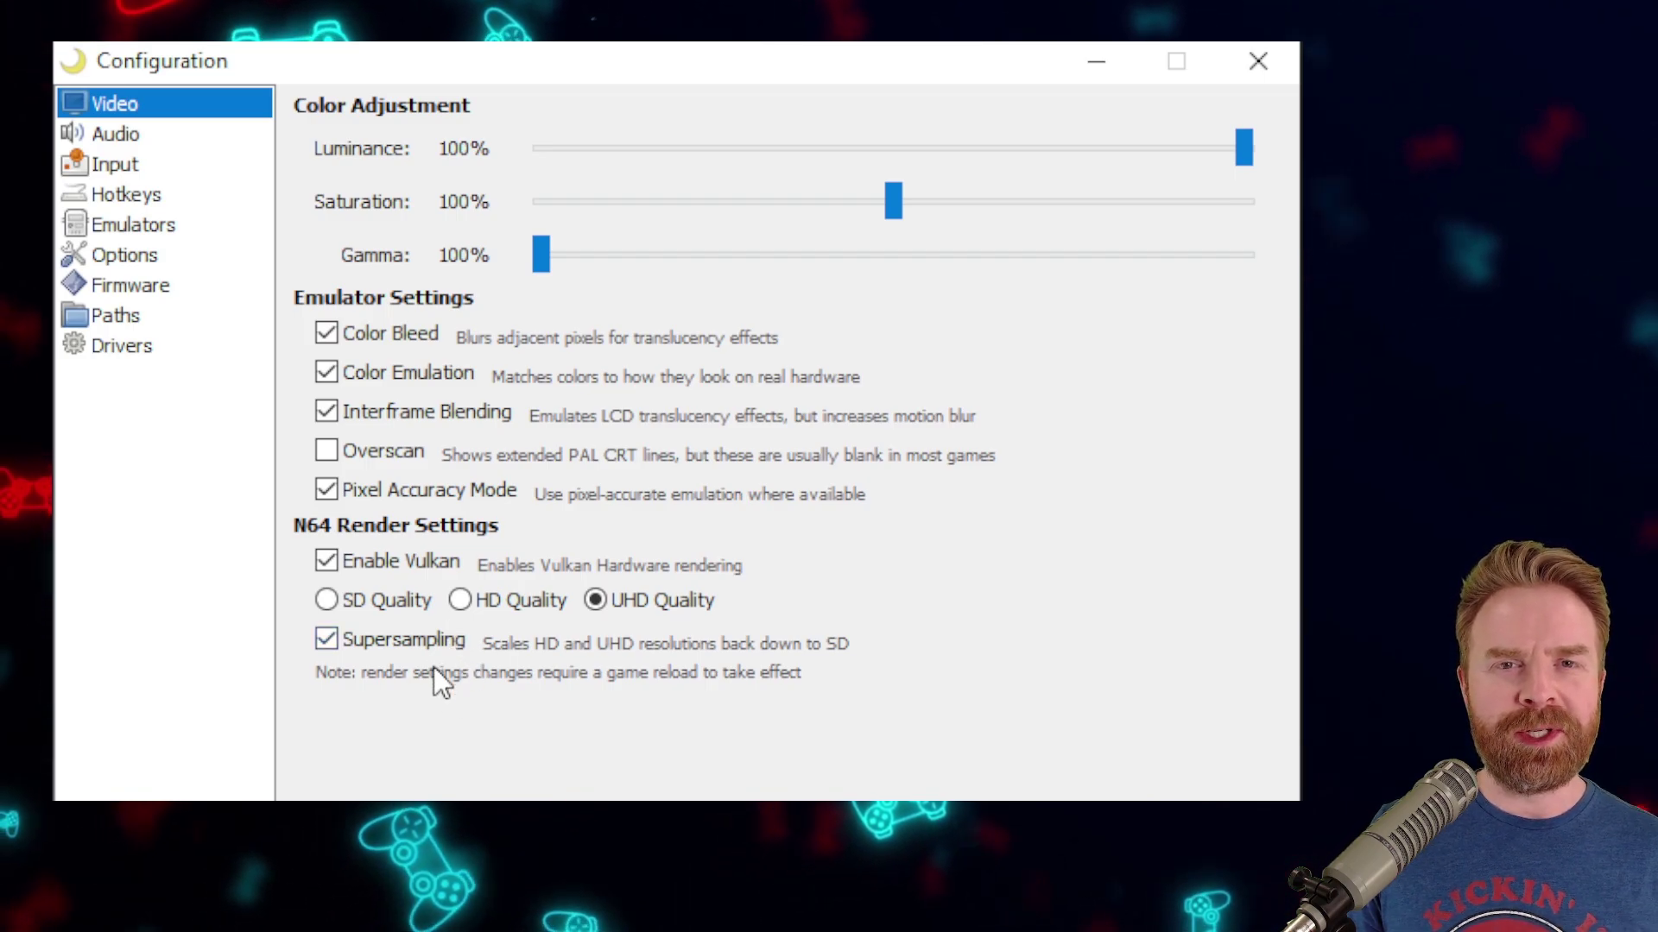
- Review the audio settings, the virtual gamepad mappings and the list of systems whose inputs can be configured
left_click(216, 136)
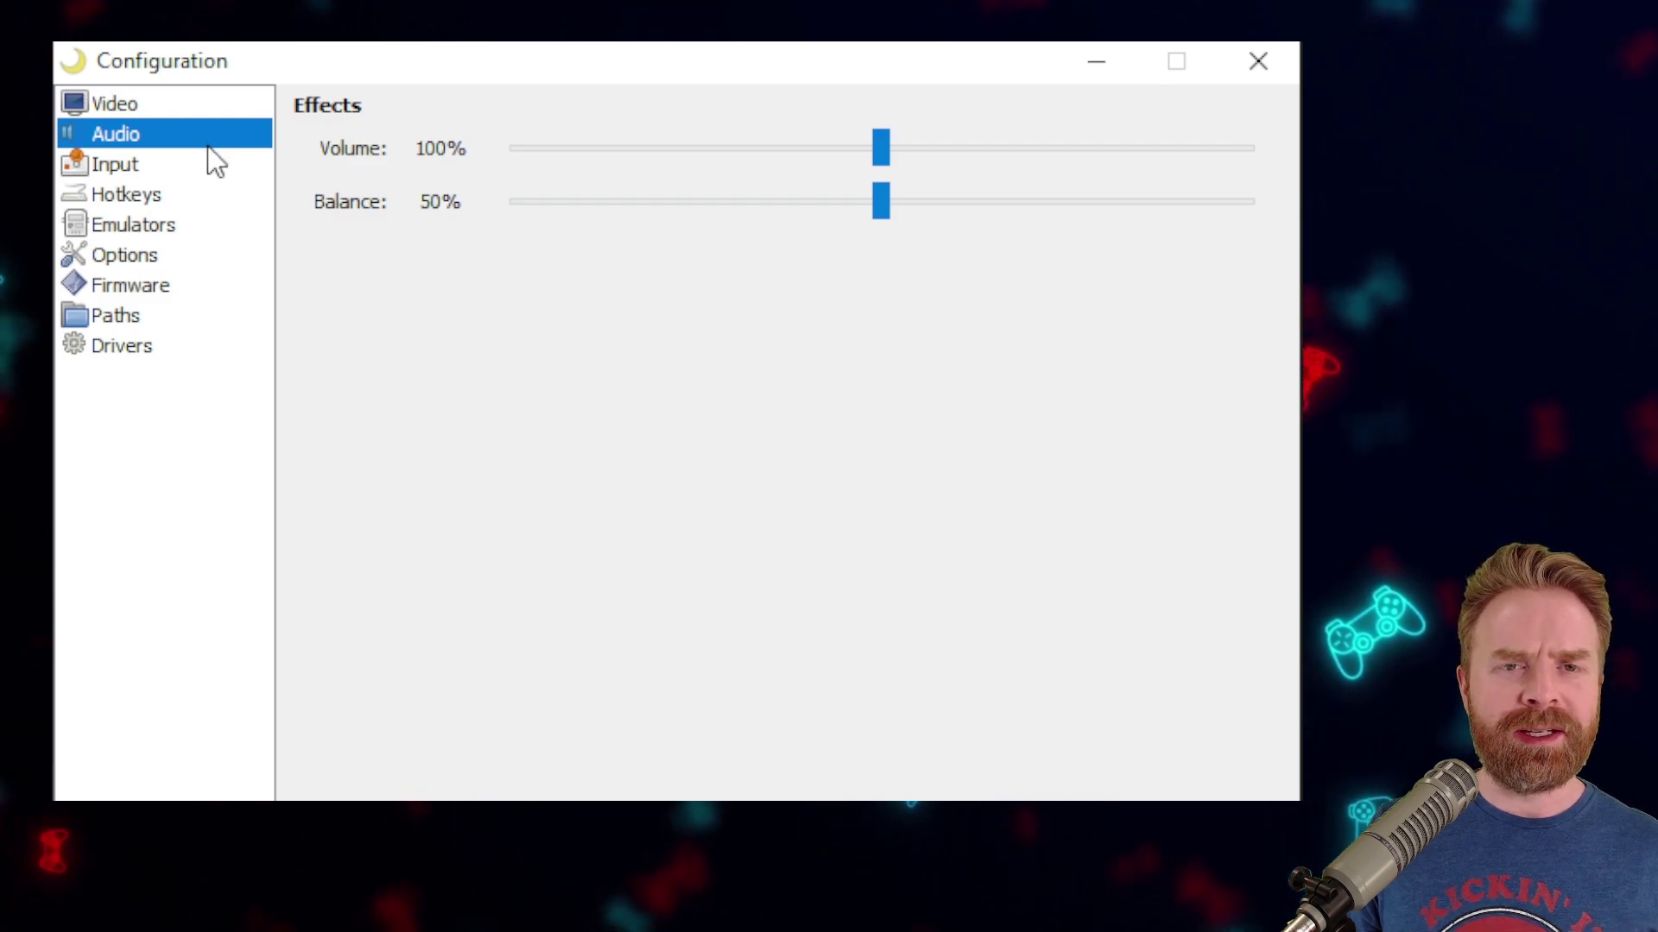
left_click(211, 168)
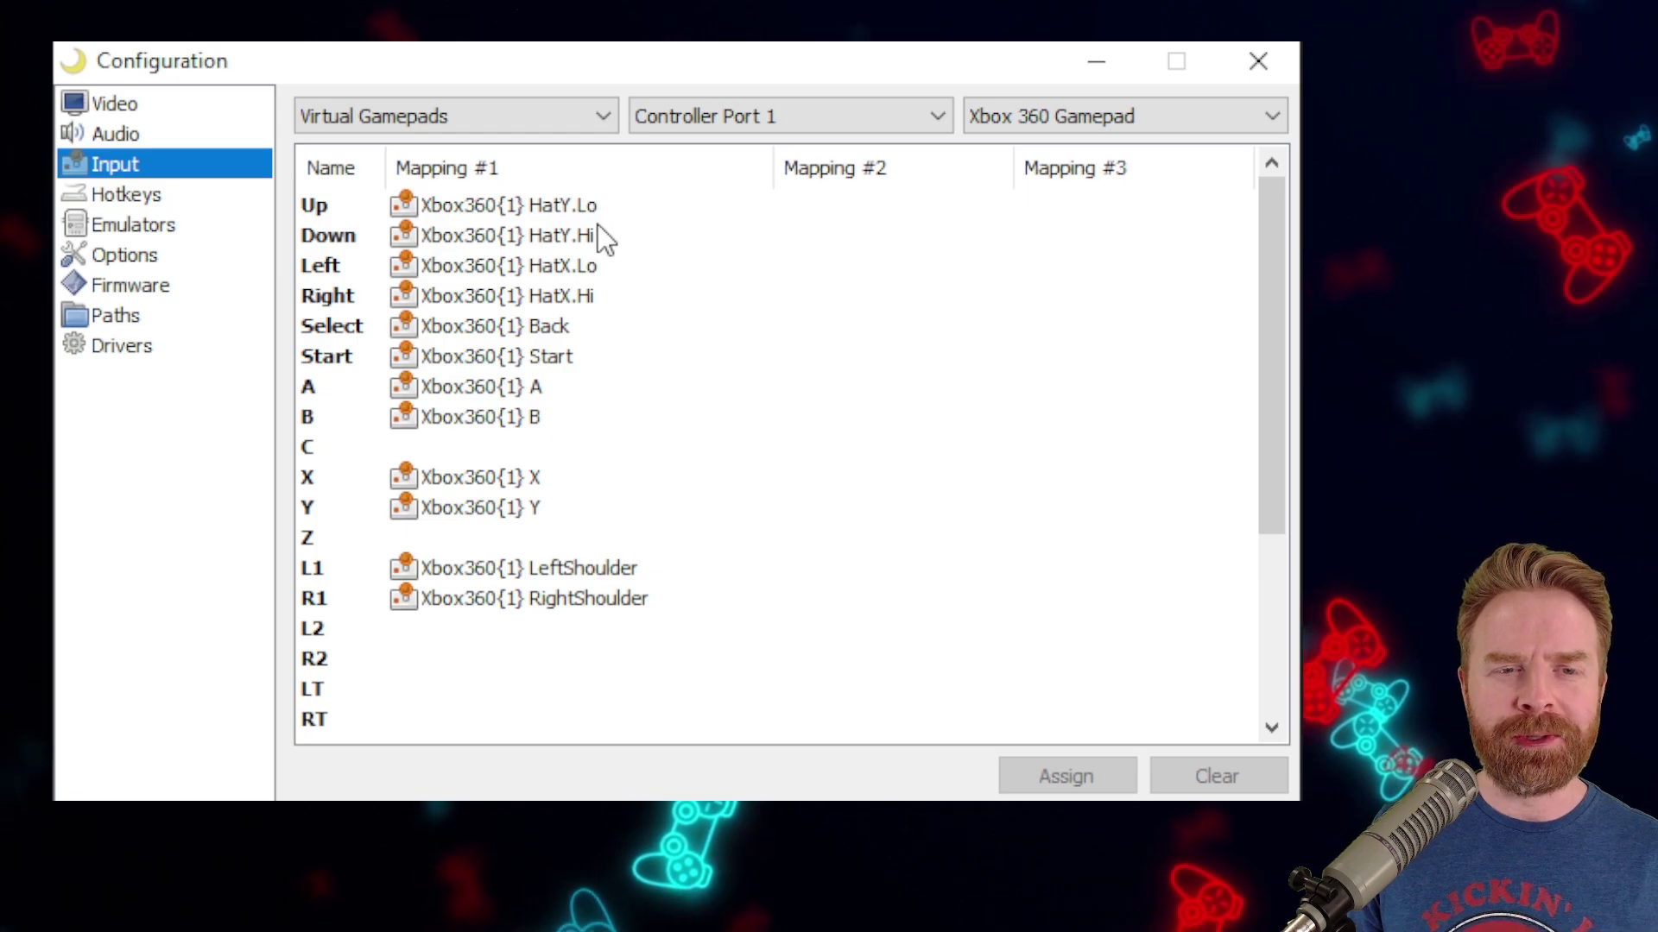
left_click(493, 119)
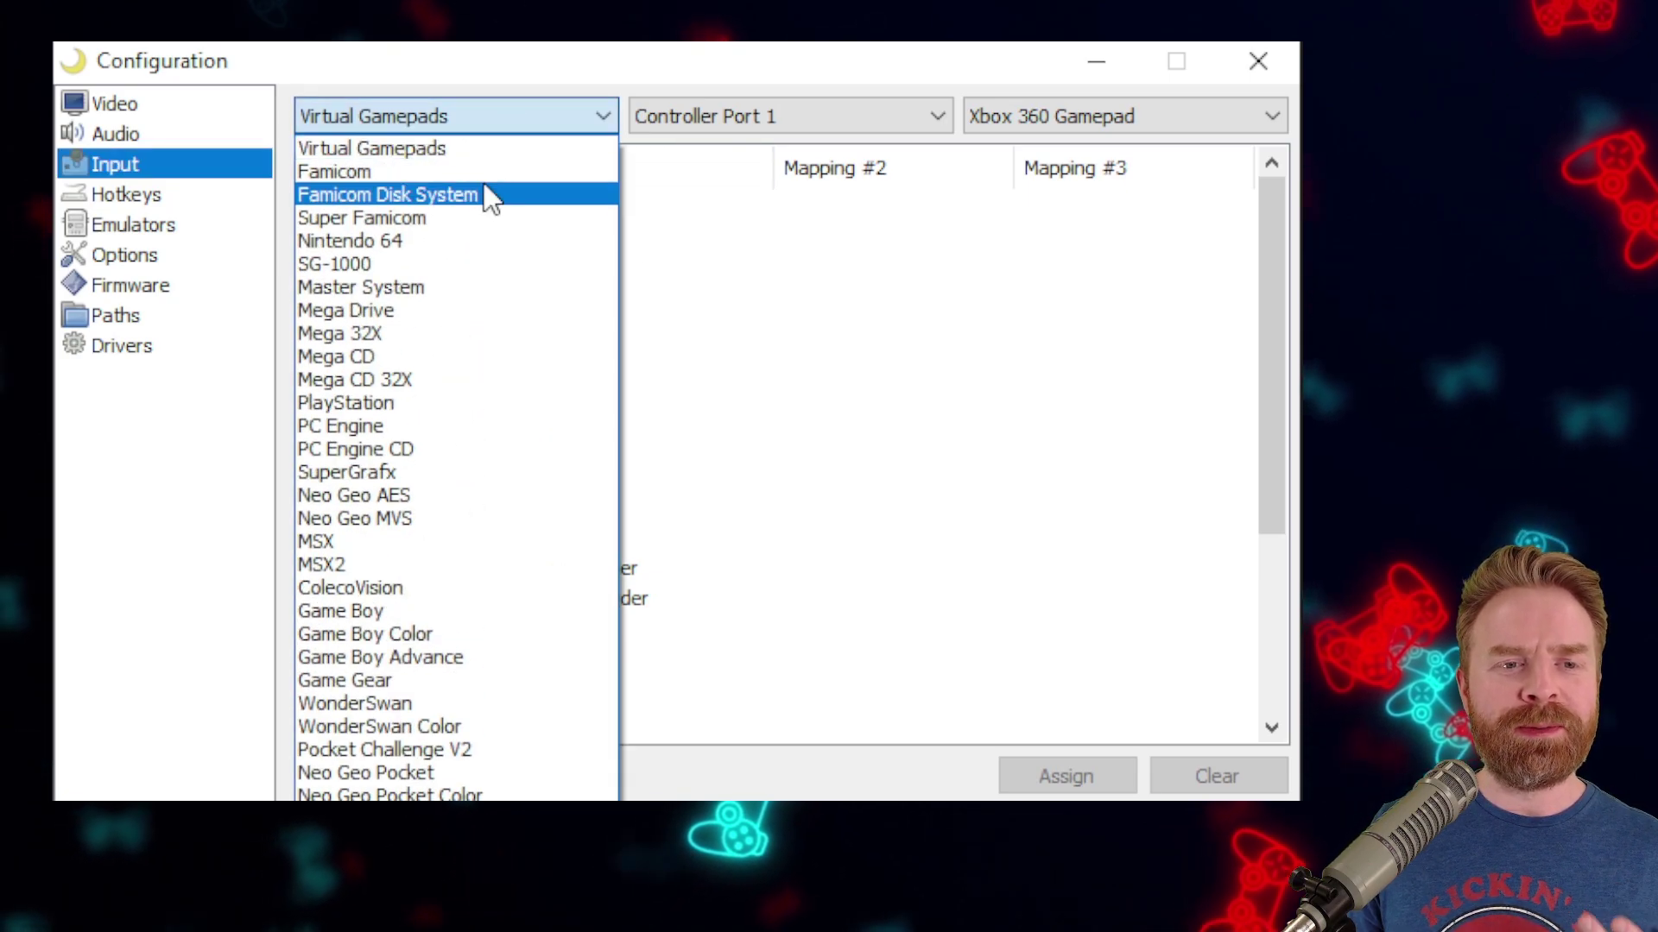
left_click(507, 121)
left_click(506, 120)
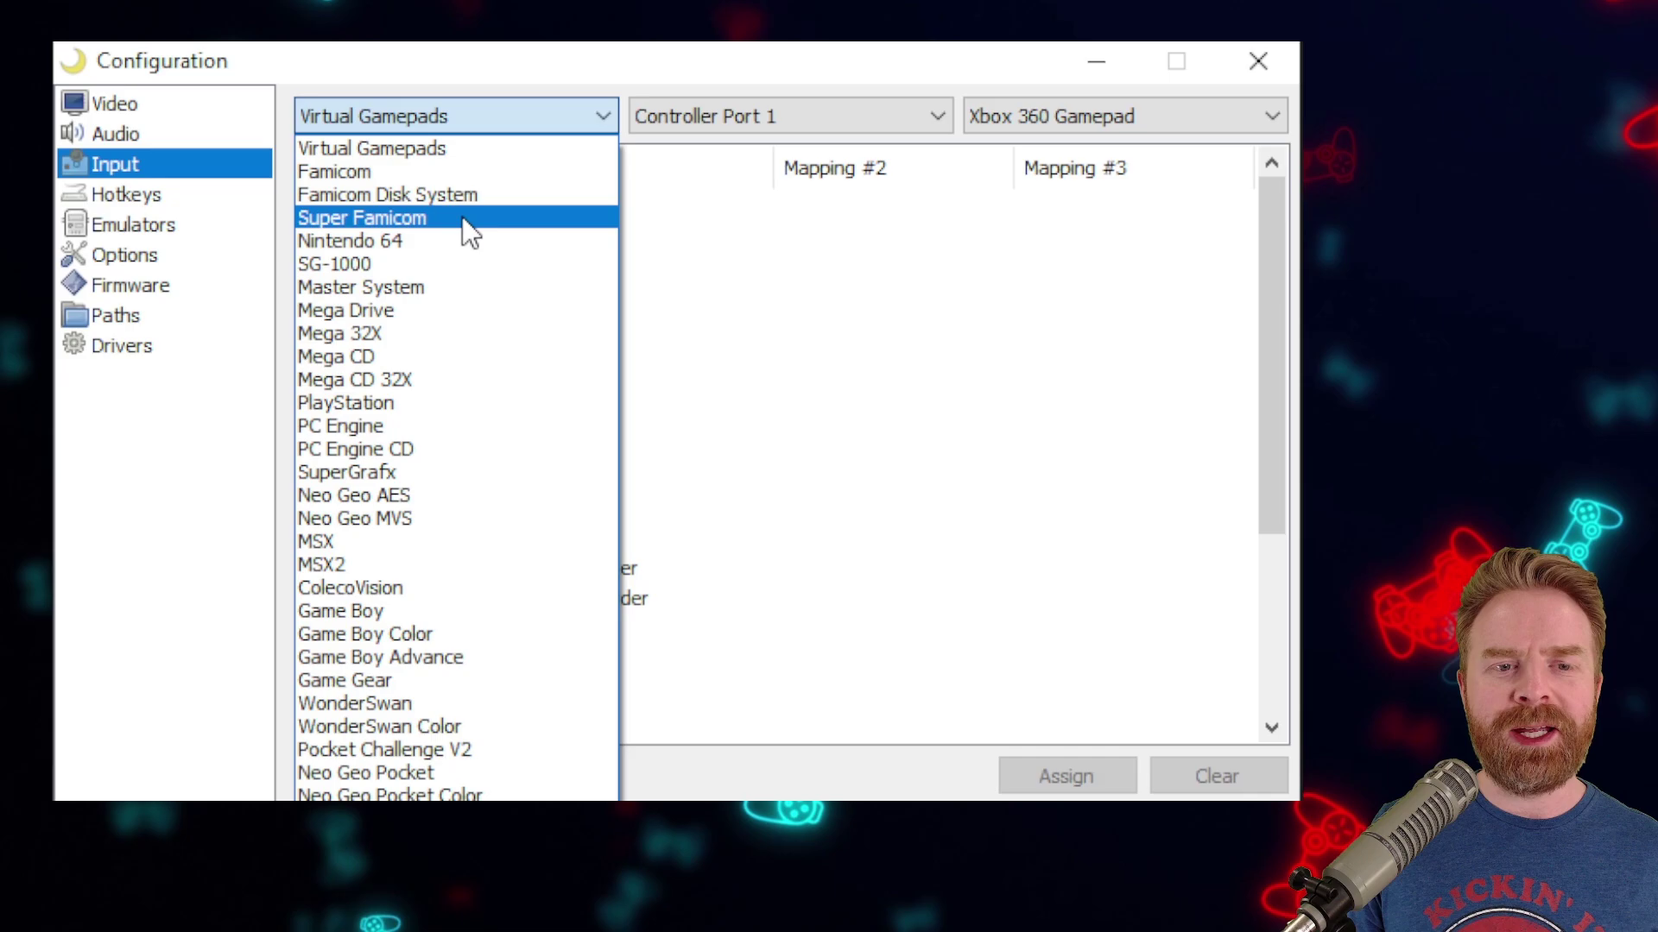
left_click(801, 247)
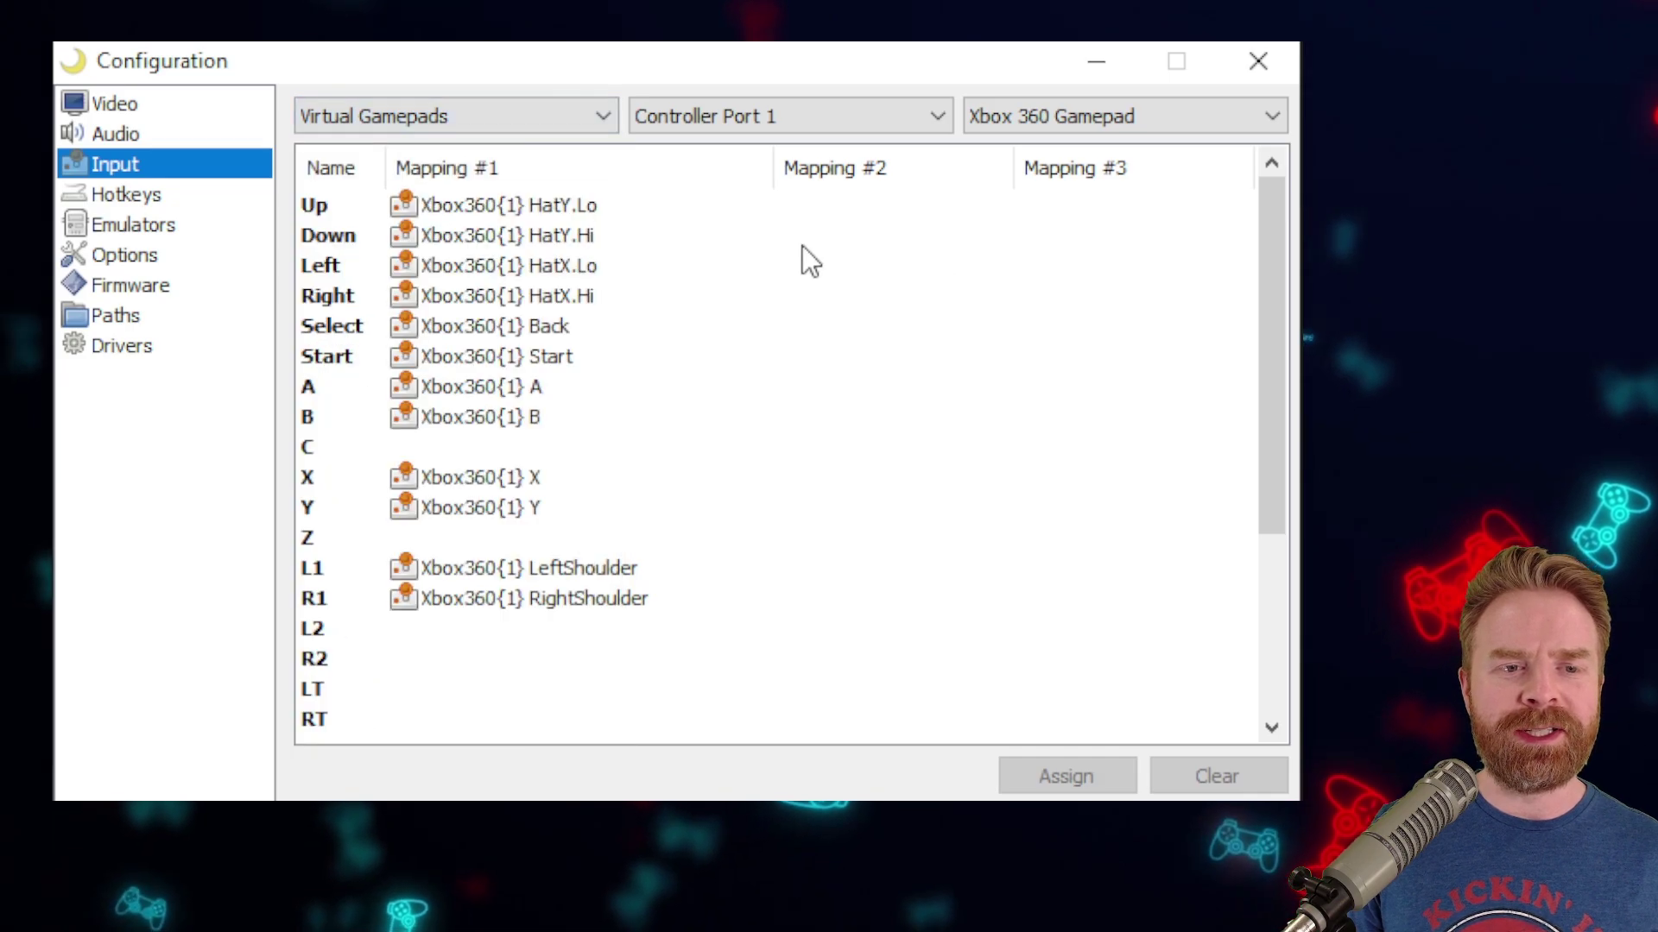
- Show the Nintendo 64 controller mappings and the Mega CD 32X controller mappings for Controller Port 1
left_click(500, 120)
left_click(510, 242)
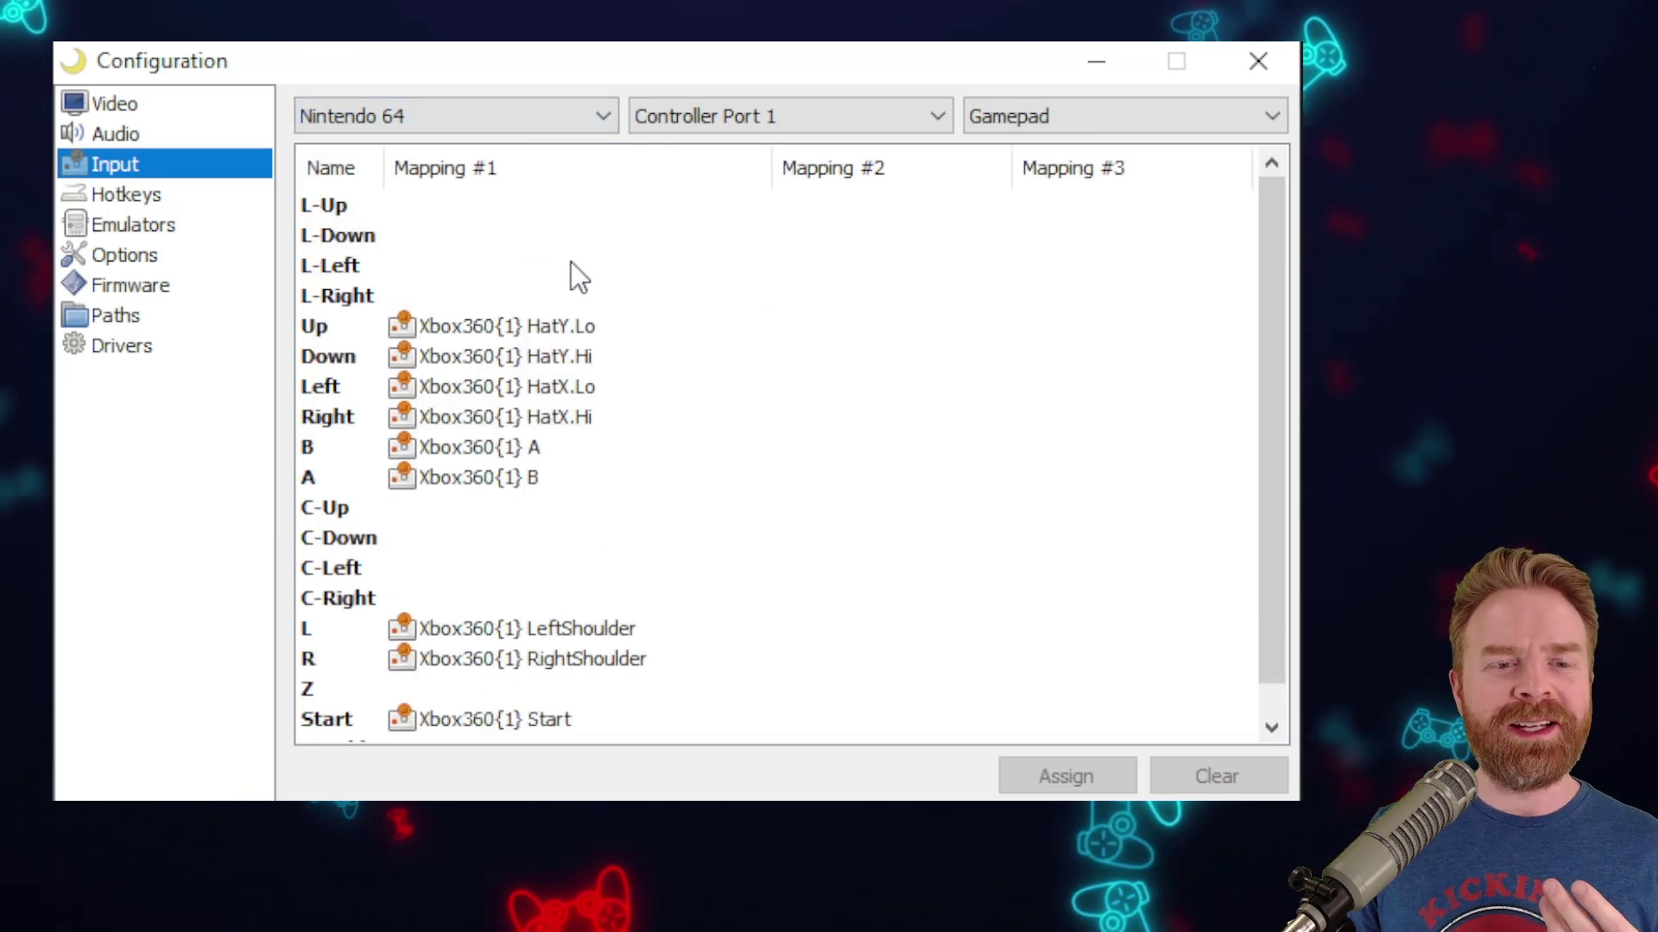
scroll(544, 308, "down", 1)
scroll(544, 307, "up", 1)
left_click(514, 112)
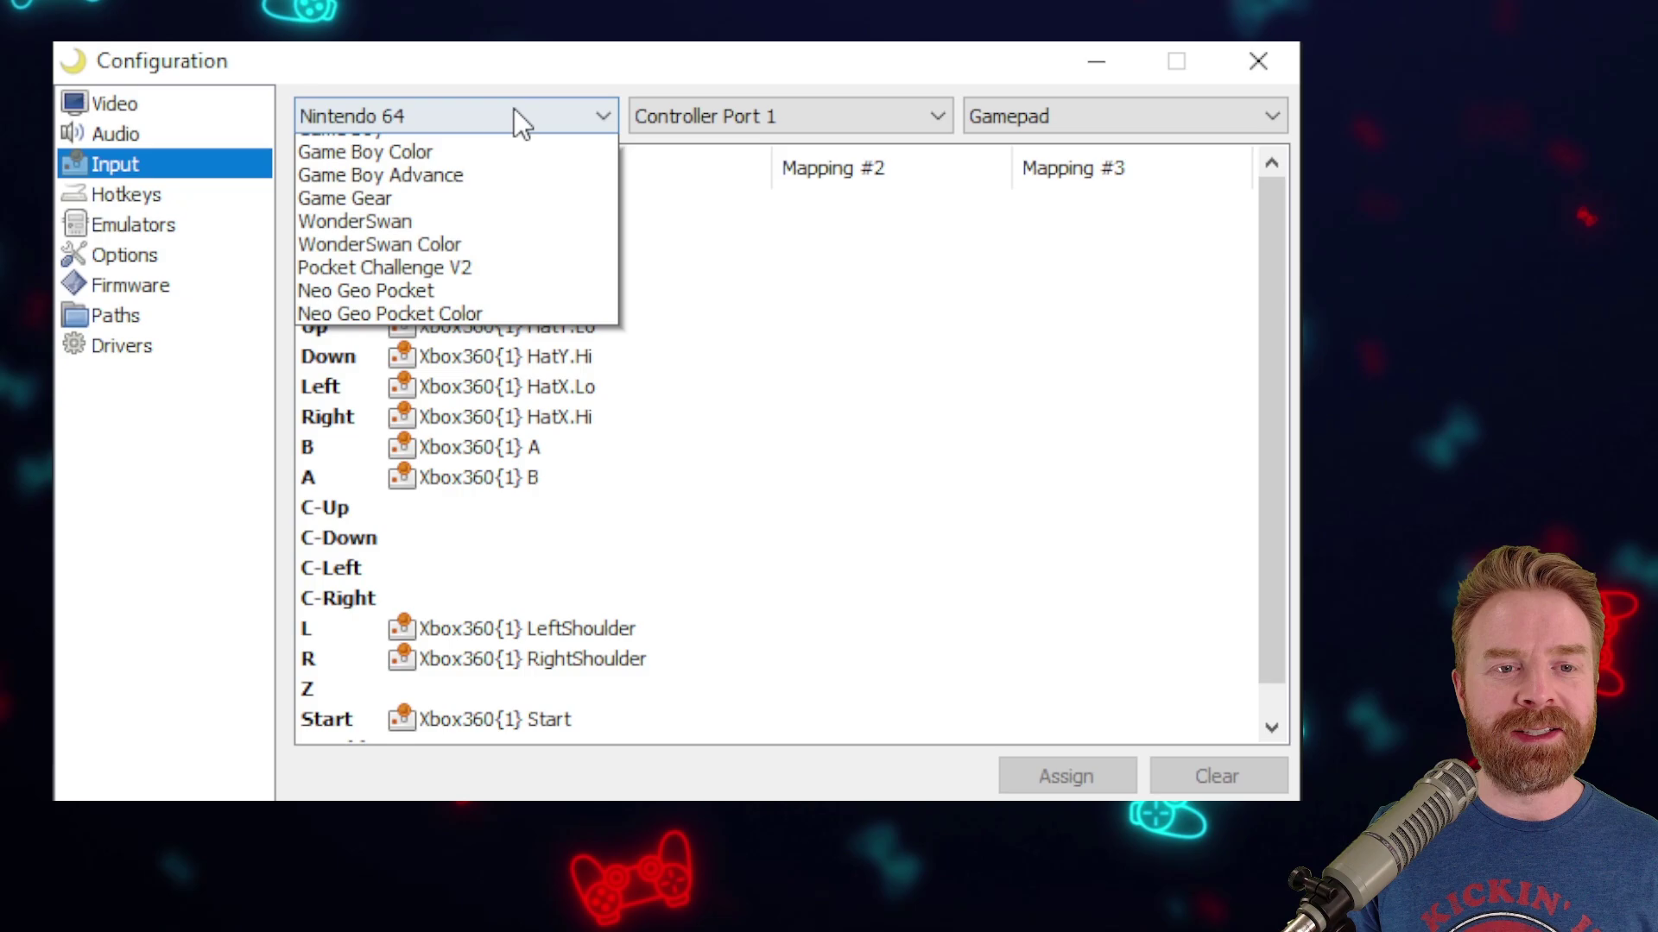
left_click(516, 366)
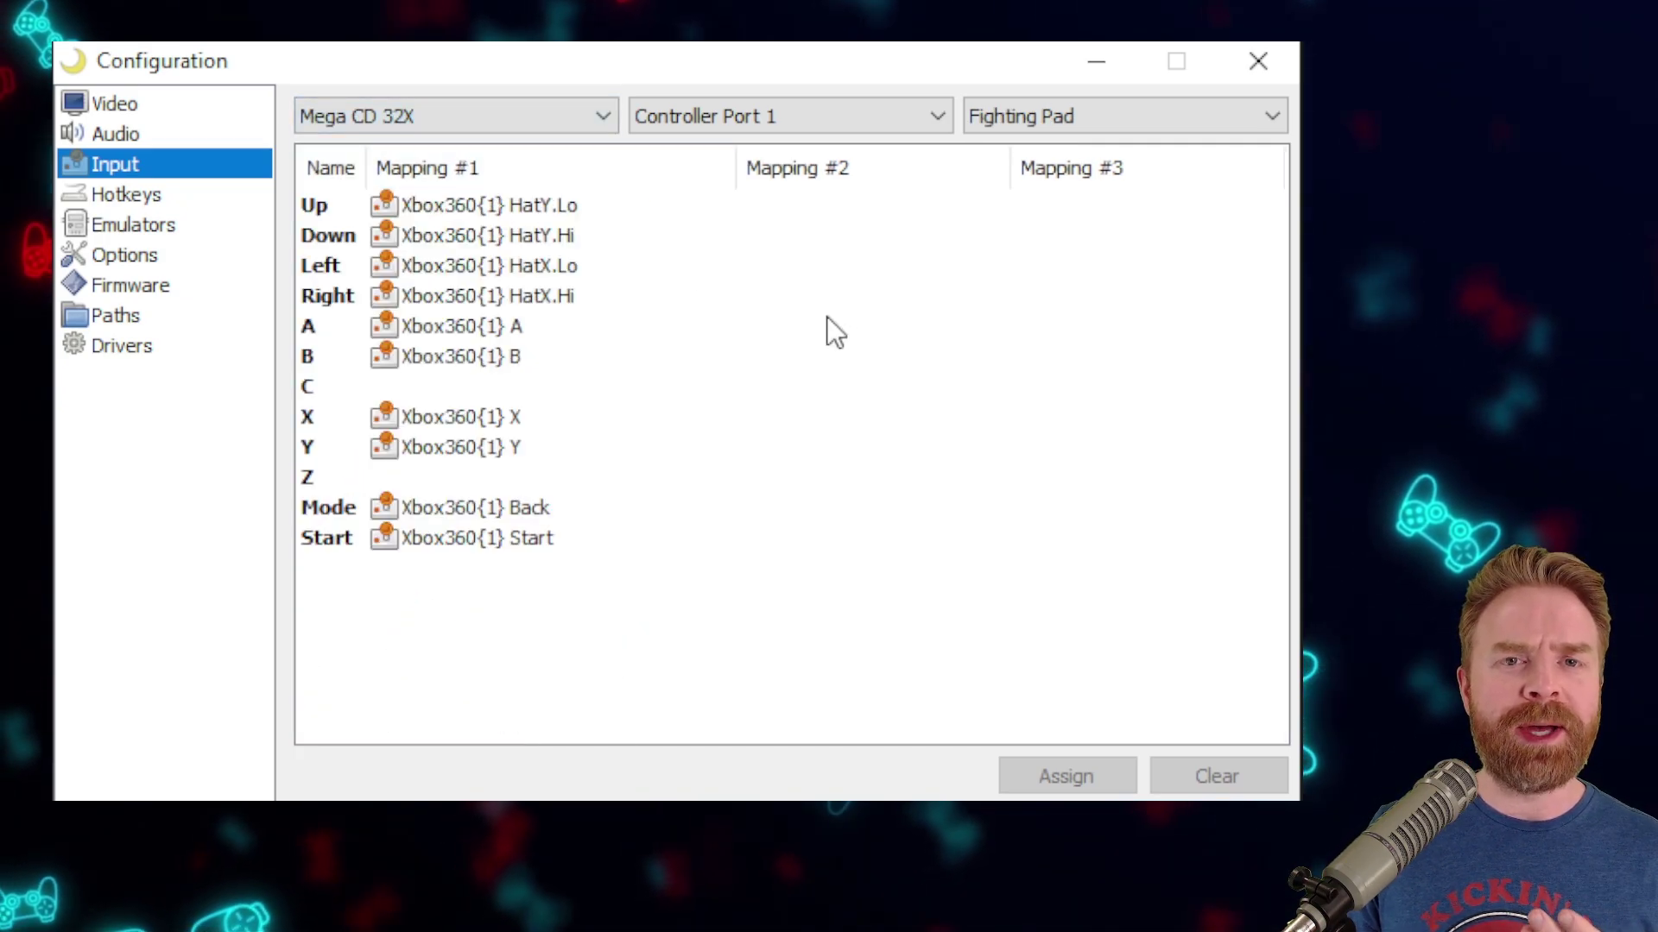
- Review the available hotkeys and the list of emulators shown for loading
left_click(154, 198)
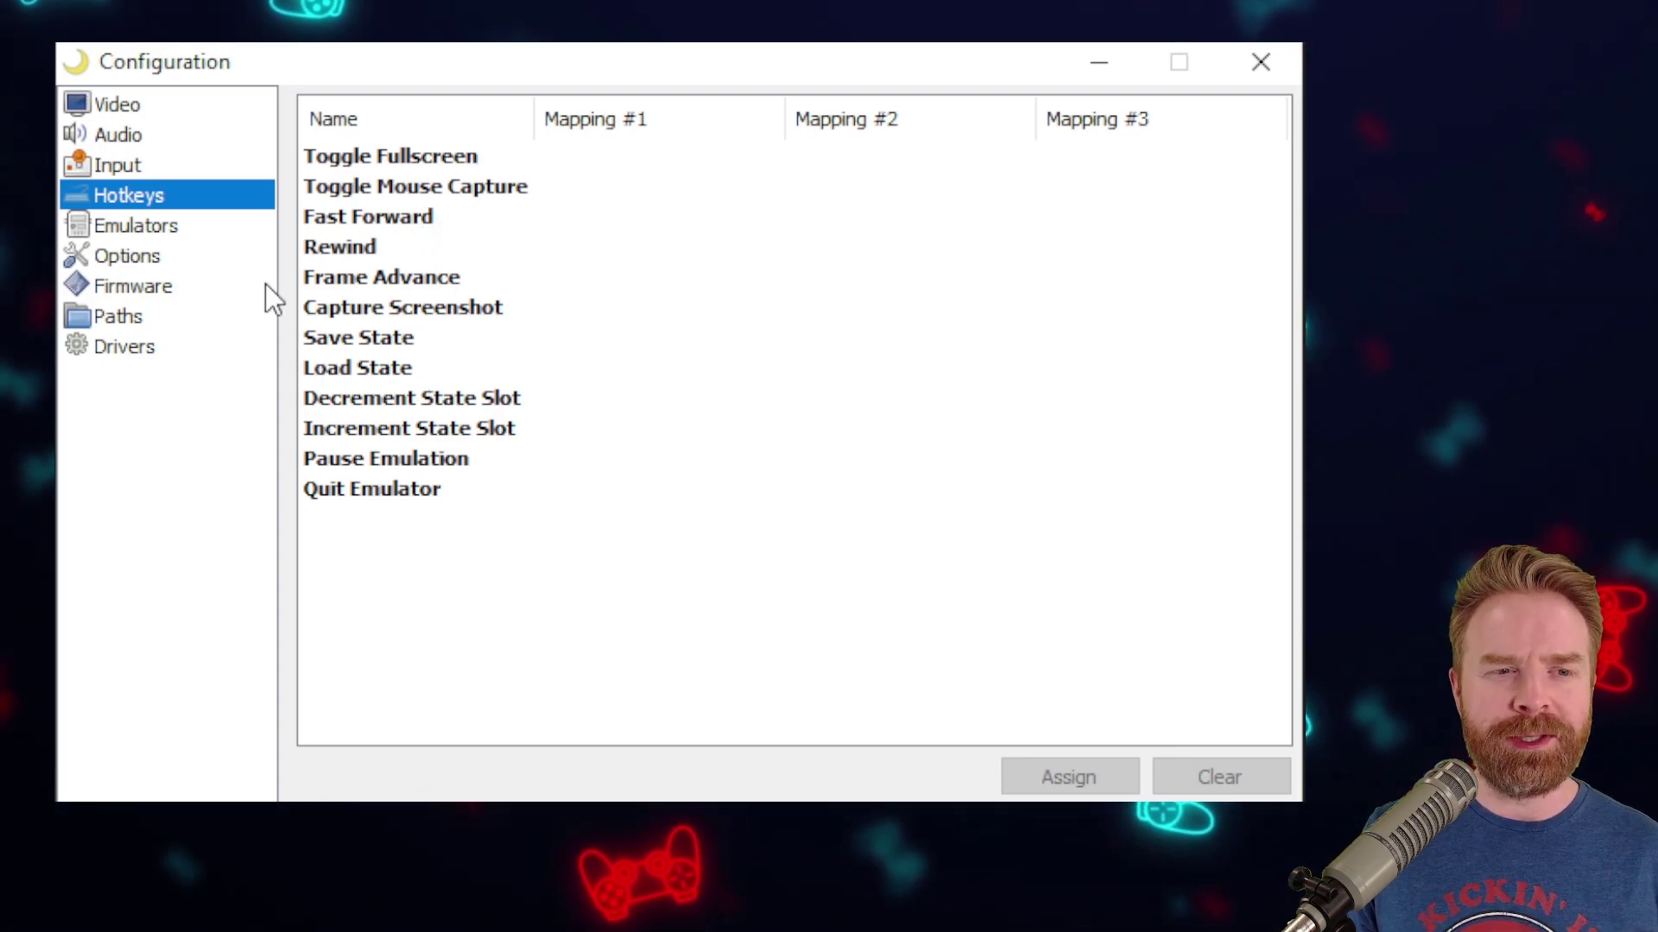
left_click(208, 228)
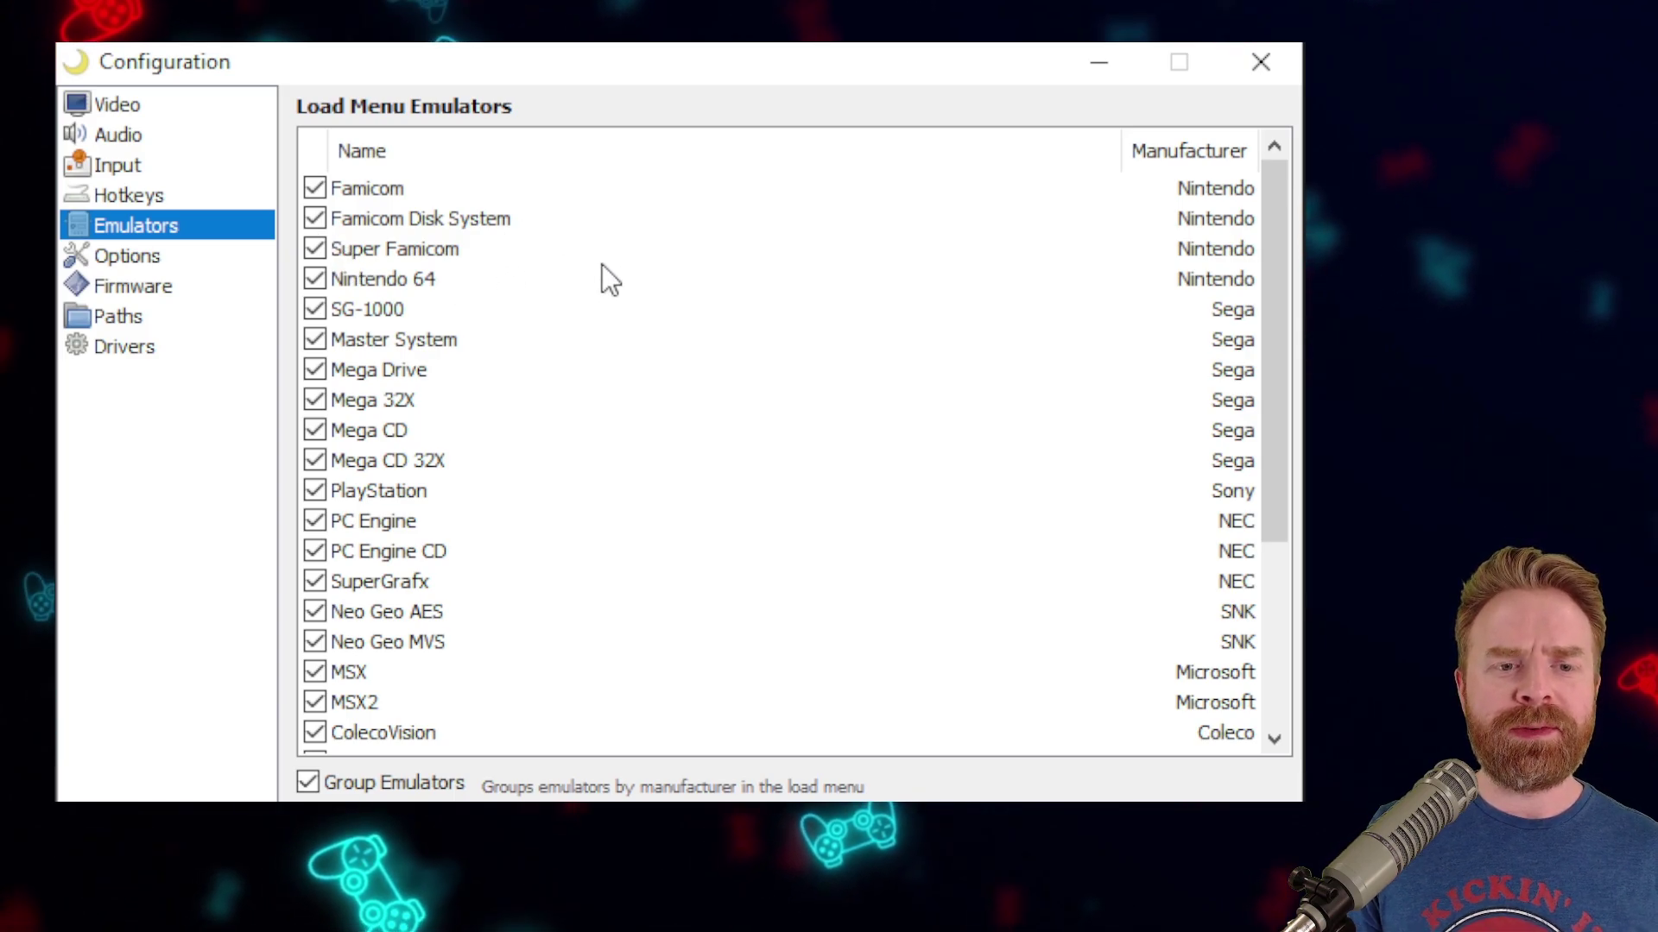
- Disable the WonderSwan emulator in the list of load menu emulators
scroll(557, 285, "down", 3)
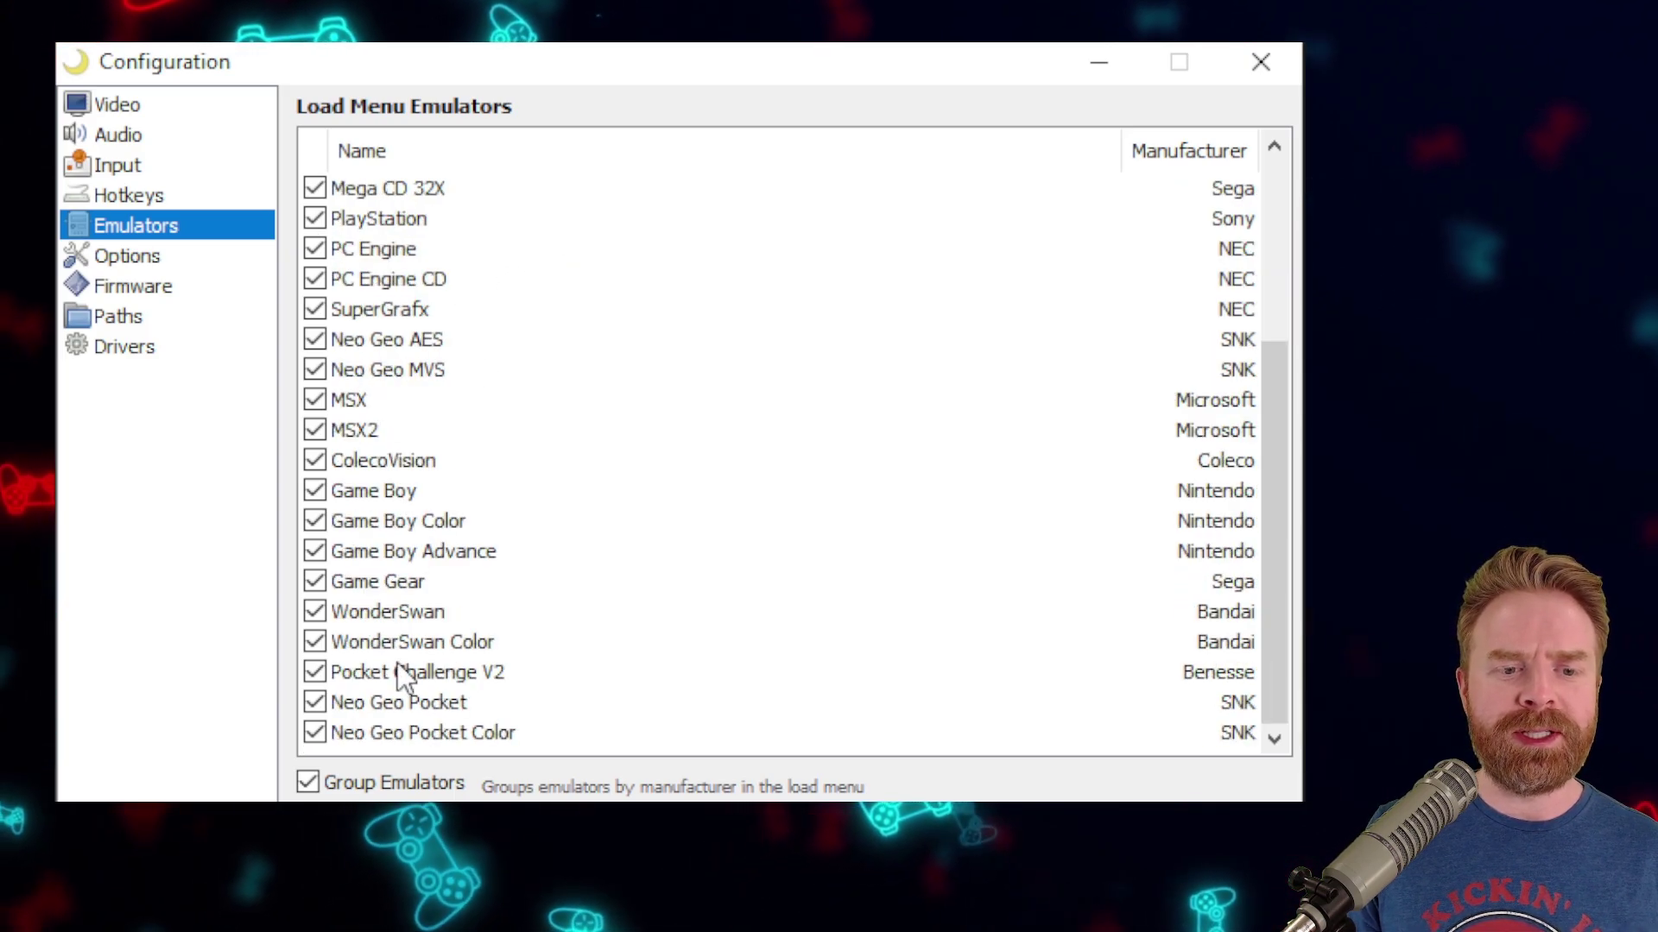
left_click(314, 612)
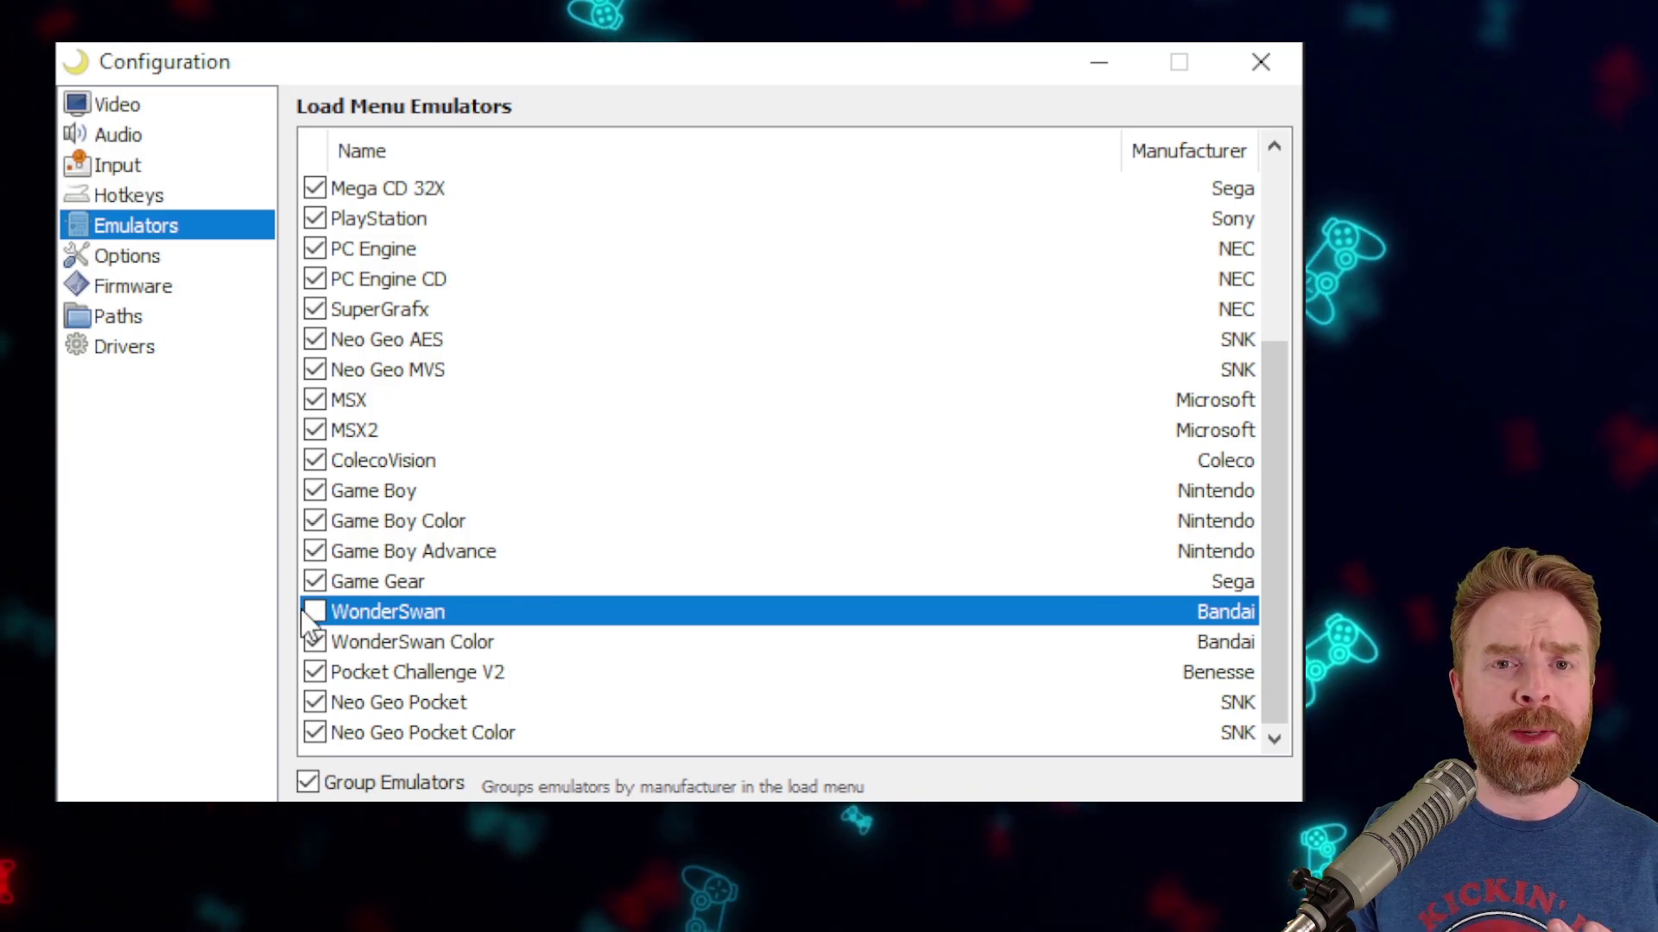
- Enable the Run-Ahead and Rewind options for emulation
left_click(182, 256)
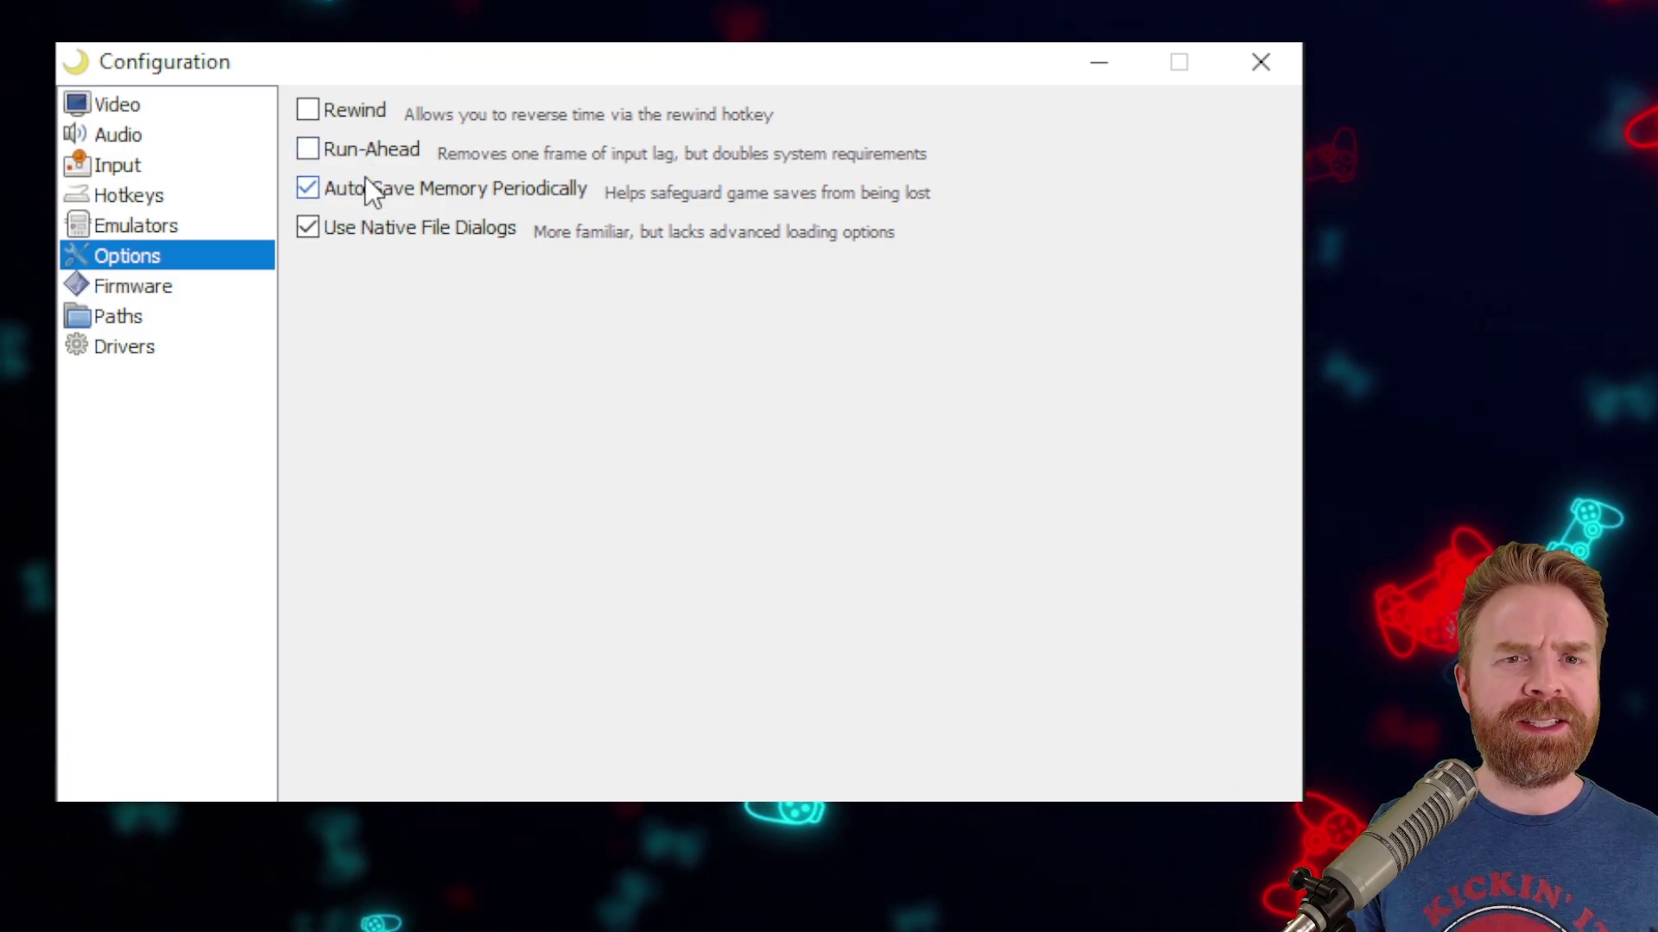
left_click(413, 149)
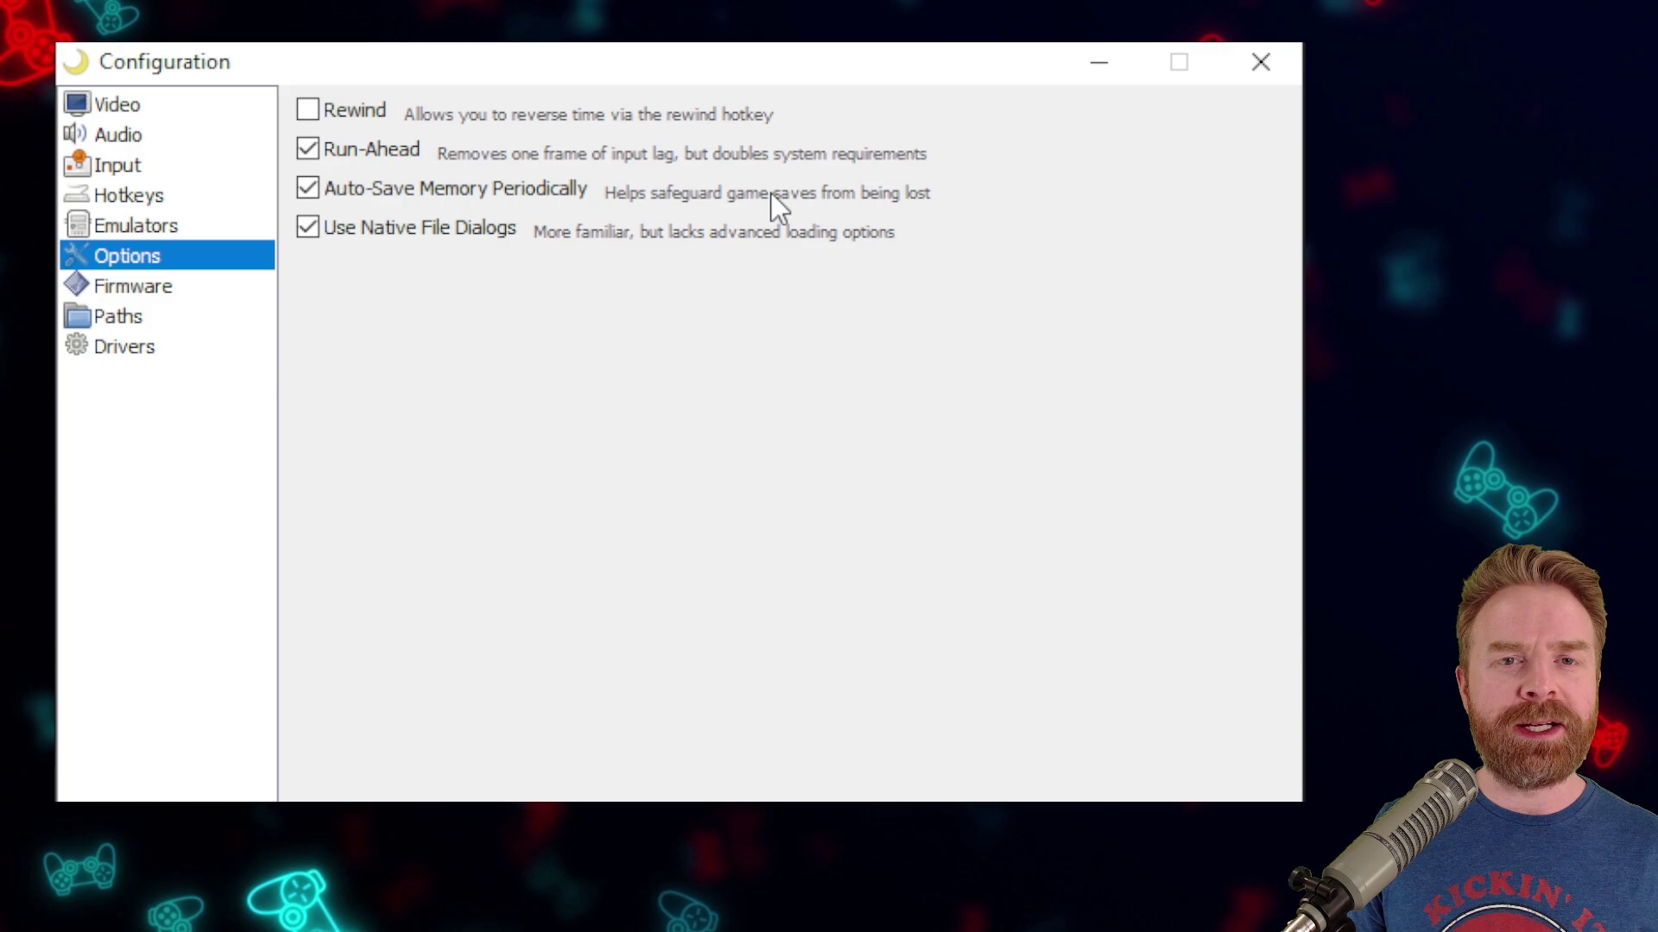
left_click(392, 147)
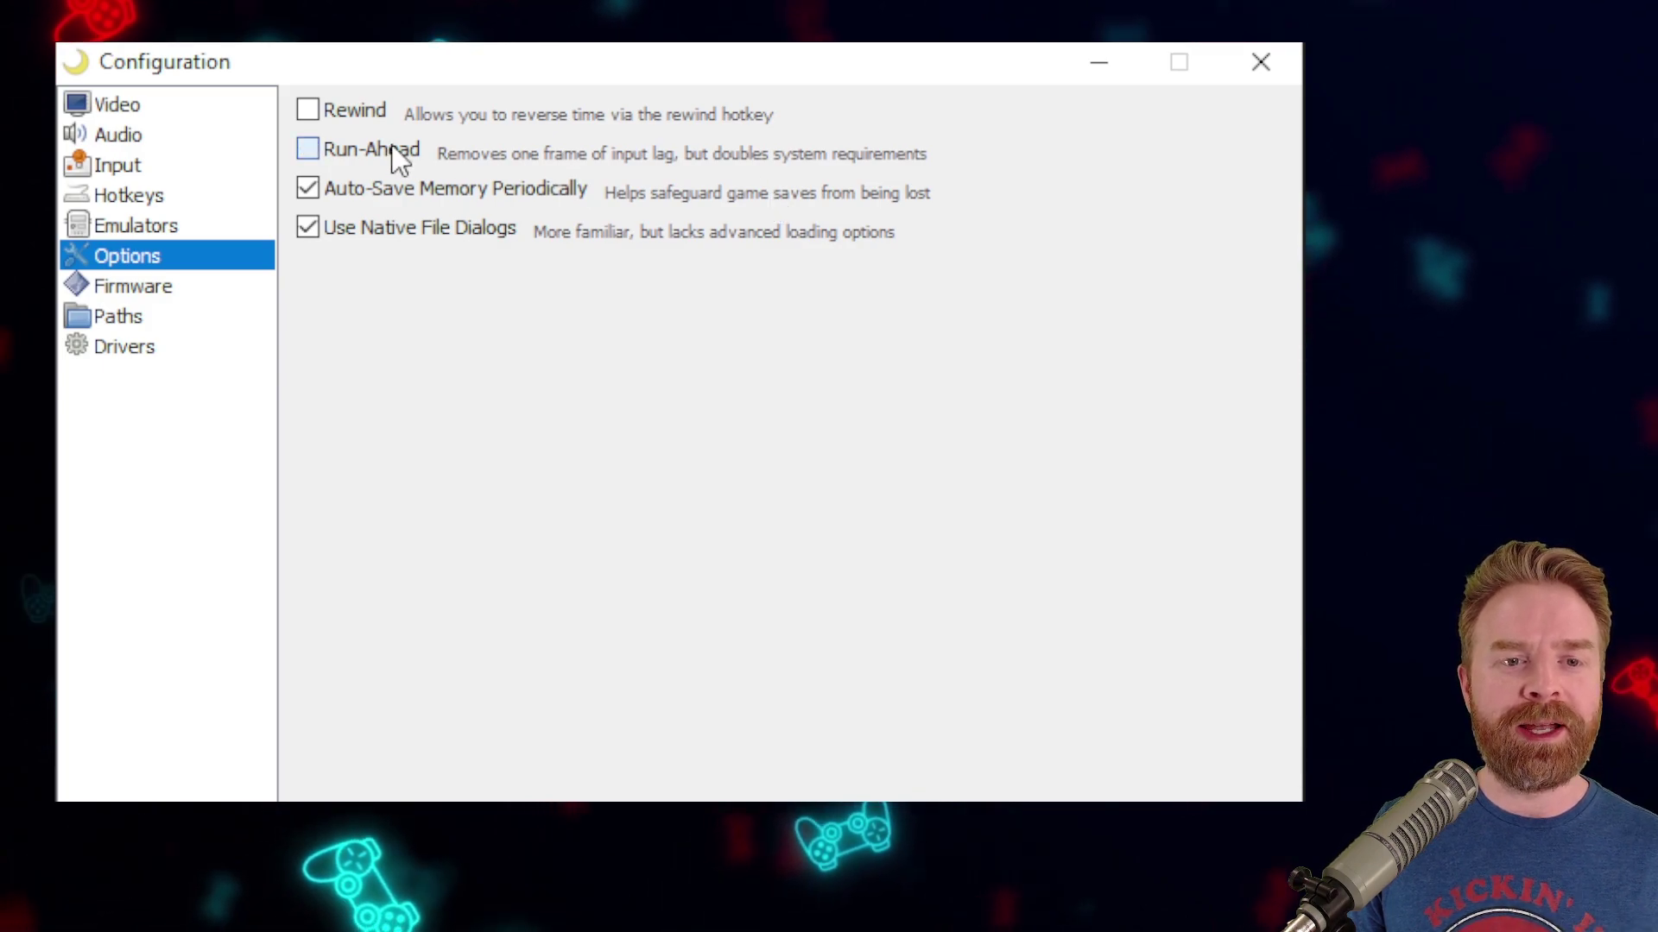
left_click(392, 147)
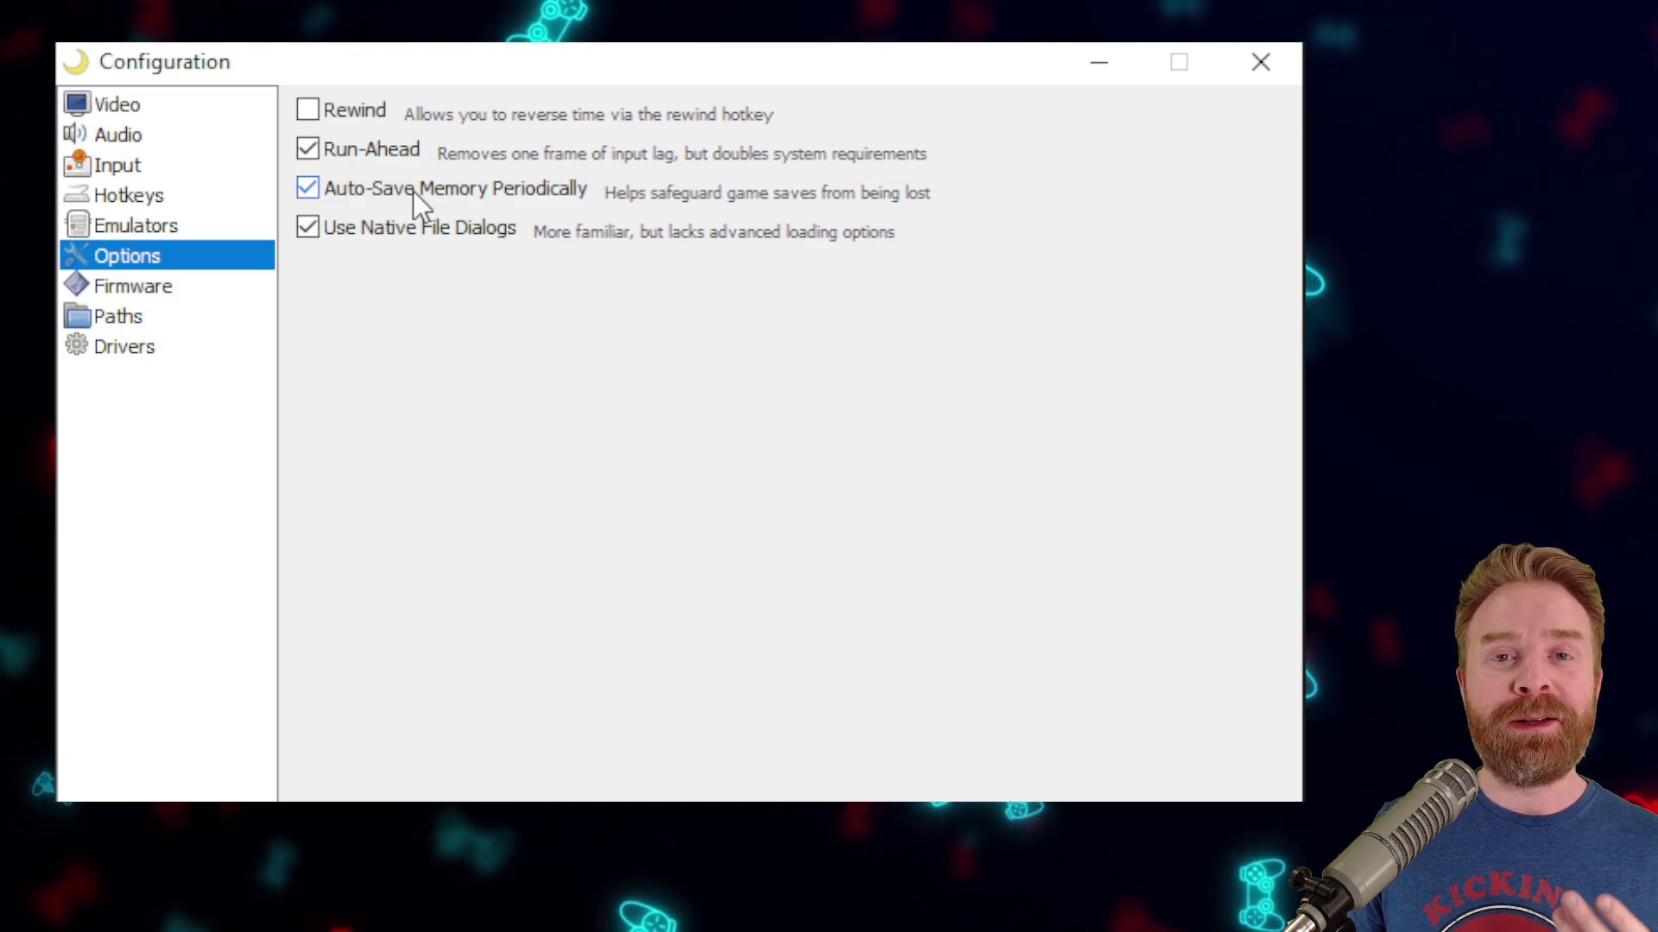
left_click(390, 147)
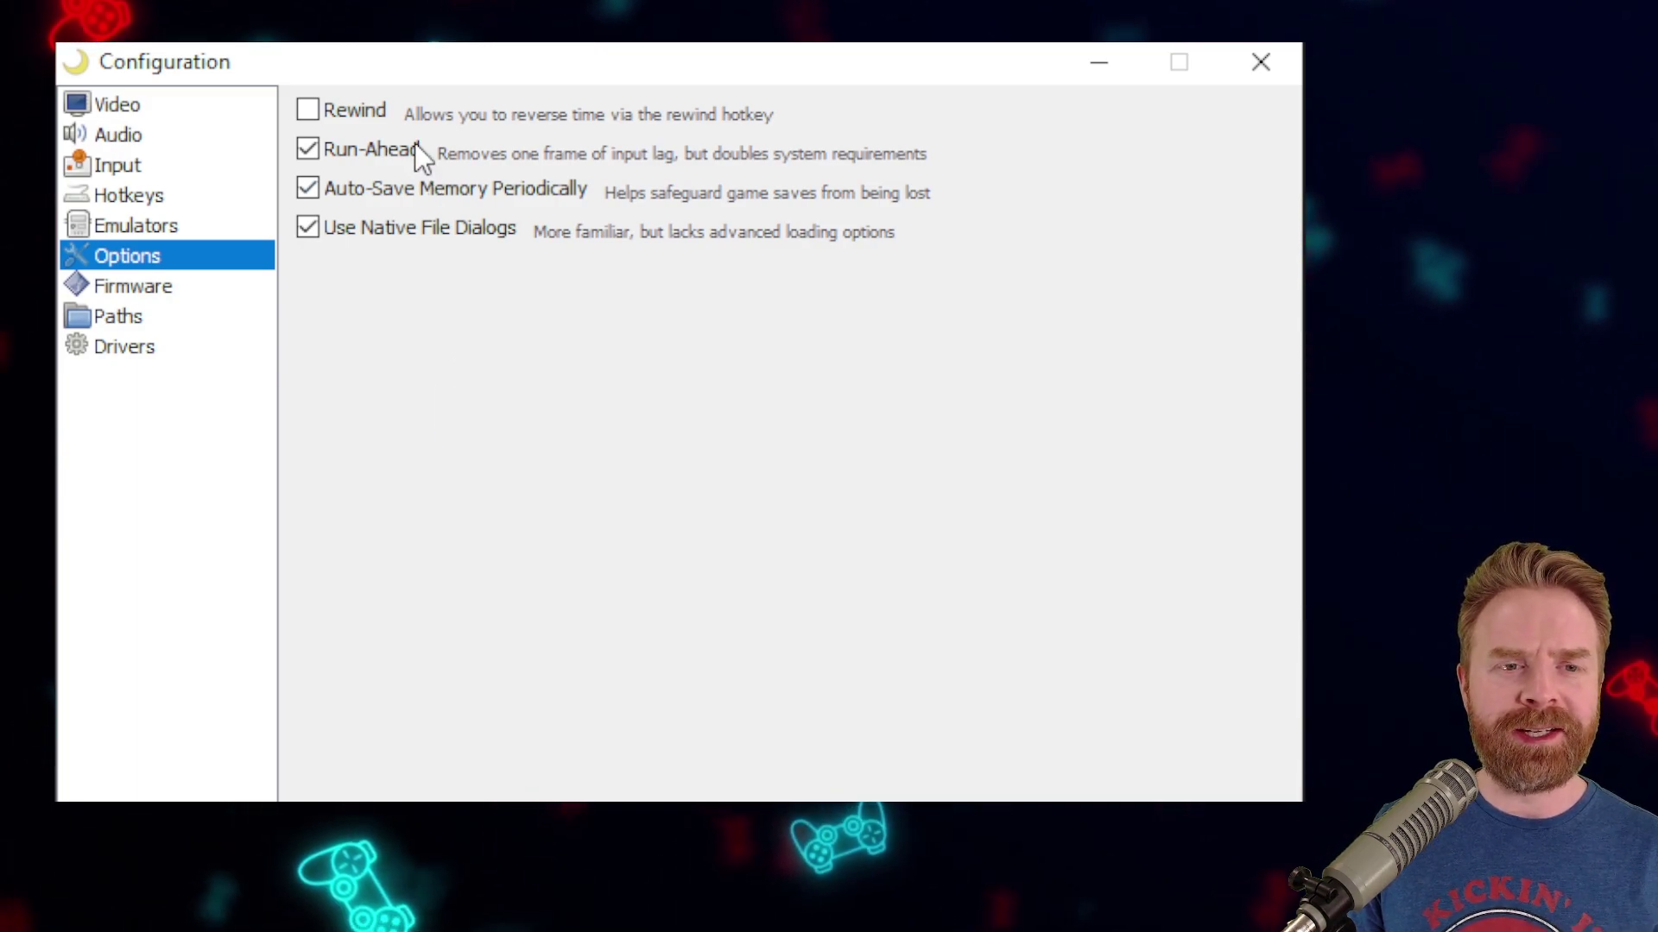
left_click(363, 111)
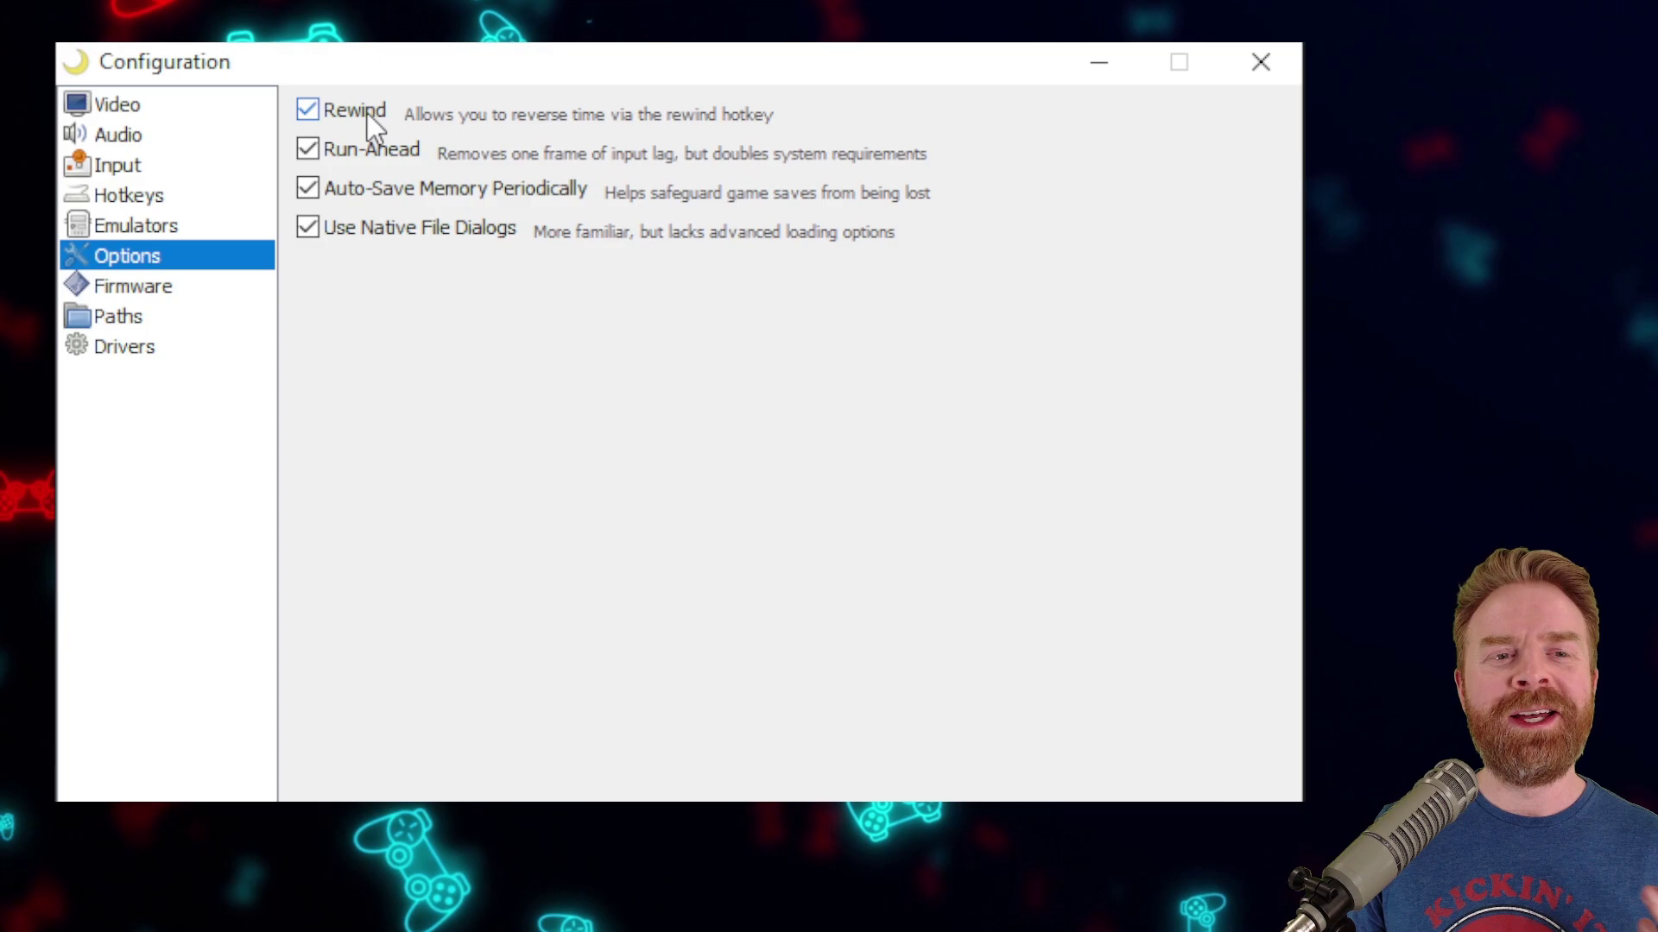
- Review the Rewind hotkey entry, the BIOS firmware locations and the folder paths
left_click(162, 195)
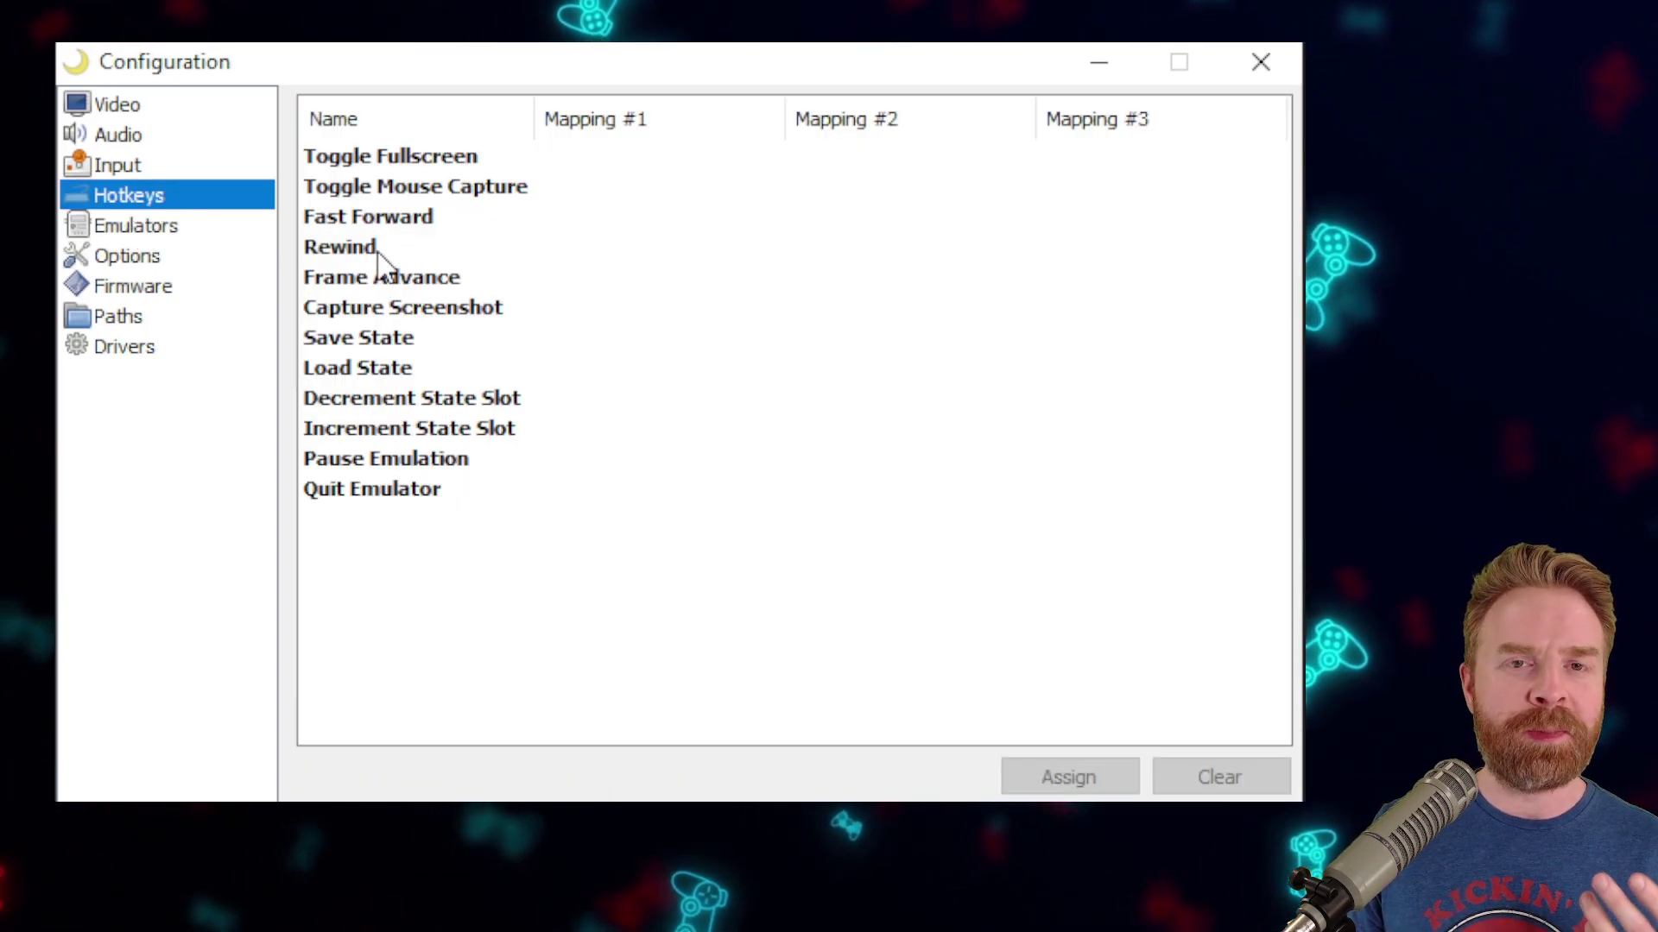
left_click(161, 261)
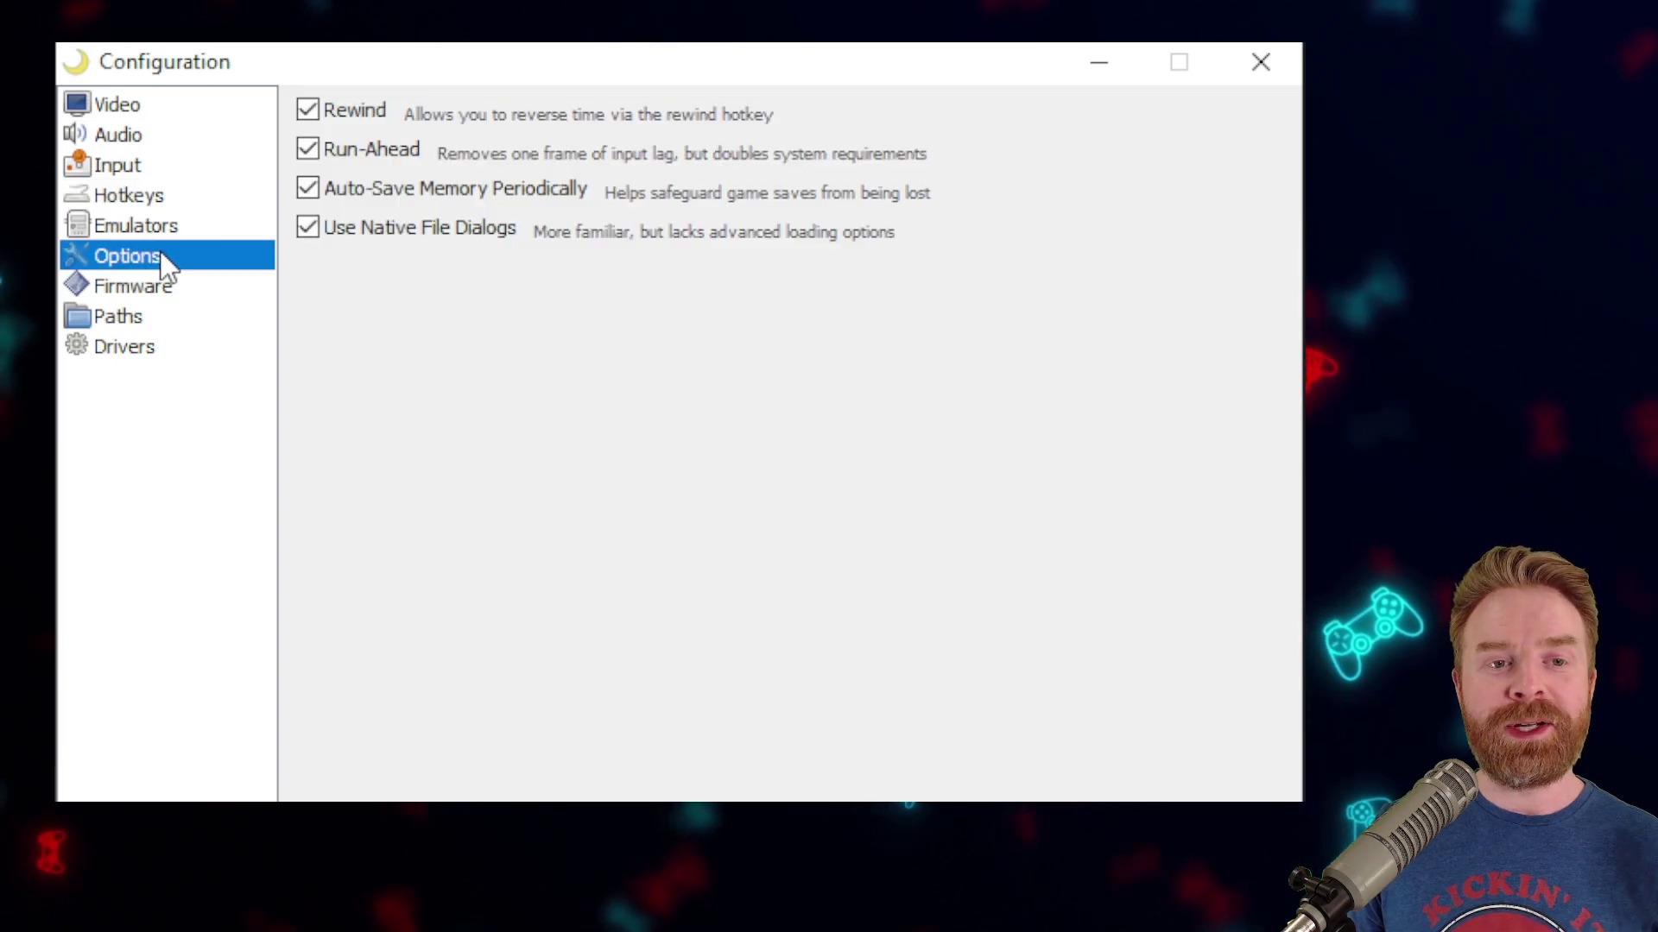
left_click(220, 286)
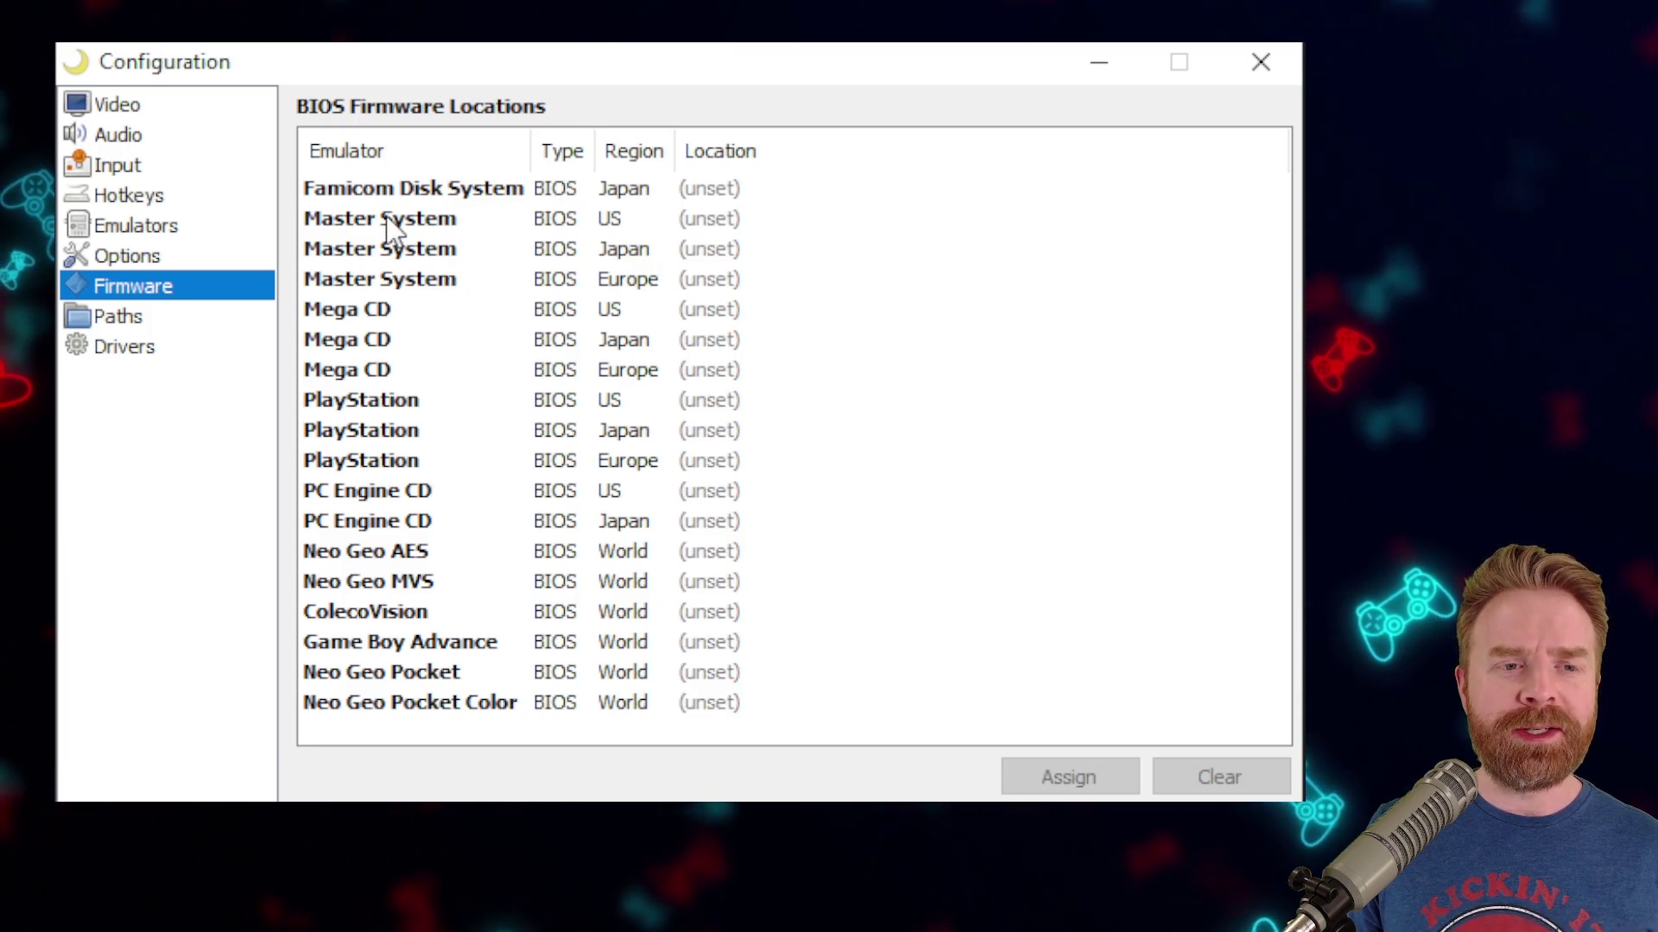
left_click(198, 314)
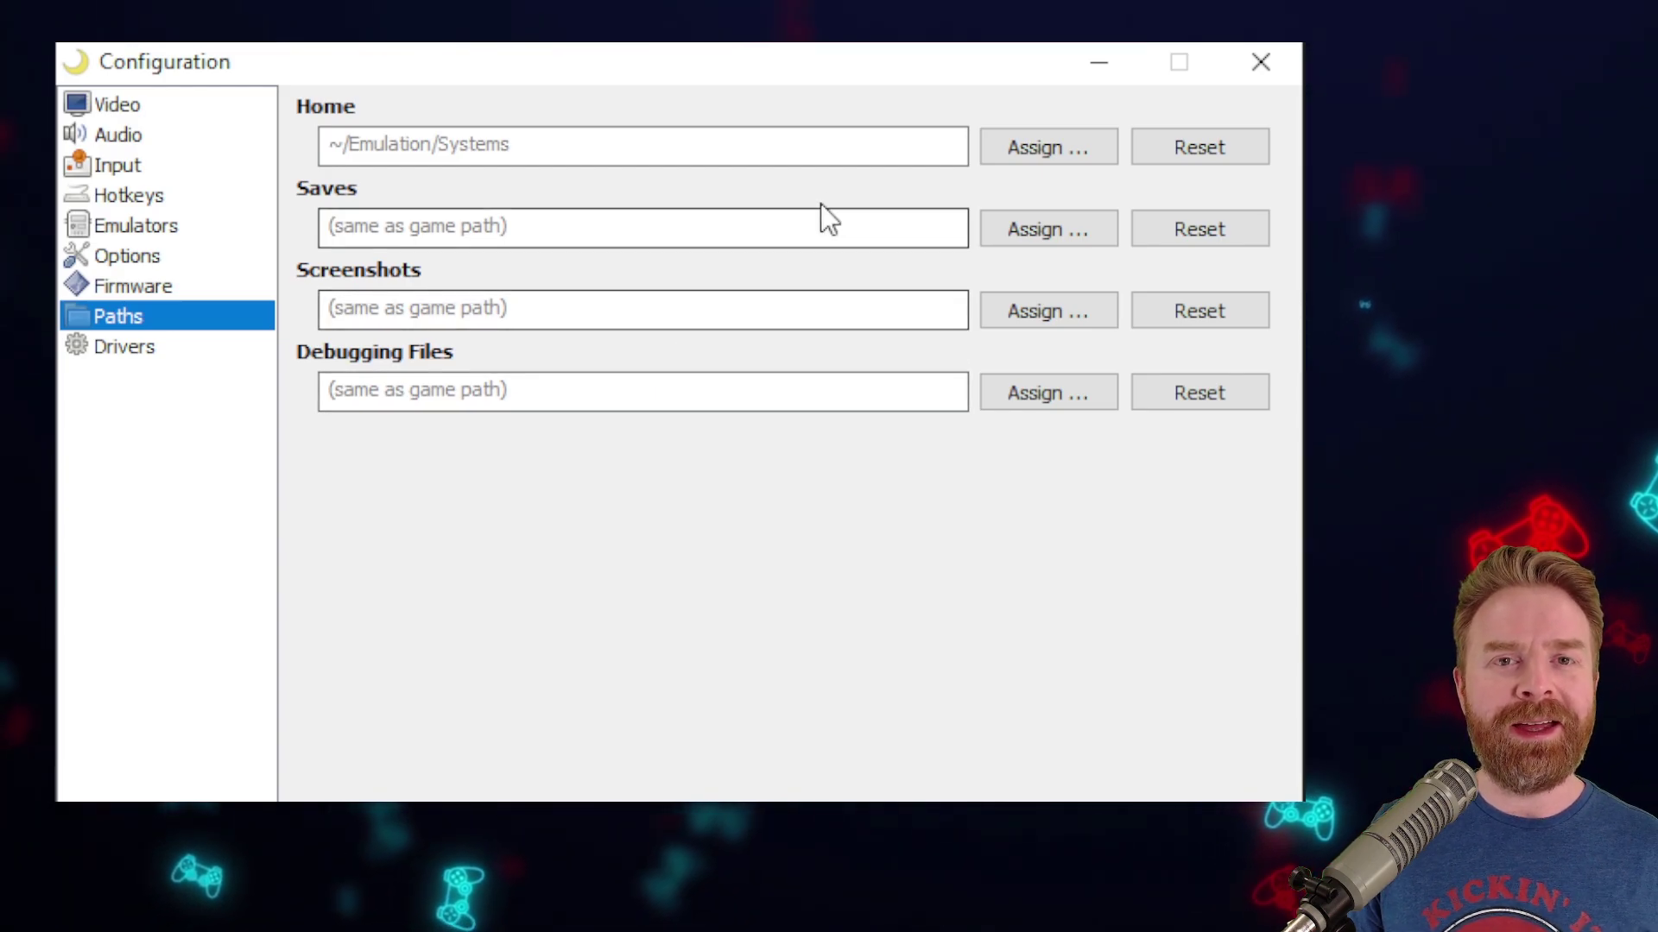
- Examine the available video drivers and audio output devices in the driver settings
left_click(125, 346)
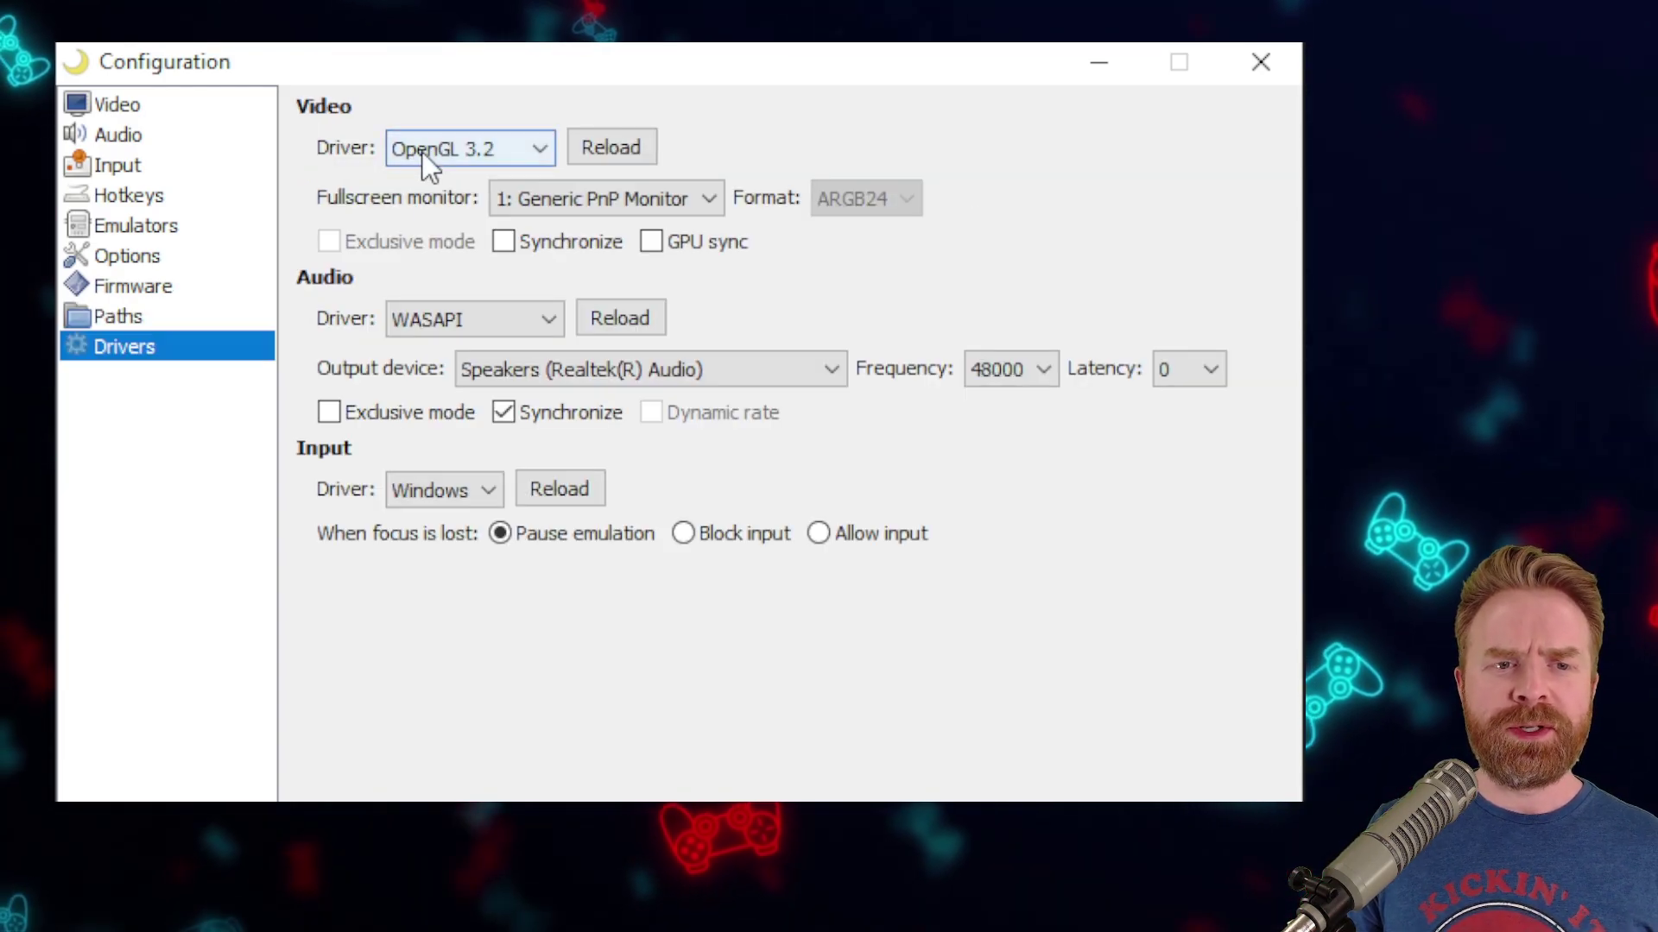
left_click(479, 150)
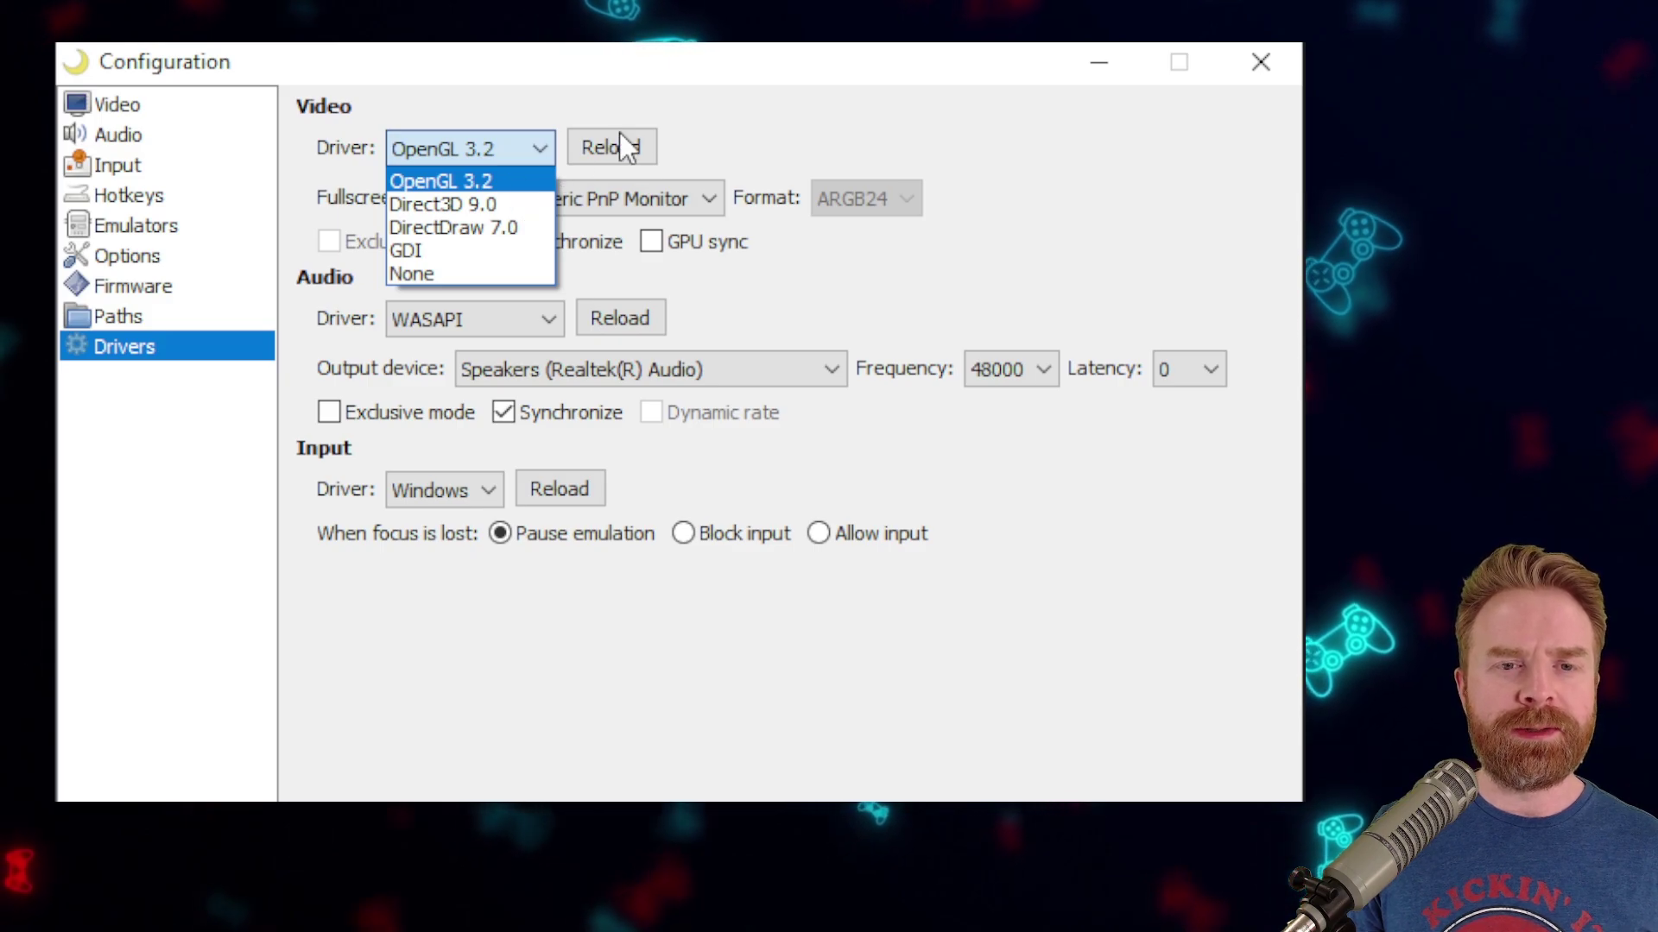
left_click(725, 152)
left_click(472, 156)
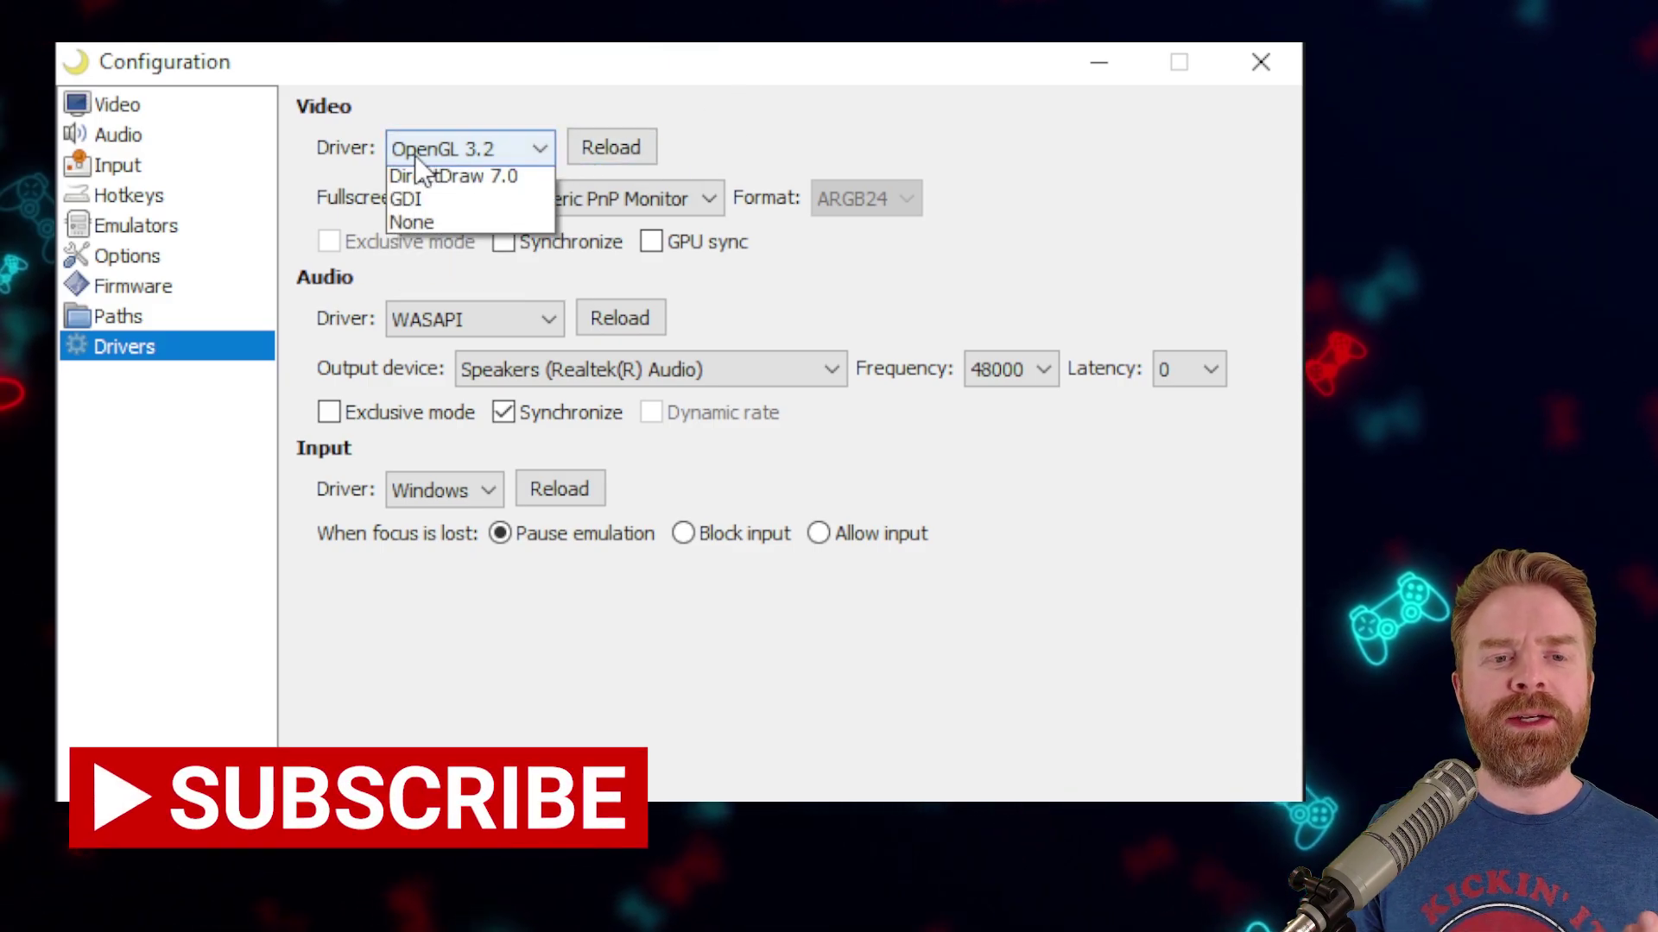
left_click(829, 143)
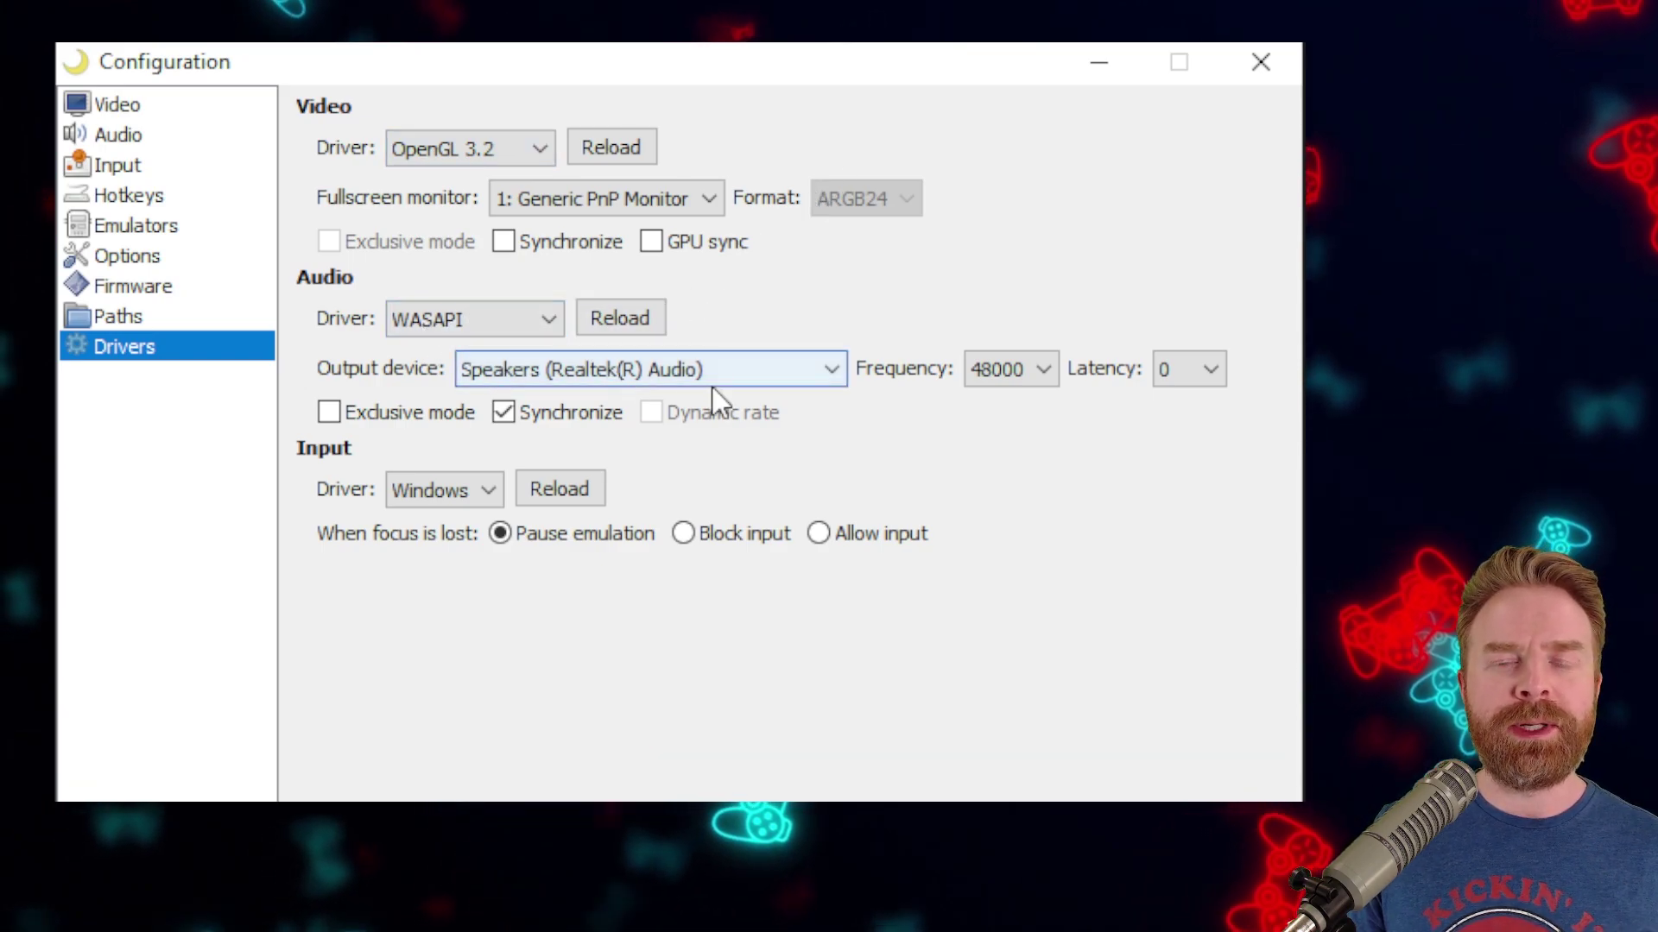
left_click(741, 370)
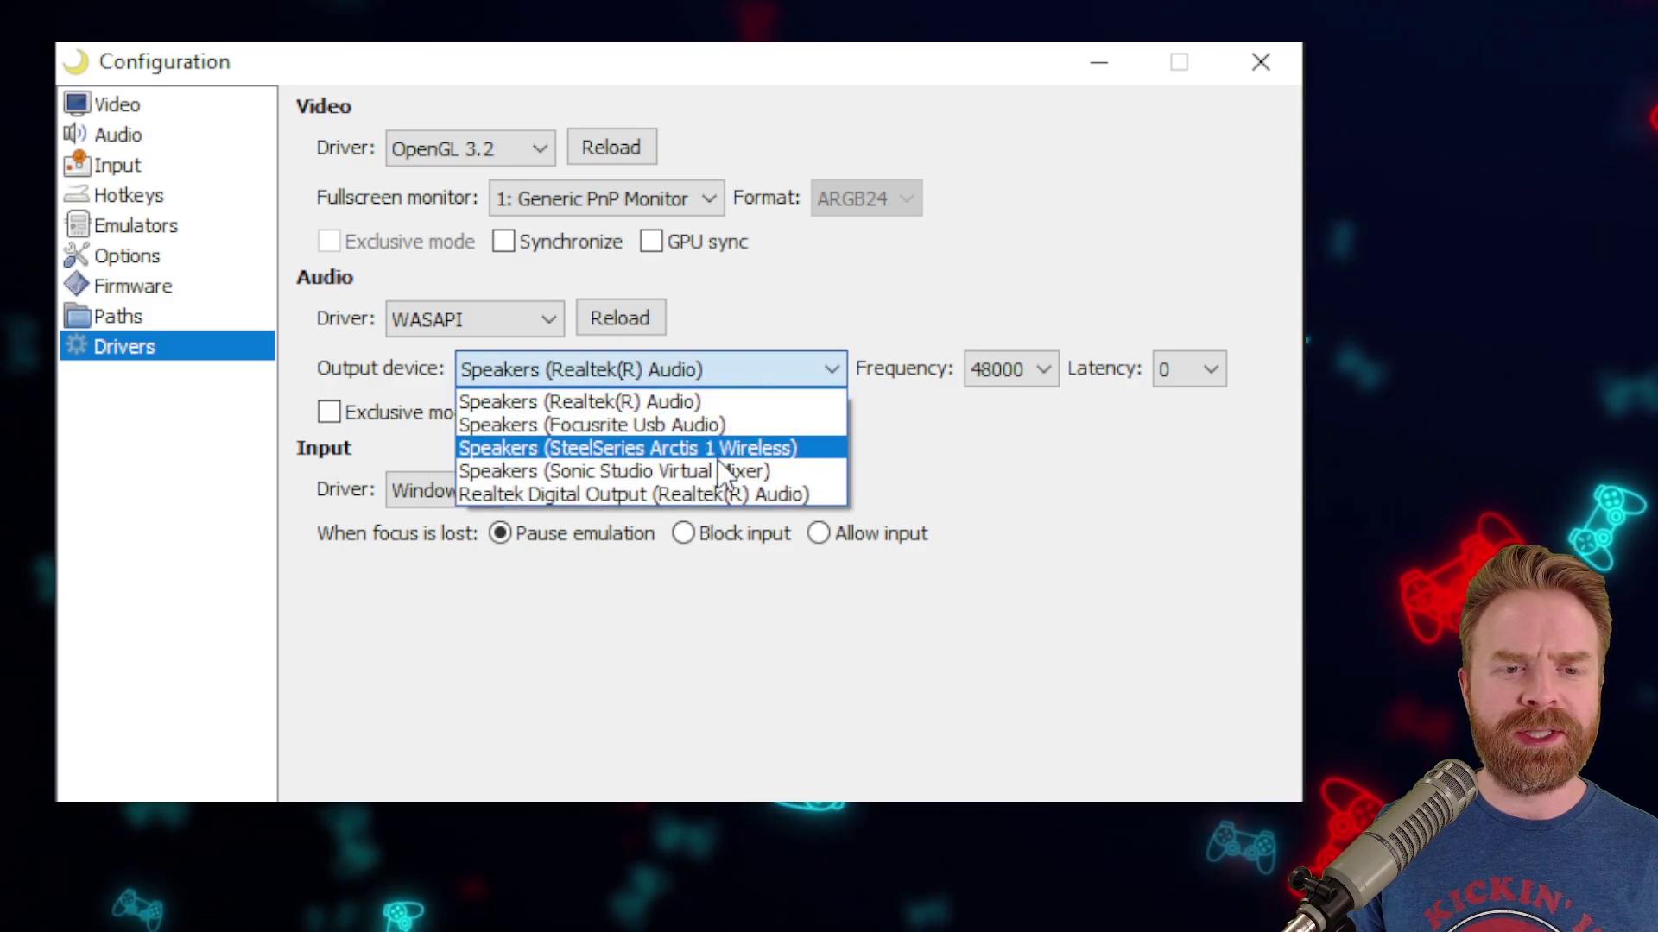
left_click(794, 328)
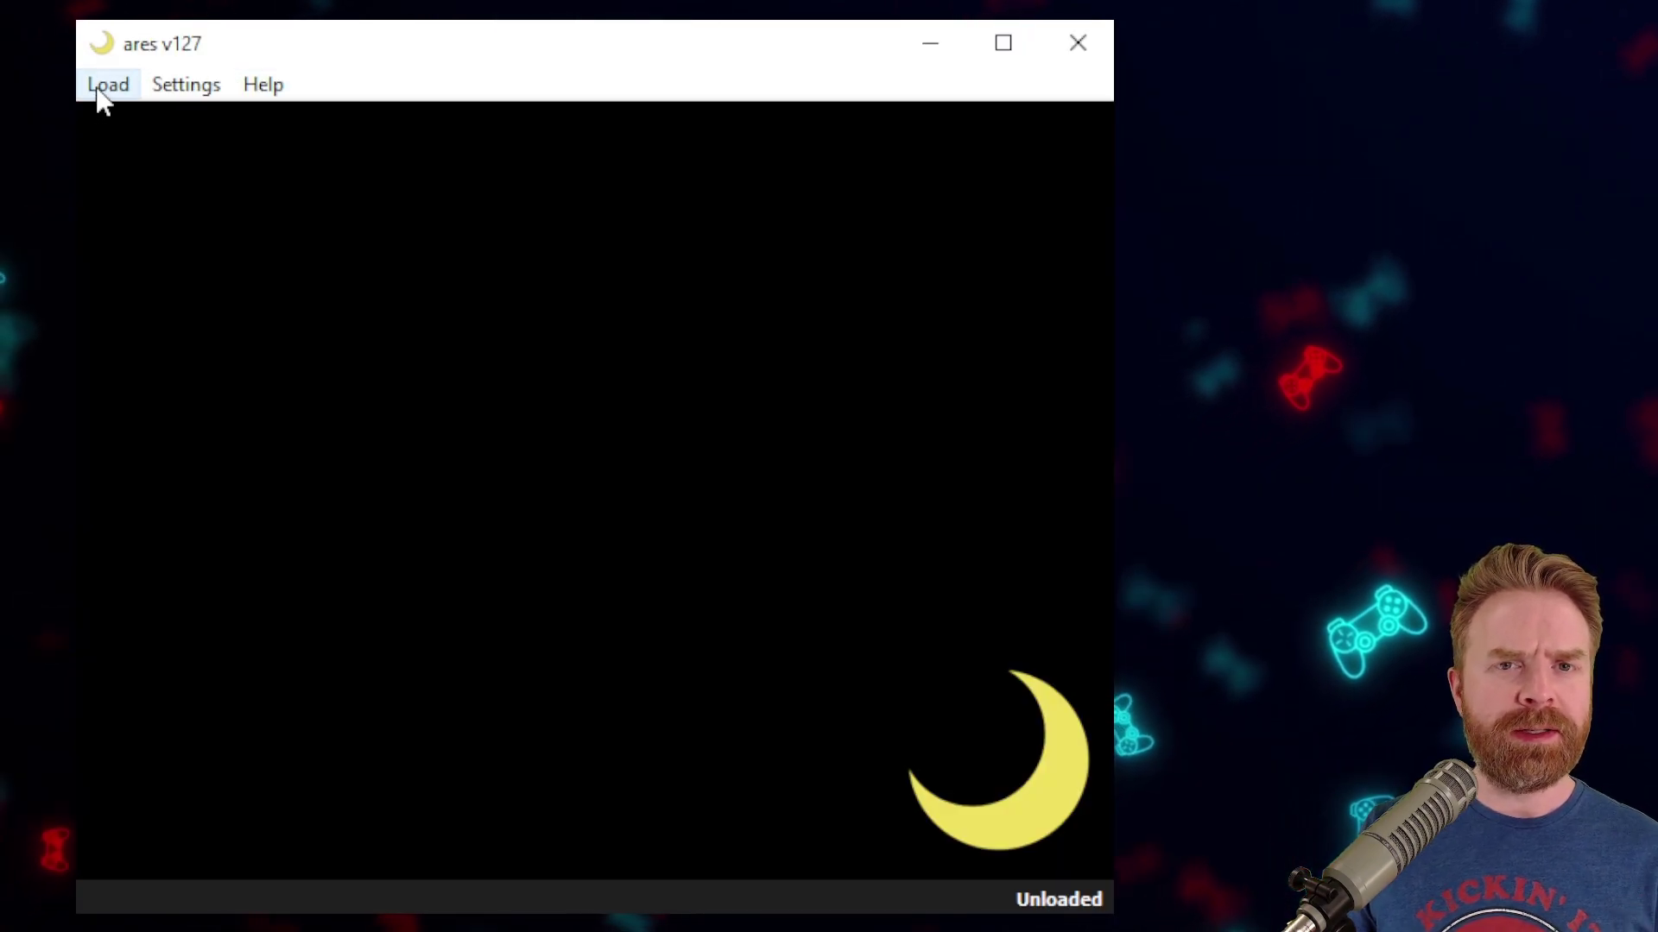
- Load the Super Famicom game "Street Fighter II Turbo - Hyper Fighting.smc" and enlarge the emulator window
left_click(97, 90)
mouse_move(120, 167)
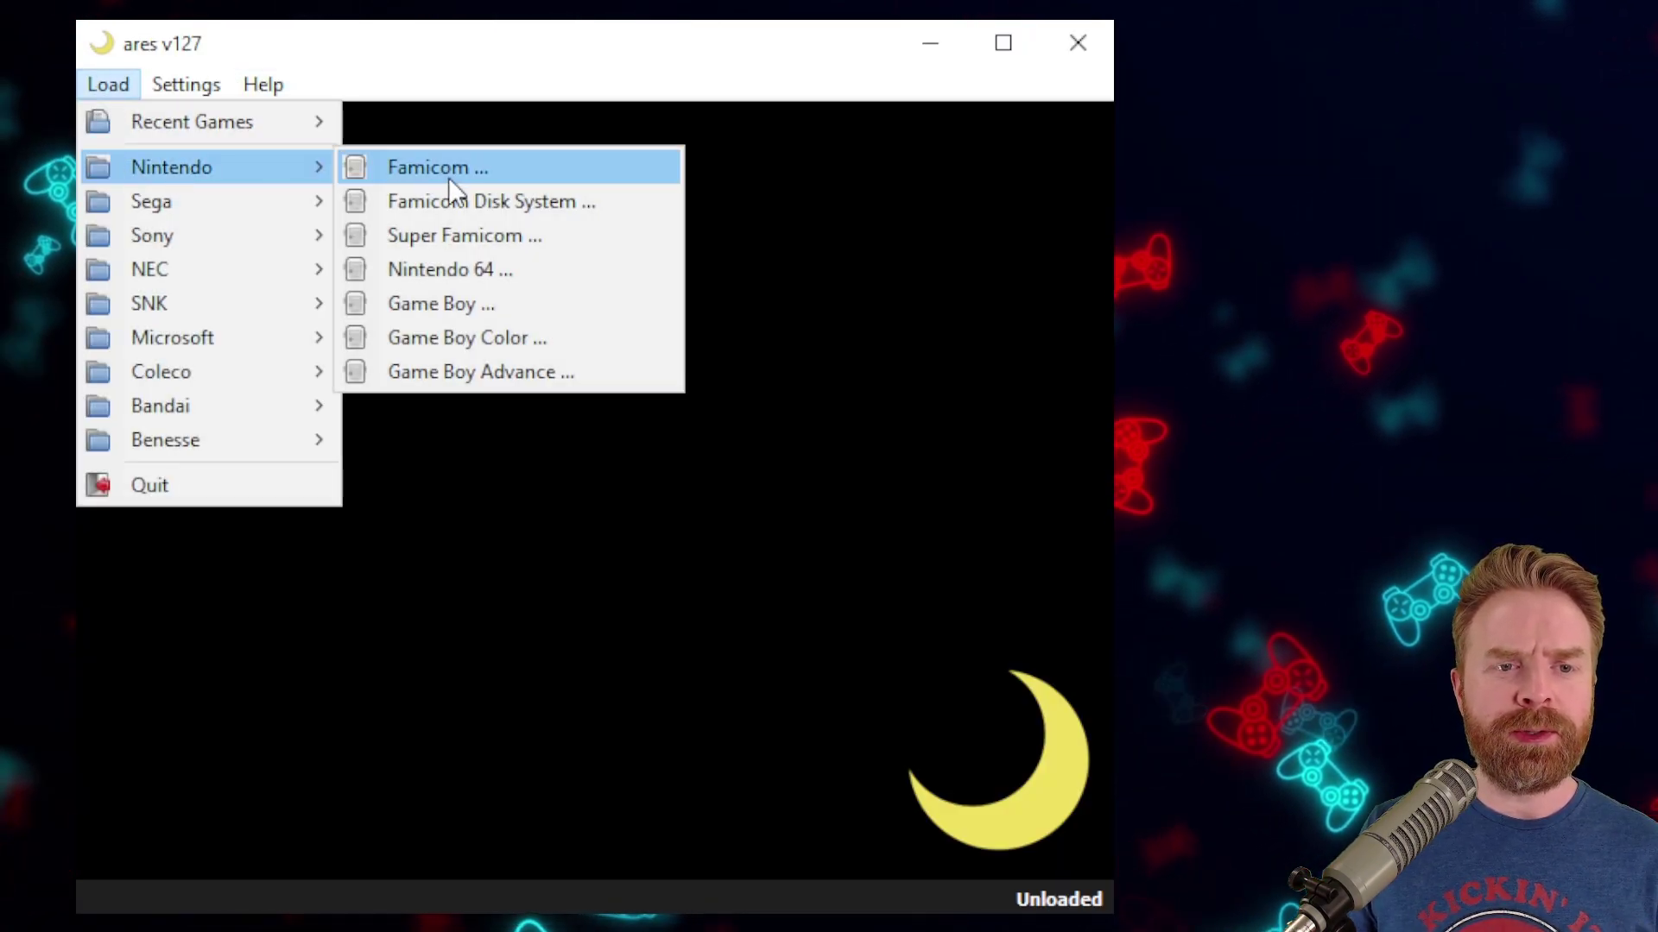
left_click(523, 236)
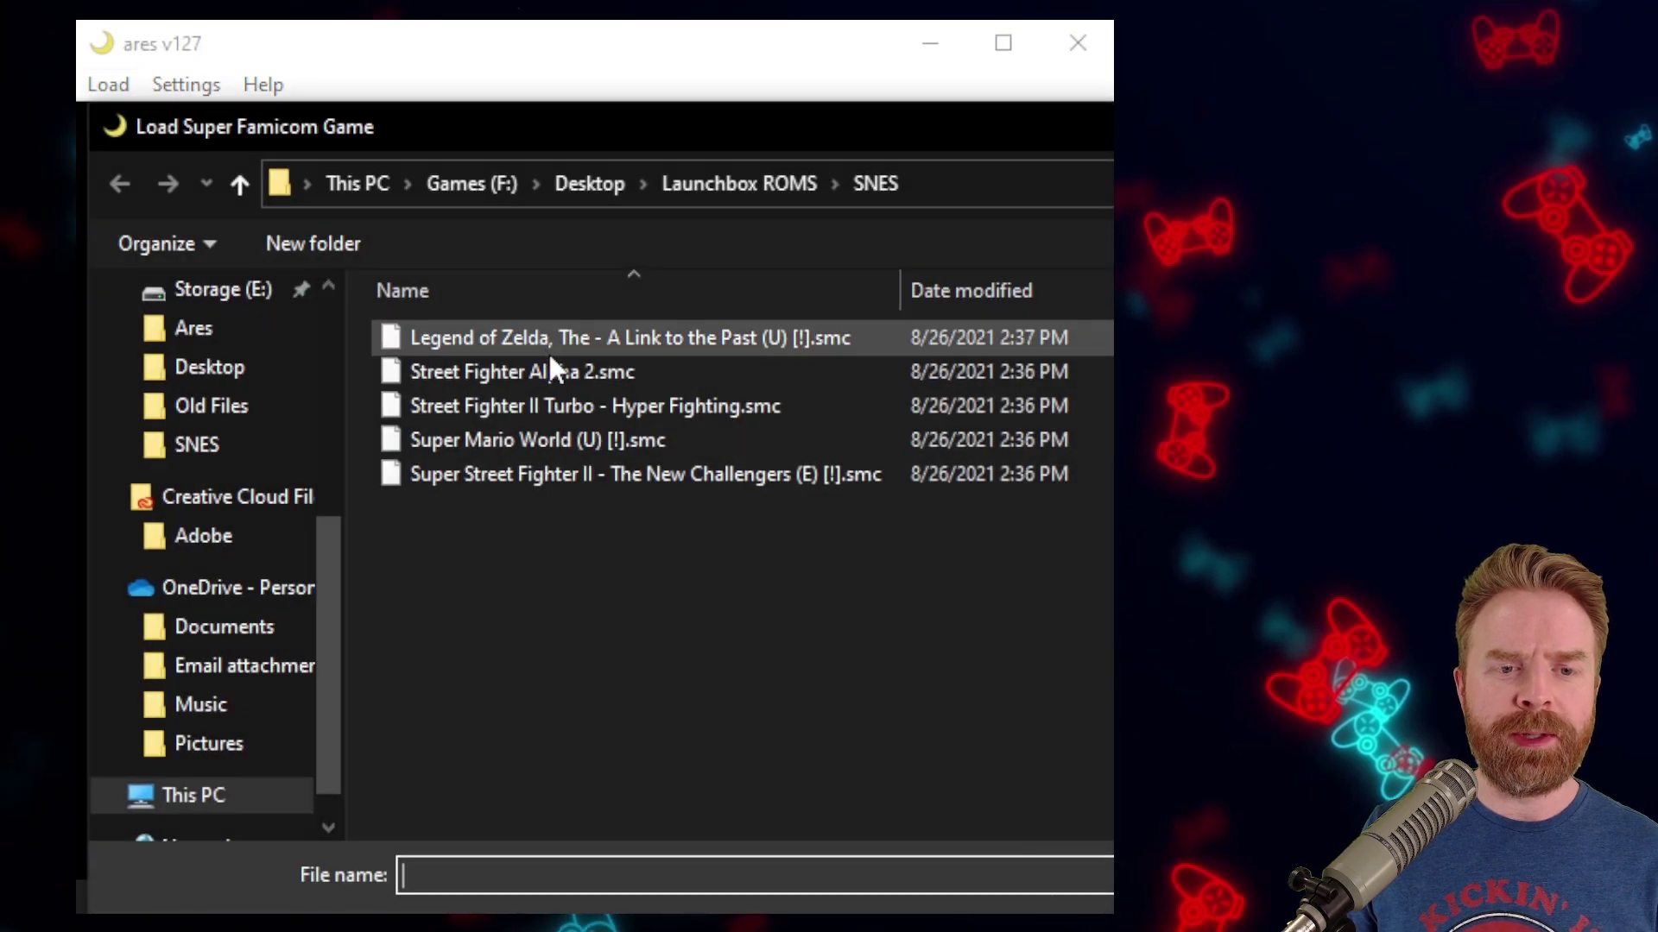
double_click(649, 408)
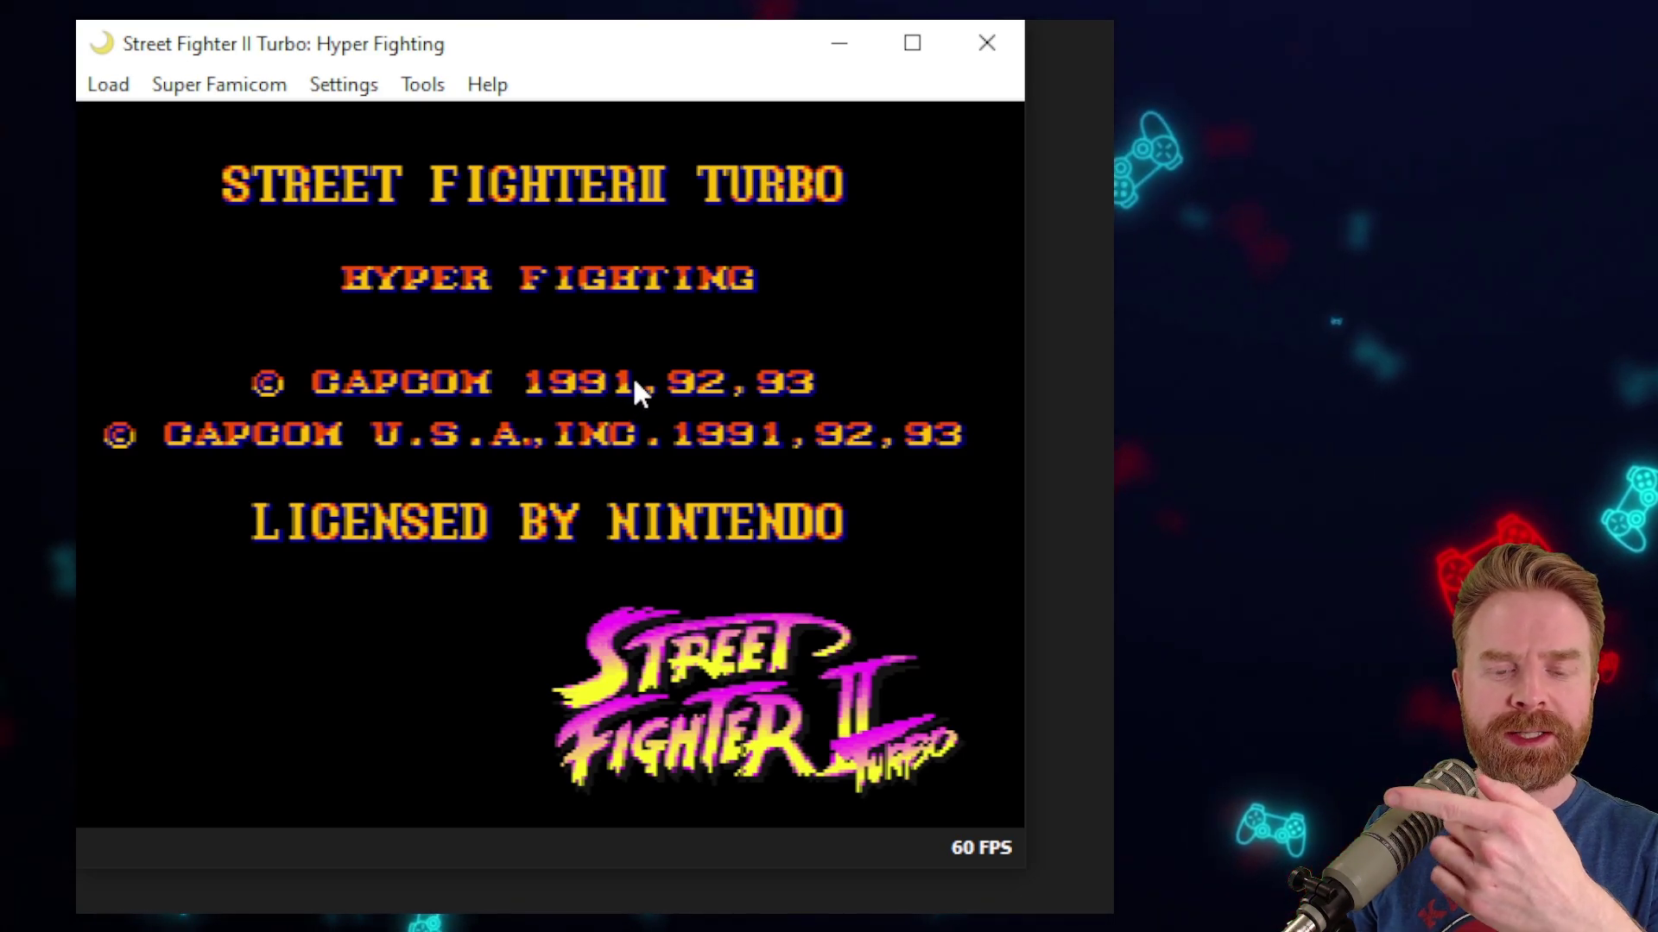
left_click_drag(1024, 868, 1112, 914)
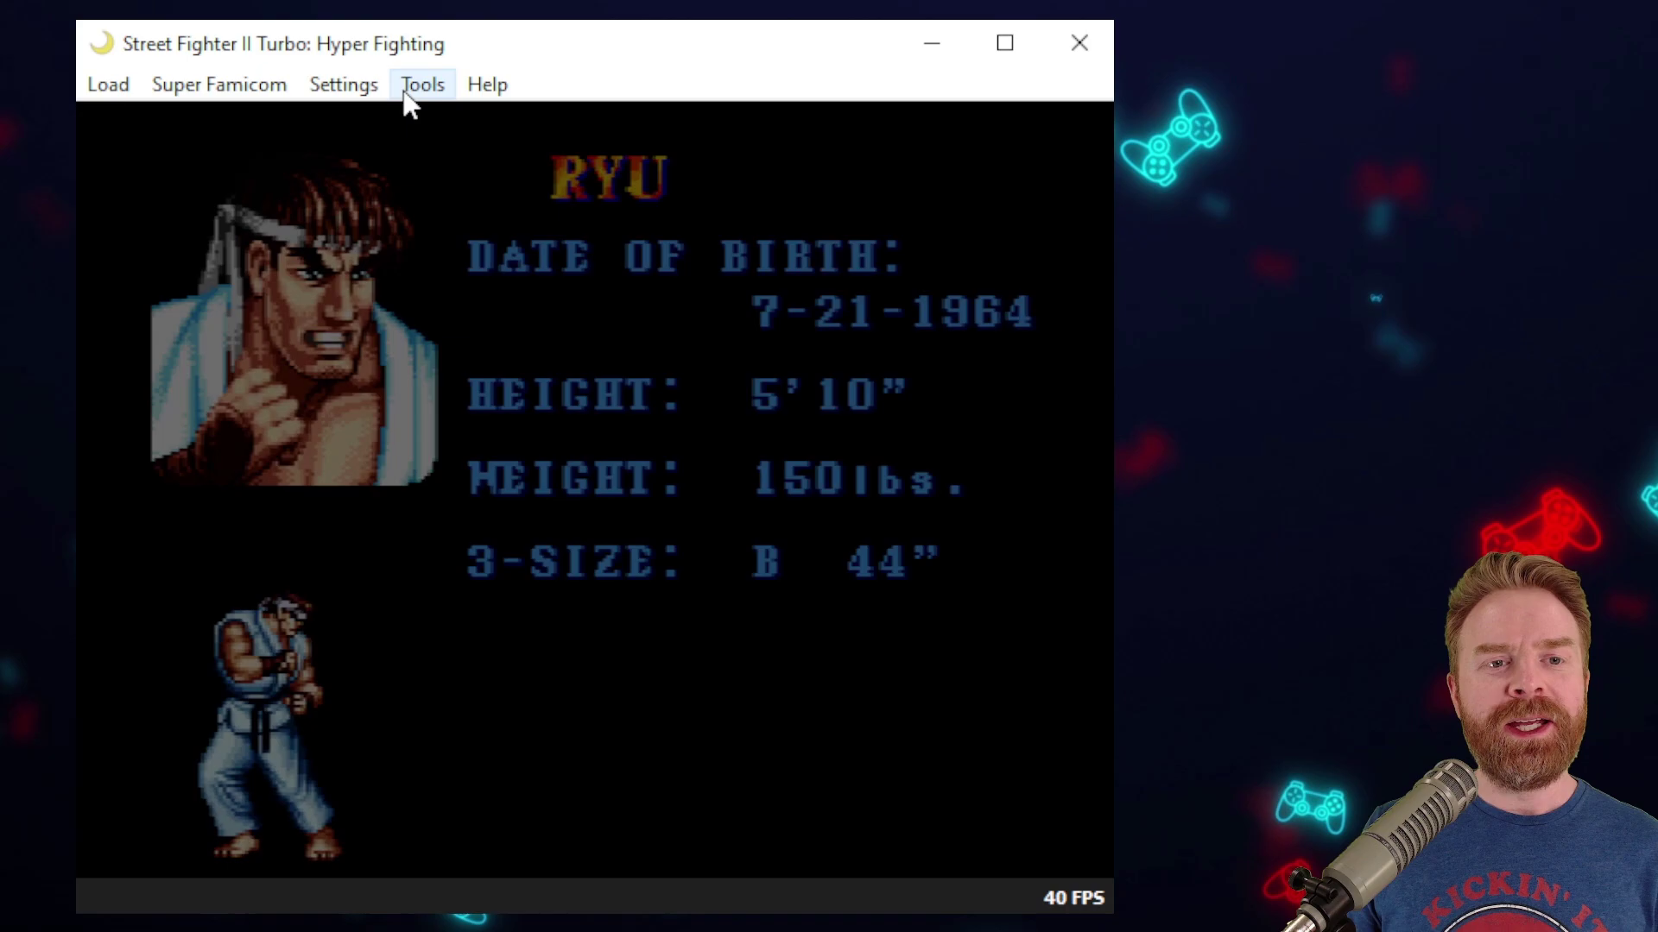
- Look over the emulation tools, and apply the CRT-Lottes shader to the running game
left_click(412, 89)
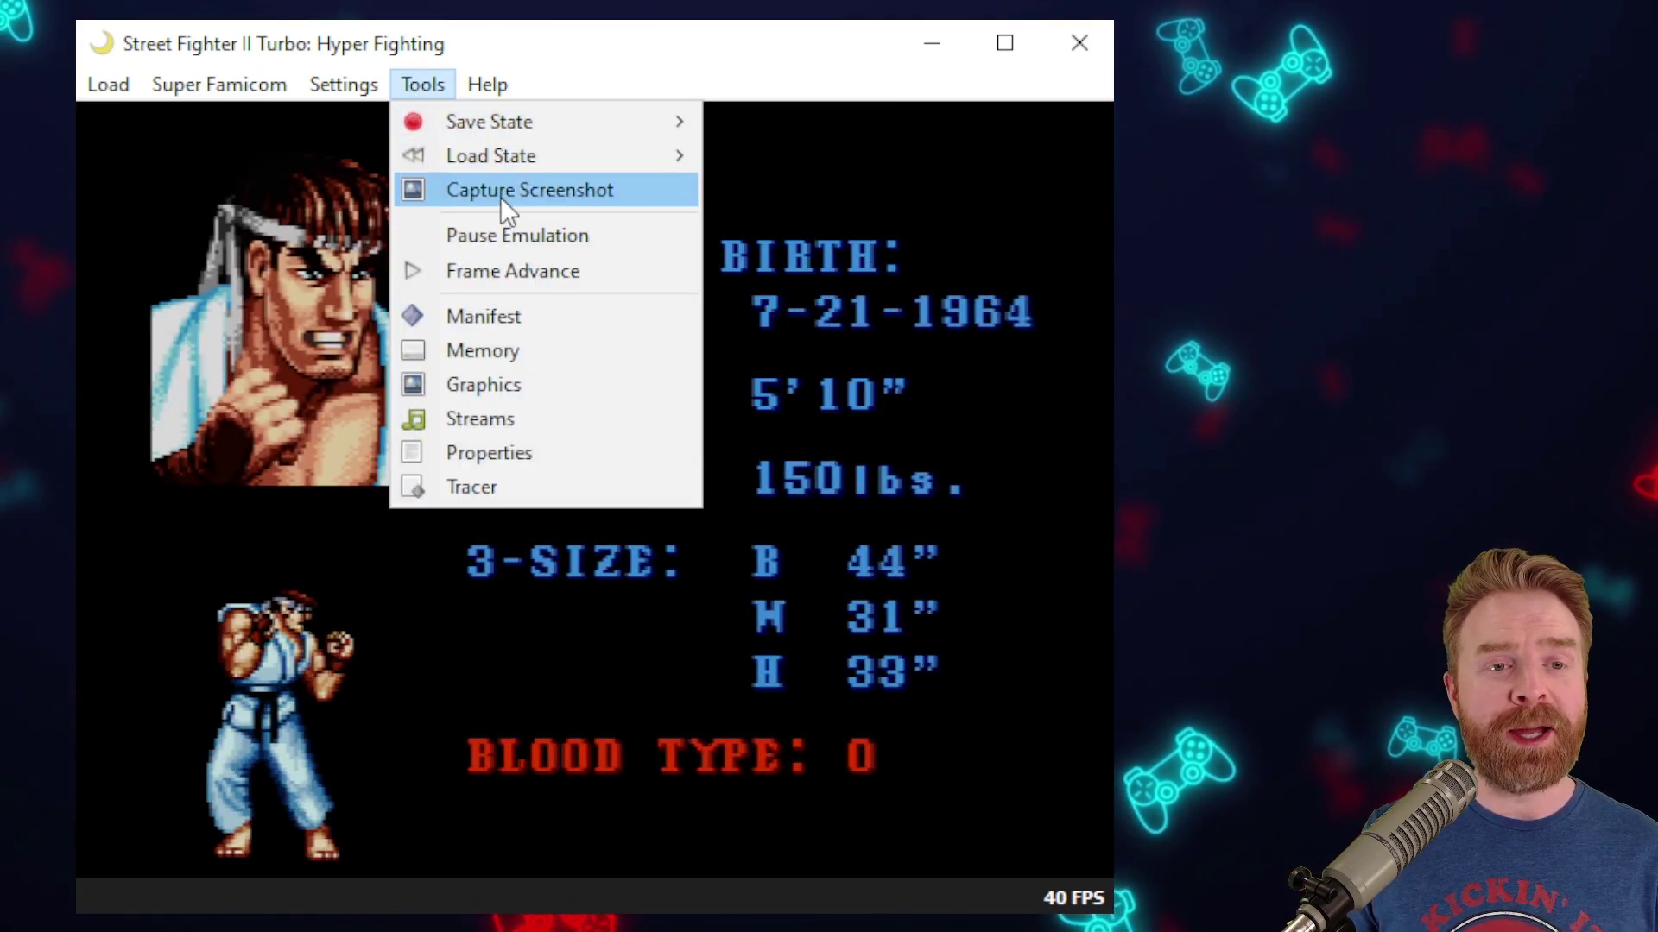
mouse_move(365, 81)
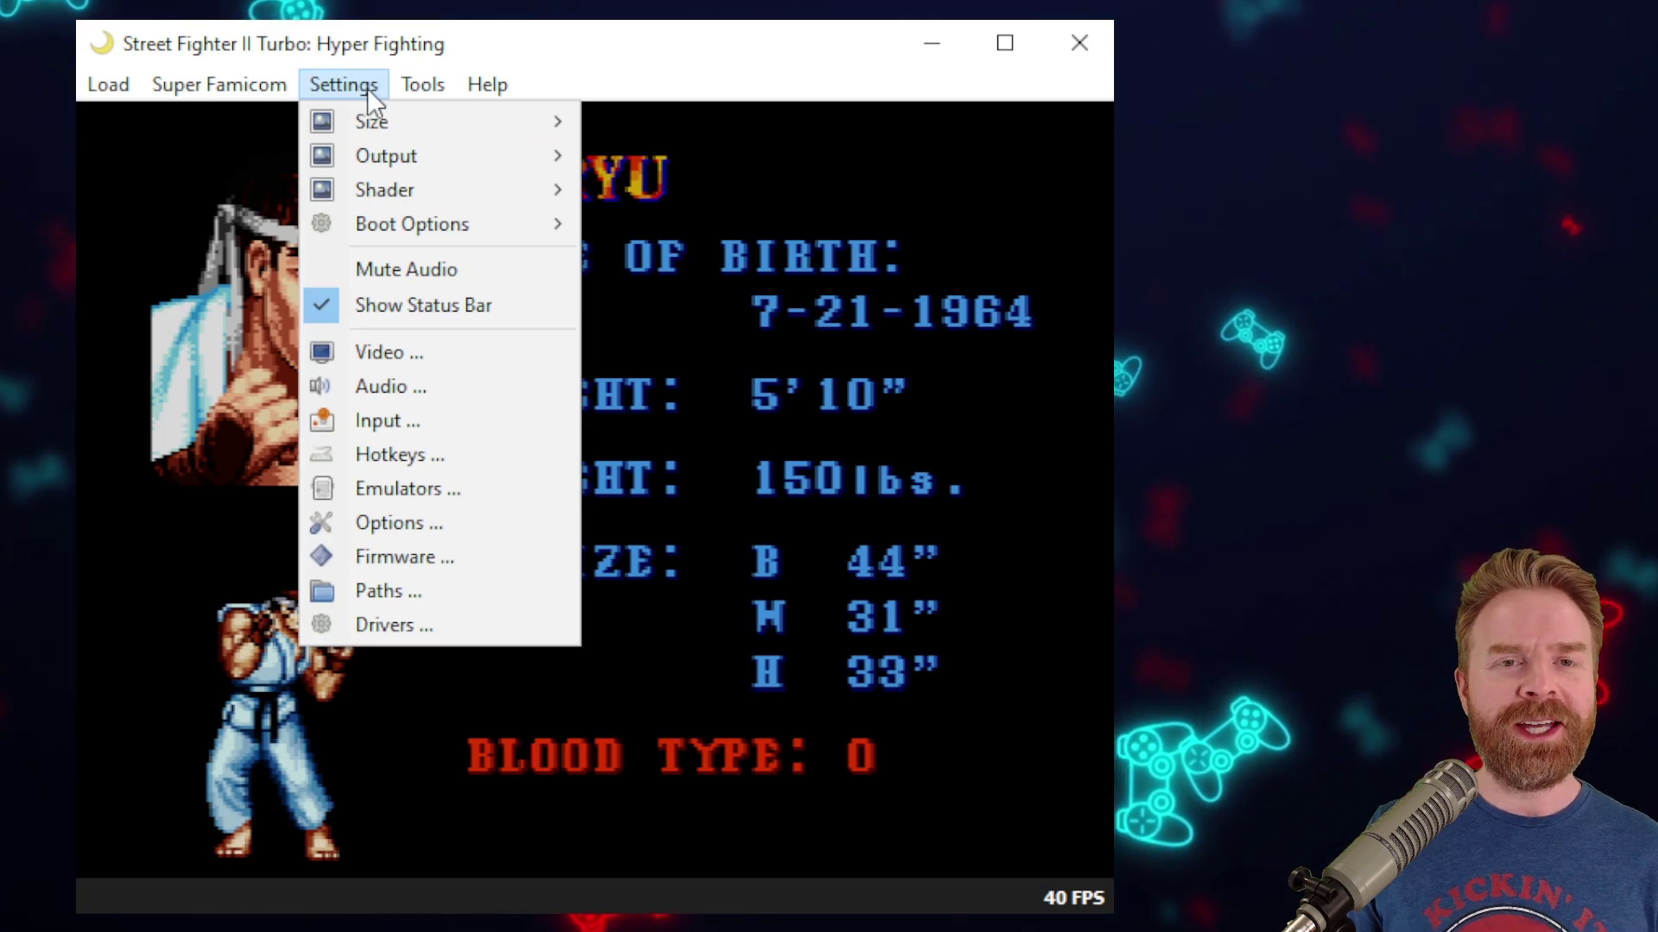
mouse_move(438, 201)
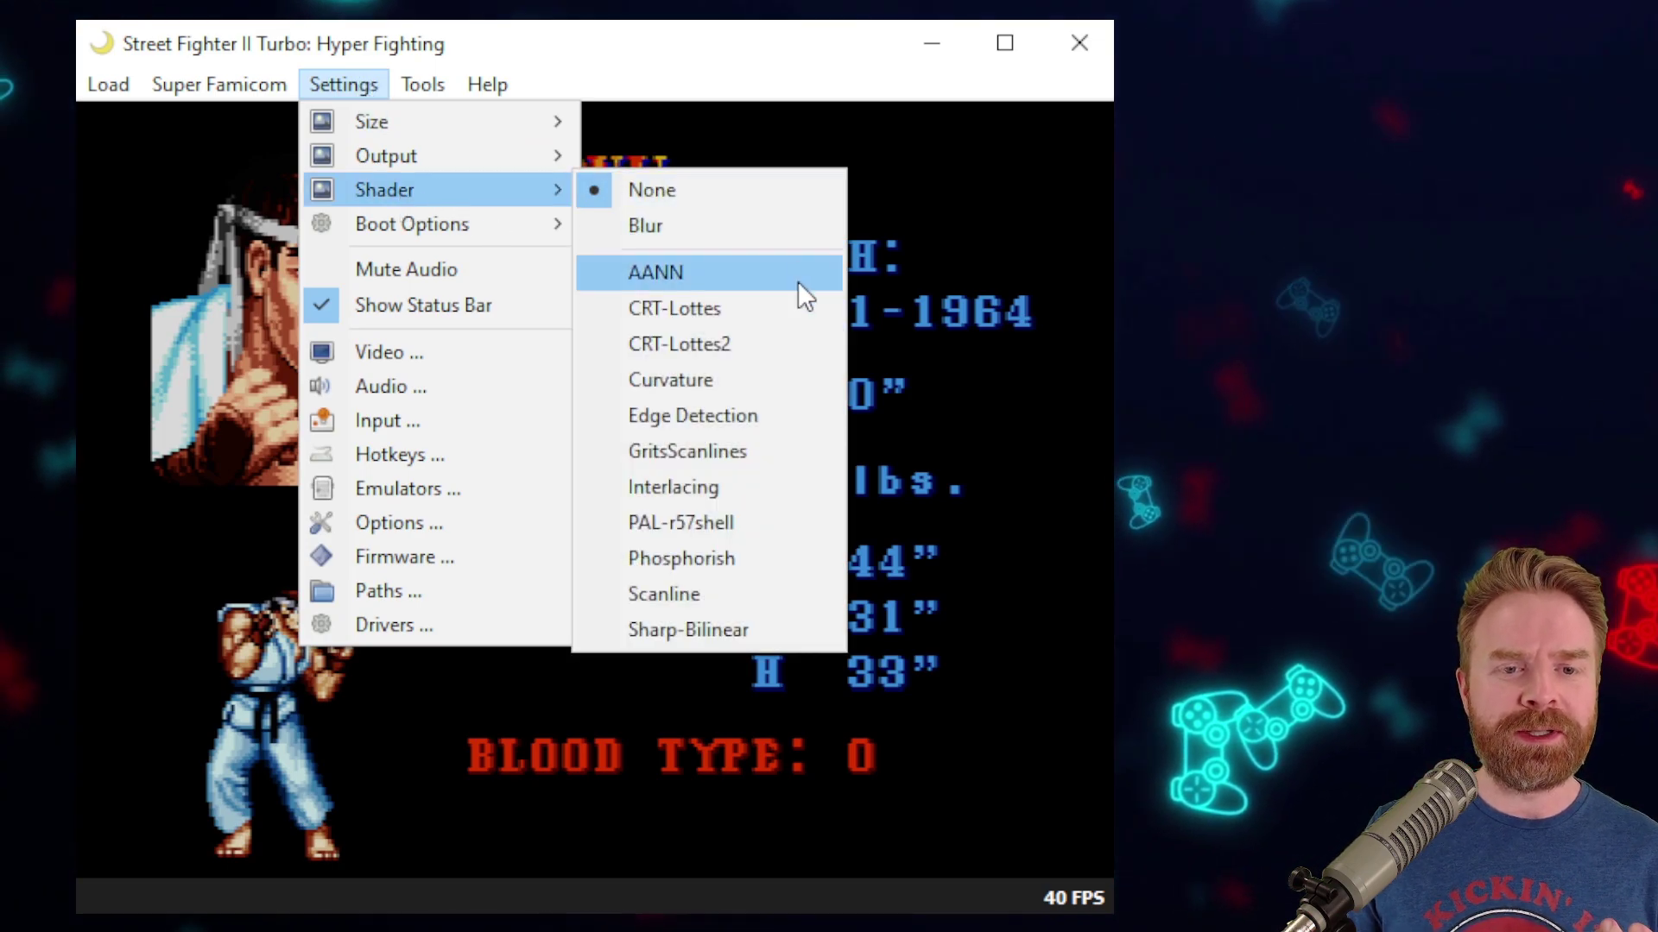
left_click(787, 315)
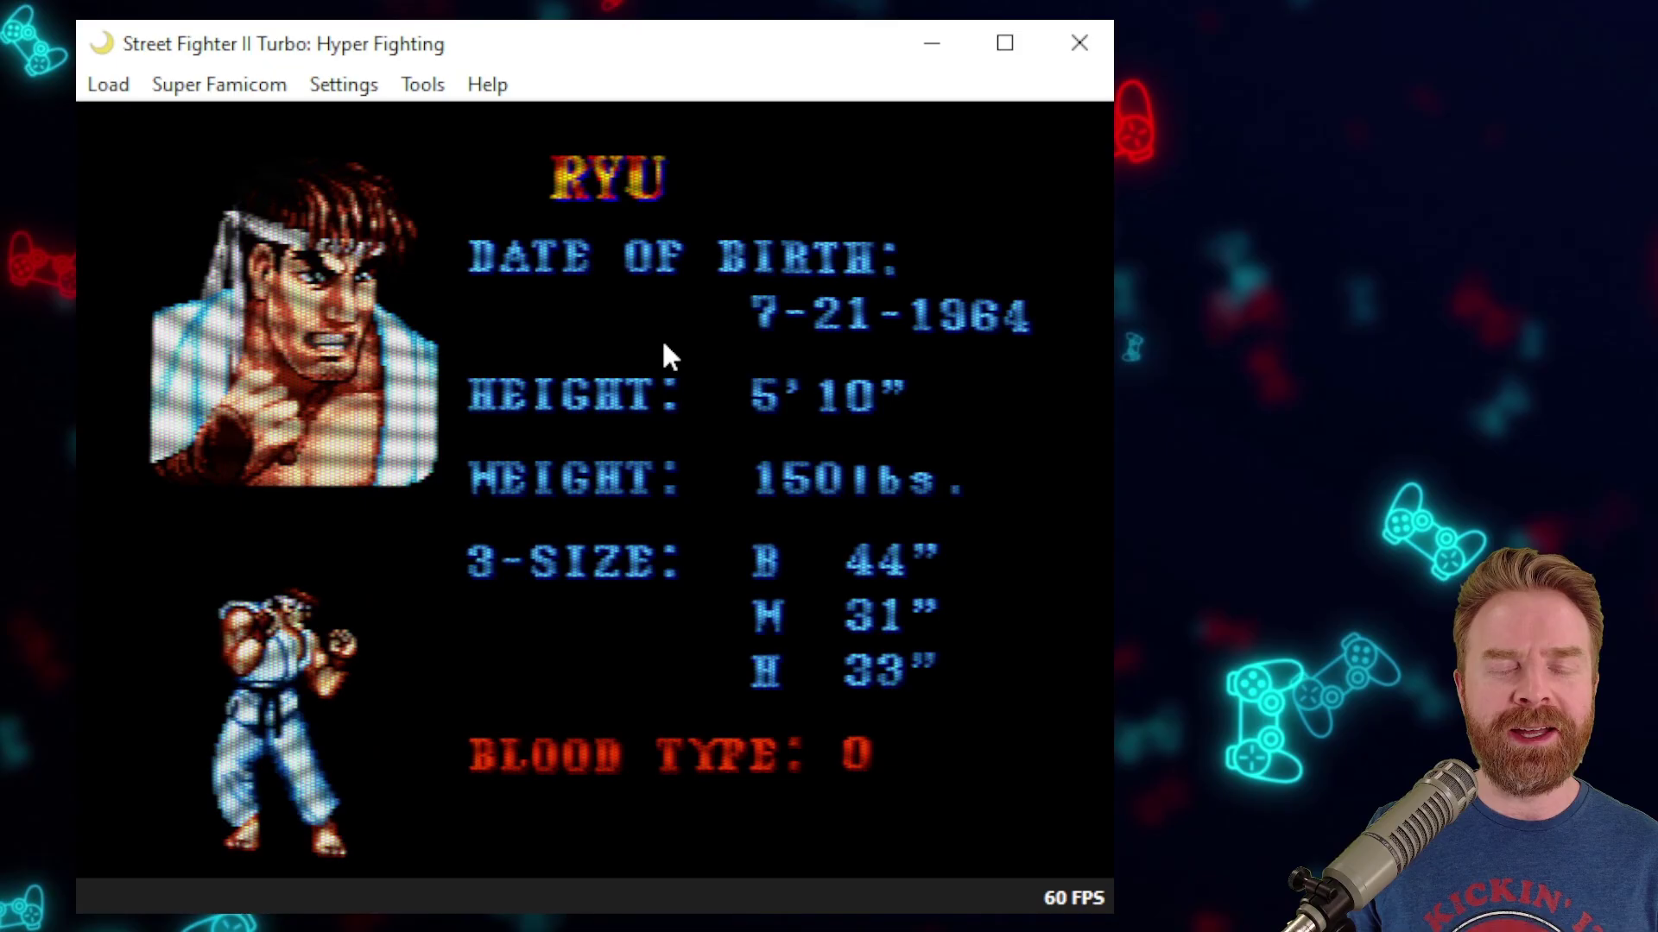